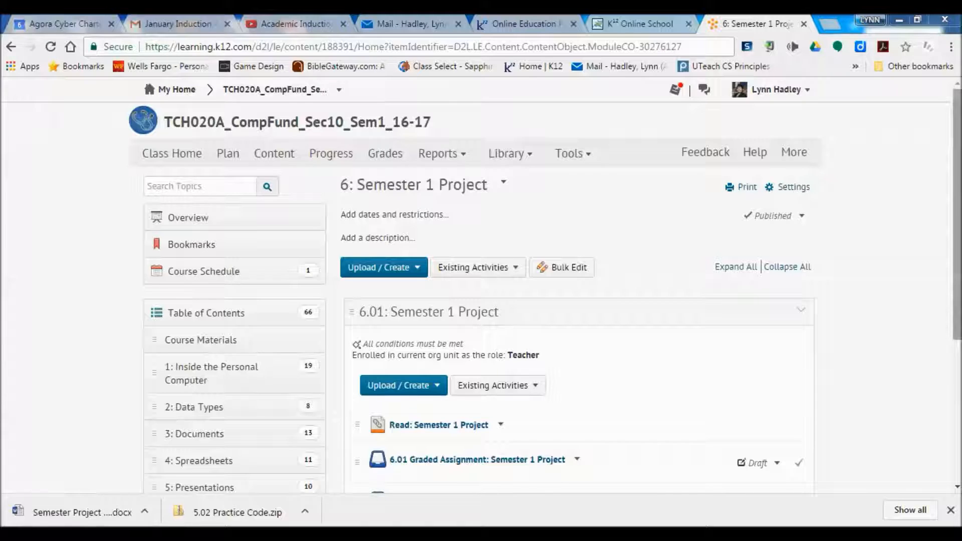
# - Open the 6.01a: Semester 1 Project - Word assignment and review its instructions, digital materials and activity details
pyautogui.scroll(-5, 481, 301)
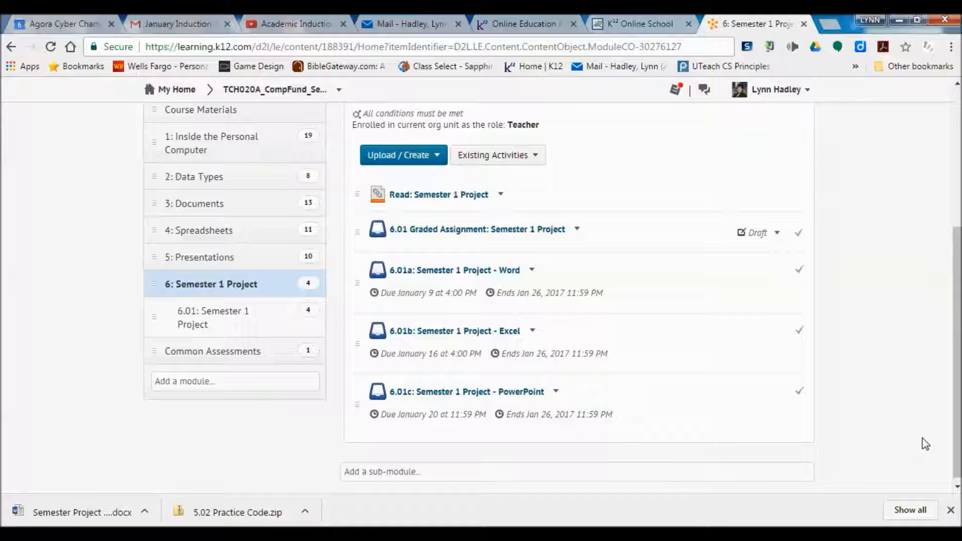
pyautogui.click(423, 273)
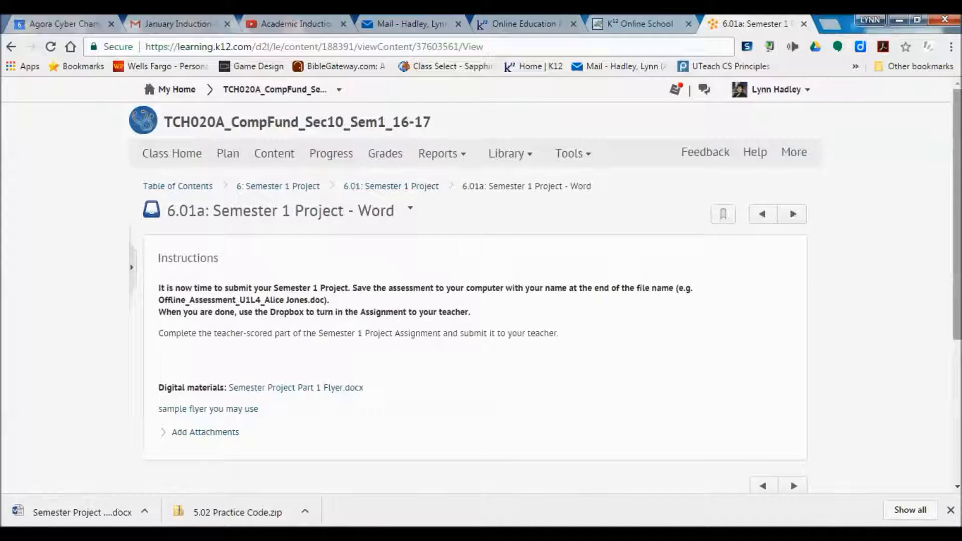
pyautogui.scroll(-2, 481, 290)
pyautogui.scroll(-2, 540, 251)
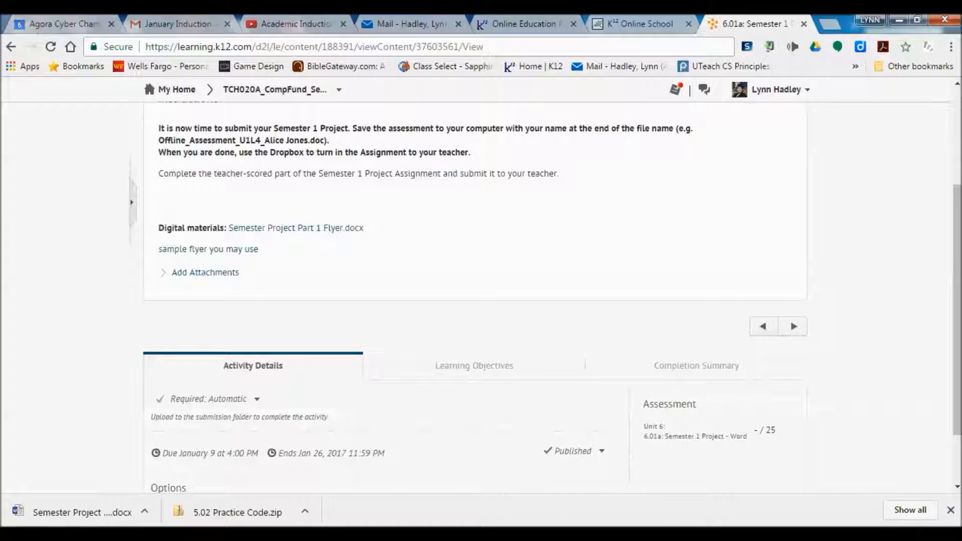
# - Switch to flyer_your_name.docx in Word and examine which passages the formatting comments refer to
pyautogui.moveTo(500, 533)
pyautogui.click(576, 451)
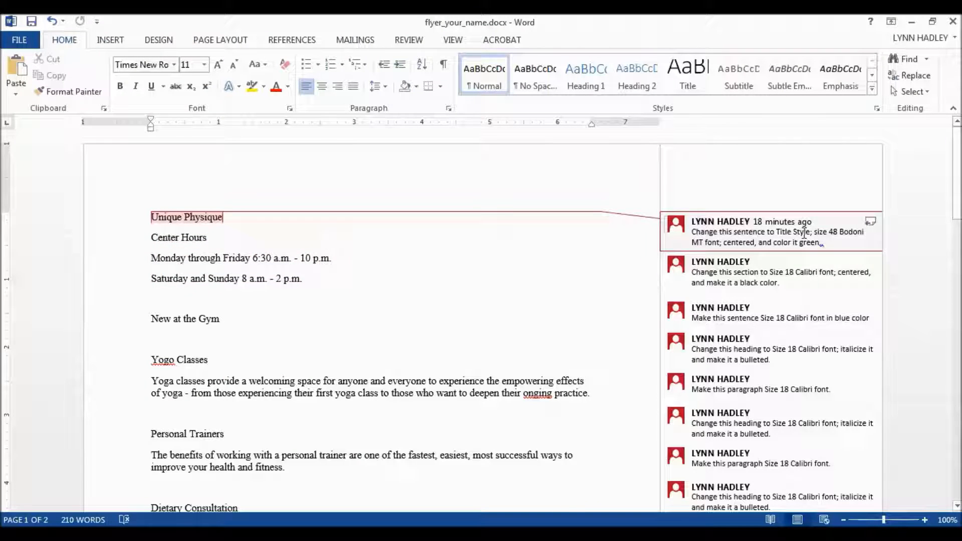
pyautogui.click(724, 263)
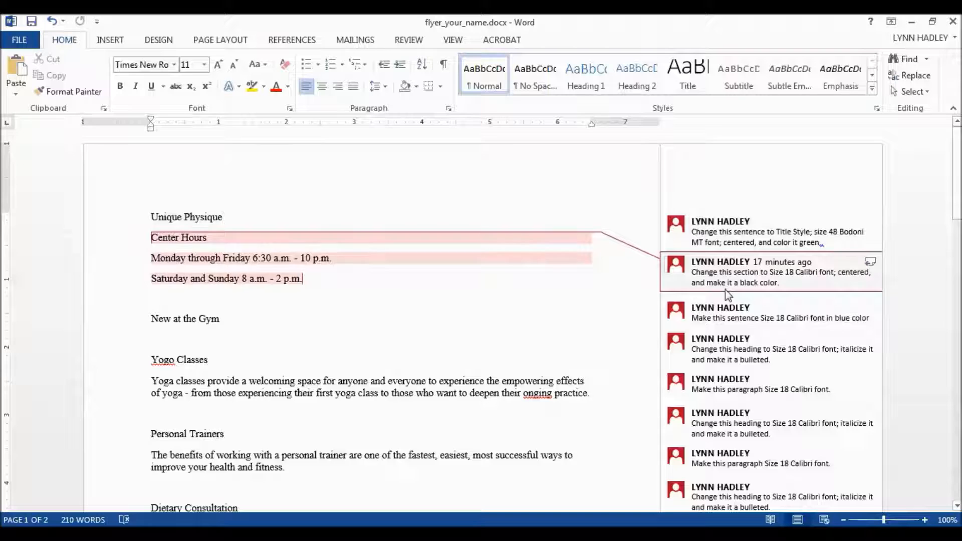
pyautogui.click(729, 318)
pyautogui.click(731, 345)
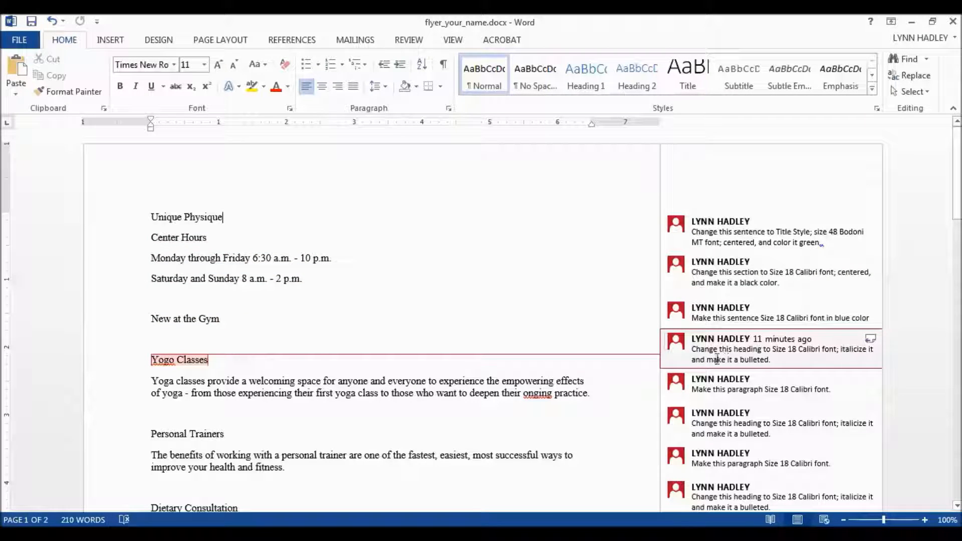
pyautogui.click(711, 385)
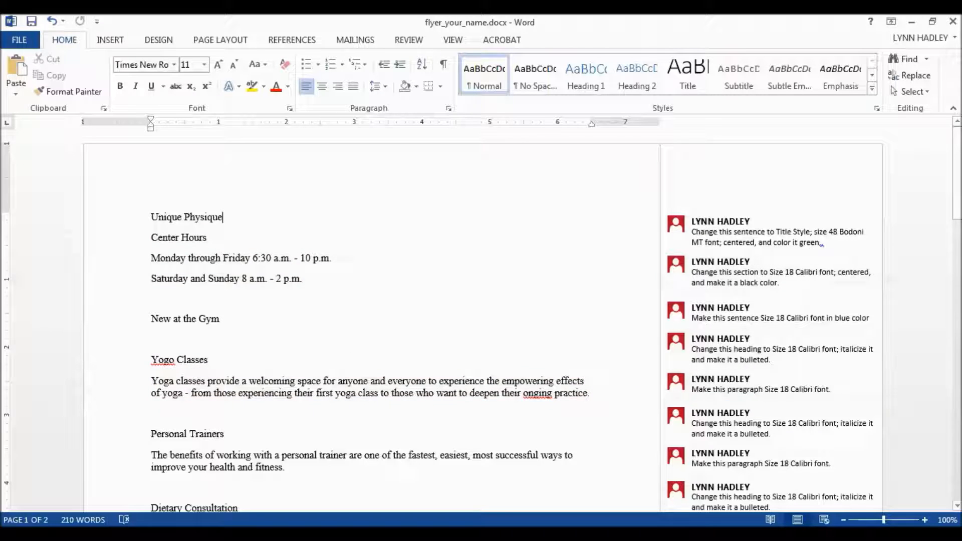
# - Shrink the flyer window, switch to Semester Project Part 1 Flyer.docx, and examine its instructions and the Figure 1 sample flyer
pyautogui.click(932, 23)
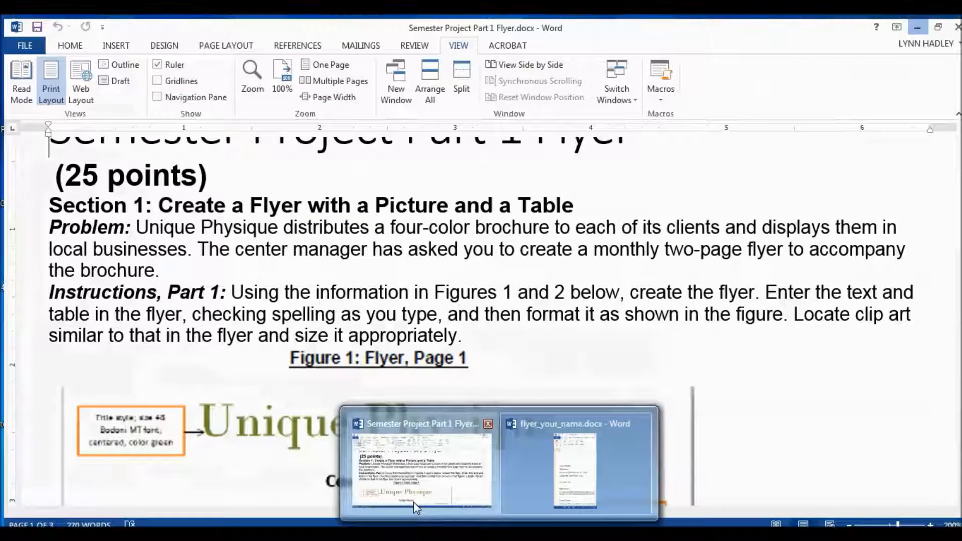
pyautogui.click(415, 509)
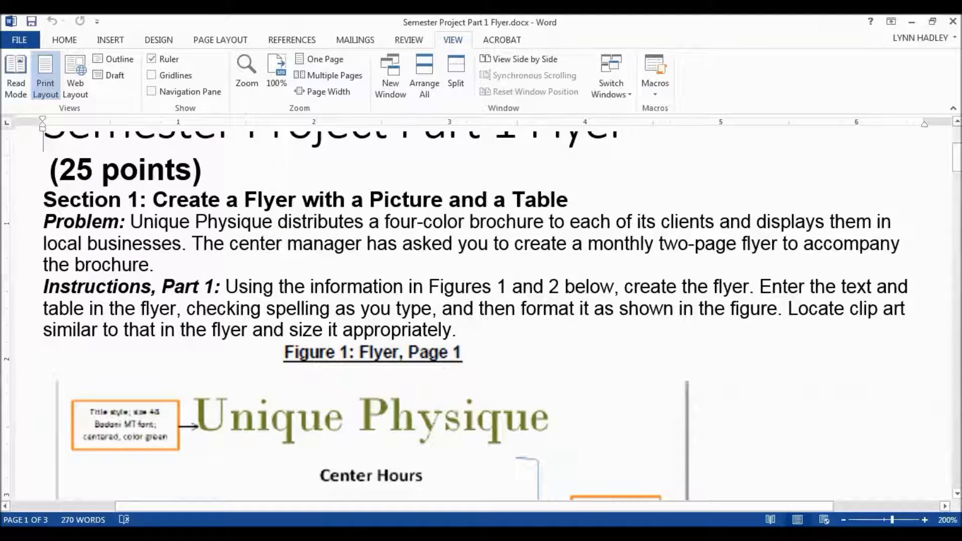
pyautogui.moveTo(957, 159); pyautogui.dragTo(957, 144)
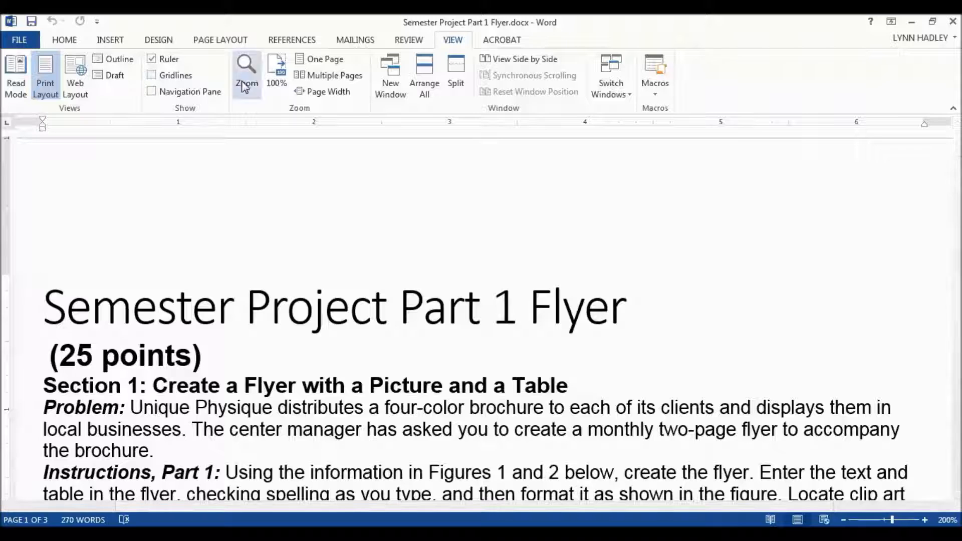
pyautogui.moveTo(955, 150); pyautogui.dragTo(956, 167)
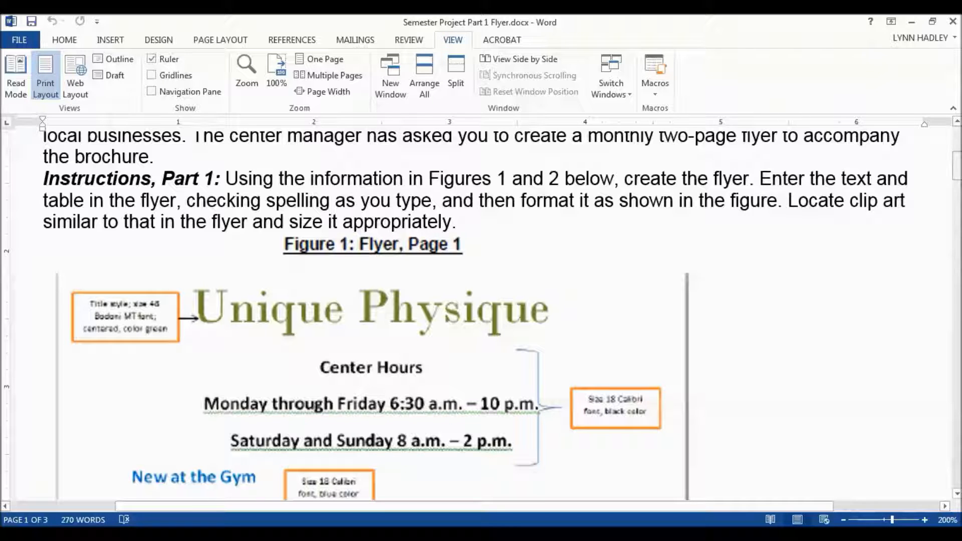
pyautogui.moveTo(956, 165); pyautogui.dragTo(955, 150)
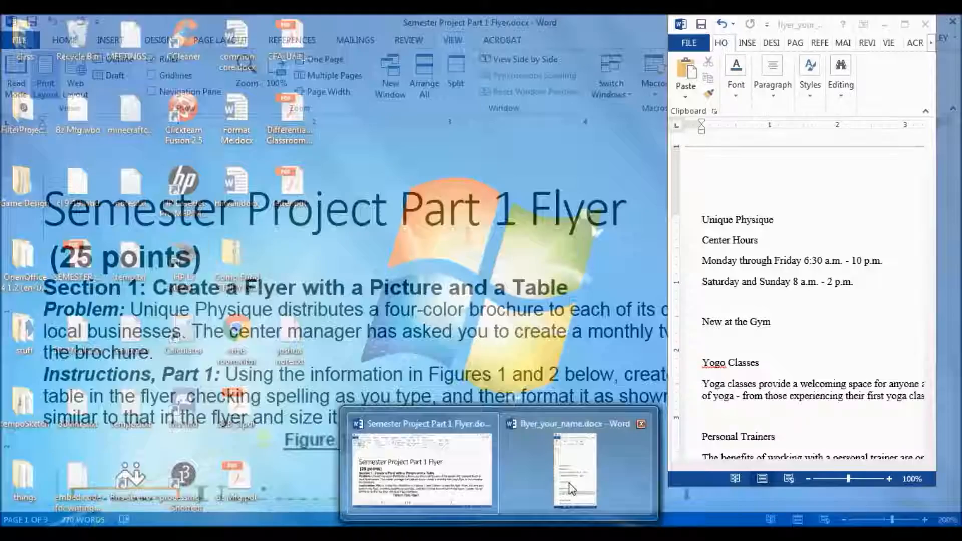
# - Return to flyer_your_name.docx, maximize its window and check the formatting comment for the Unique Physique line
pyautogui.click(558, 466)
pyautogui.click(904, 24)
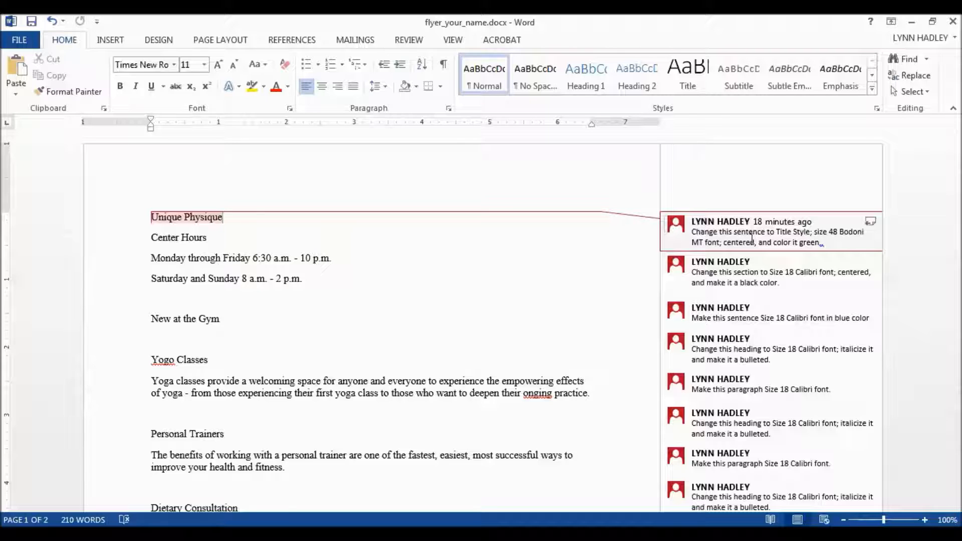
pyautogui.click(751, 242)
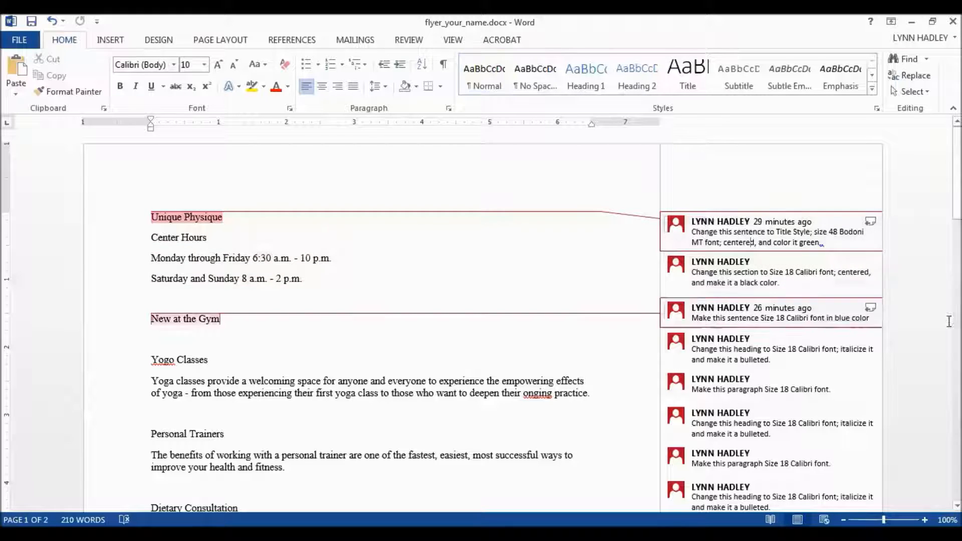
# - Apply the Title style to the Unique Physique line and set it to size 48 in Bodoni MT
pyautogui.click(235, 214)
pyautogui.moveTo(216, 215); pyautogui.dragTo(155, 212)
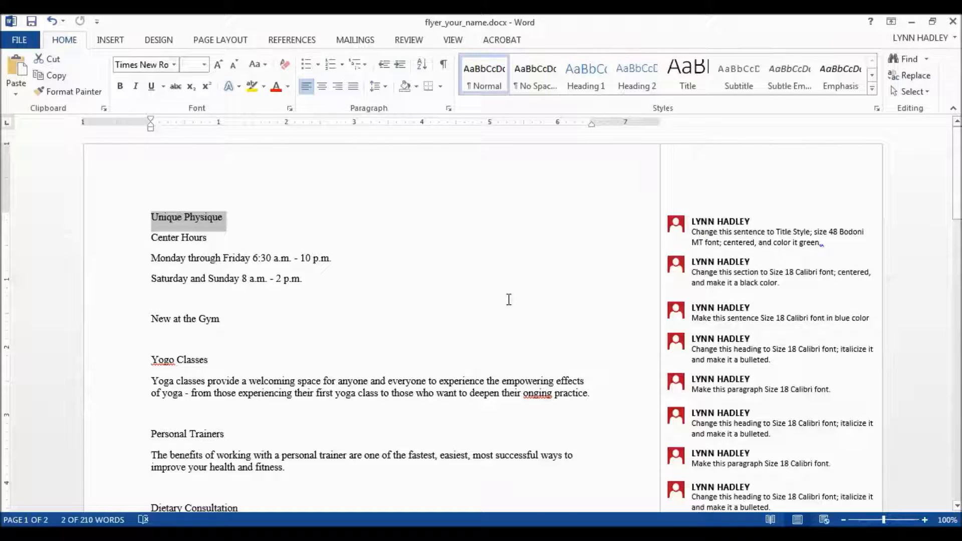
pyautogui.click(690, 85)
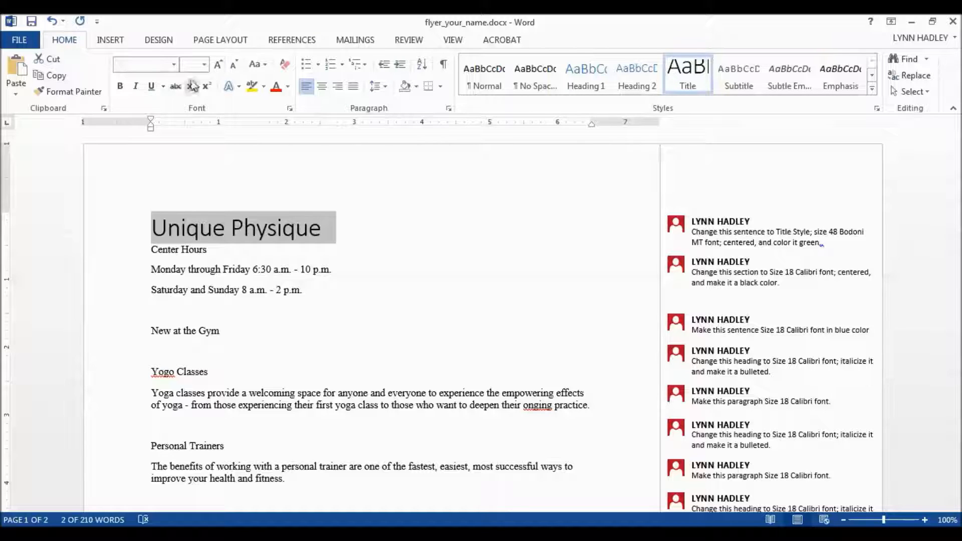
pyautogui.click(204, 64)
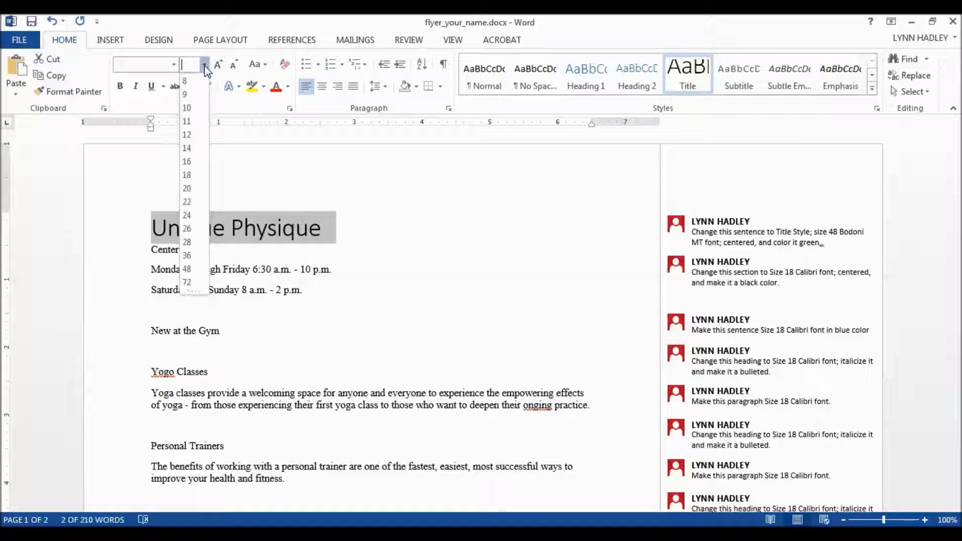
pyautogui.click(187, 270)
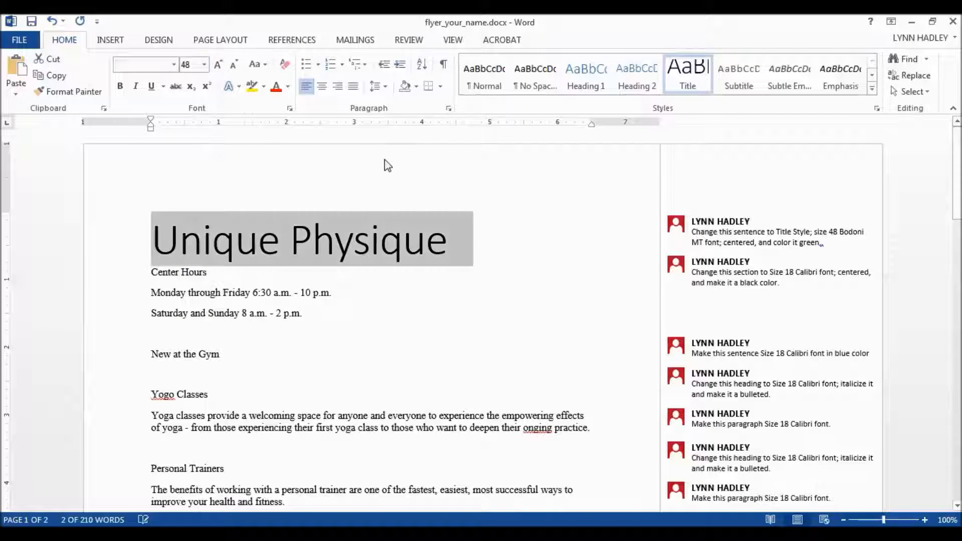
pyautogui.click(174, 65)
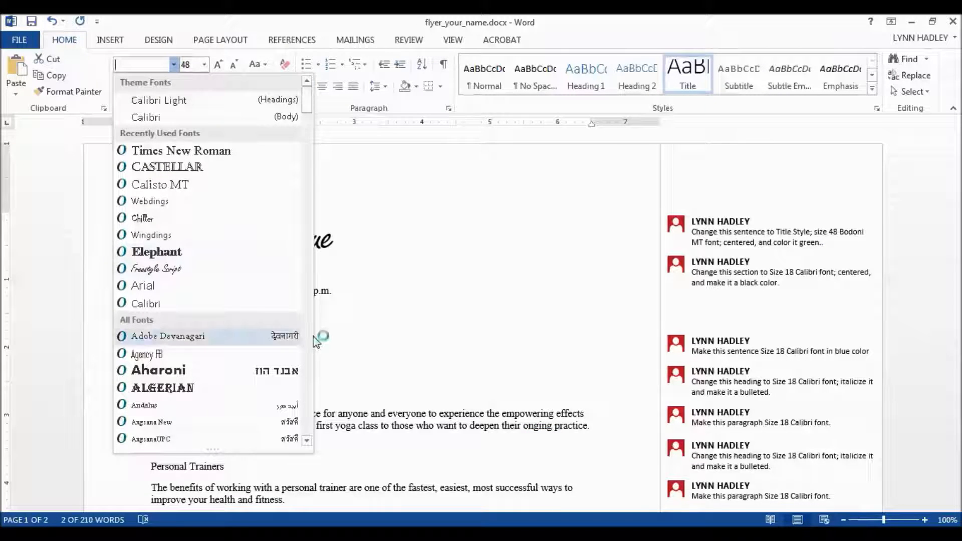
pyautogui.scroll(-7, 309, 365)
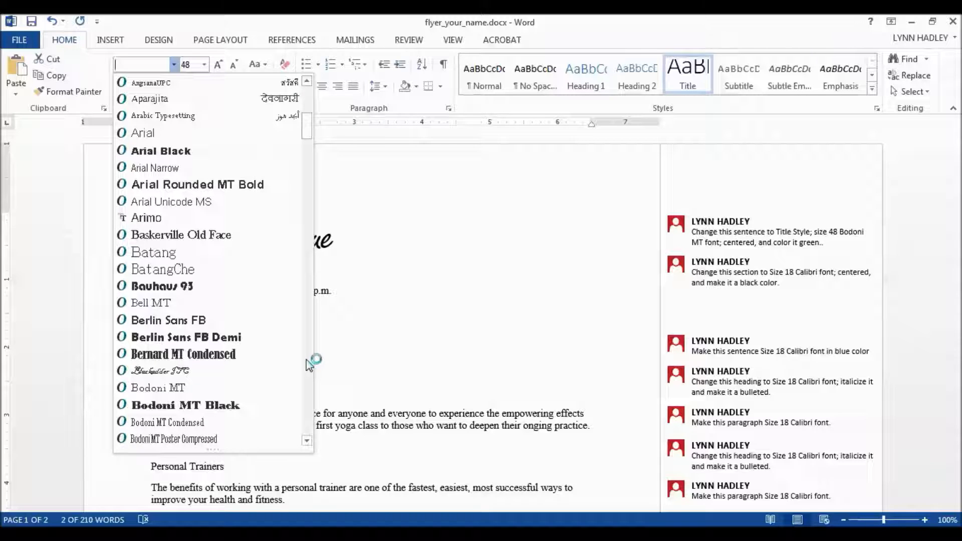
pyautogui.click(200, 387)
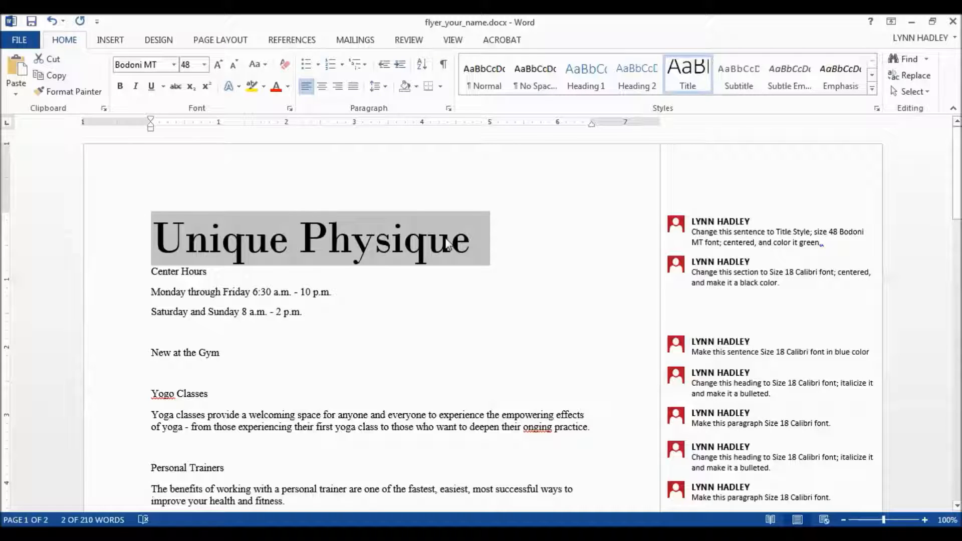
# - Center the Unique Physique title and color its text dark green
pyautogui.click(322, 88)
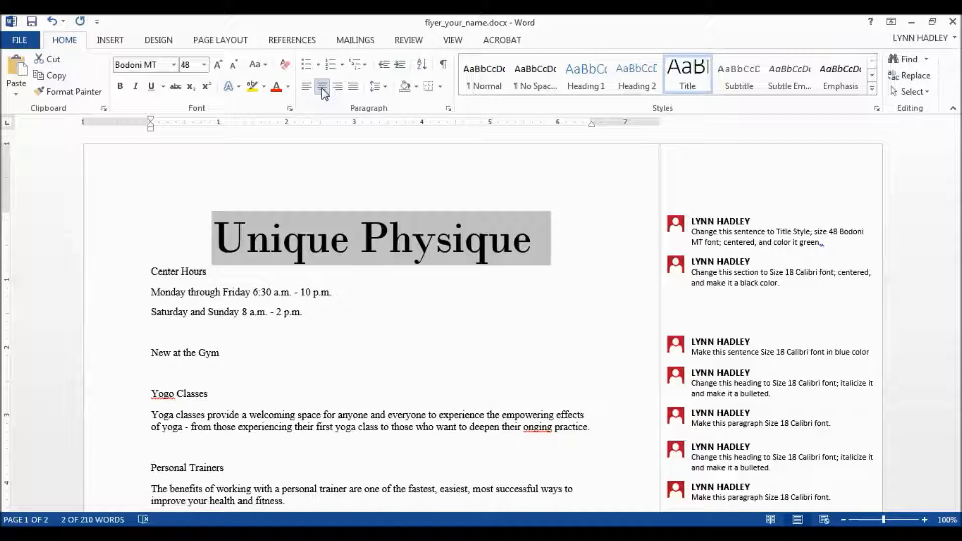
pyautogui.click(288, 86)
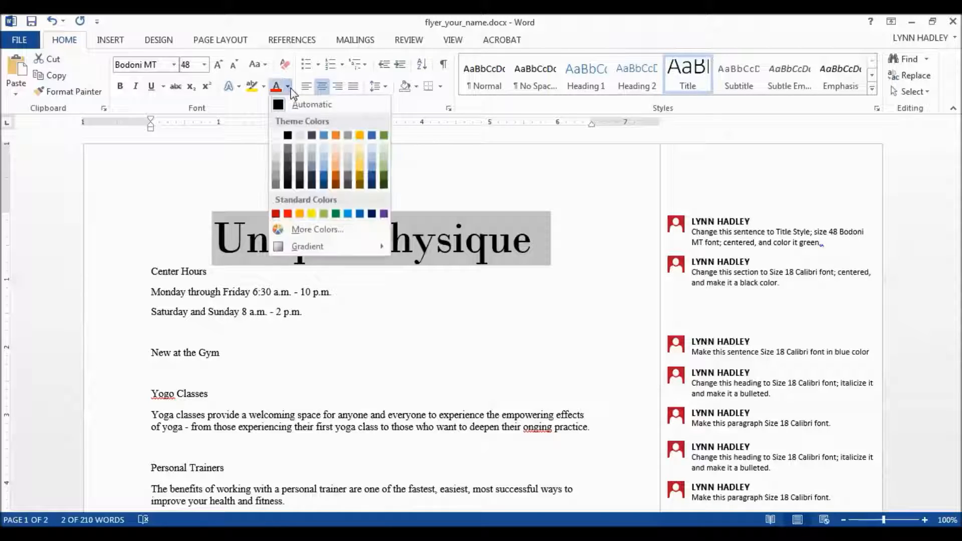
pyautogui.click(383, 184)
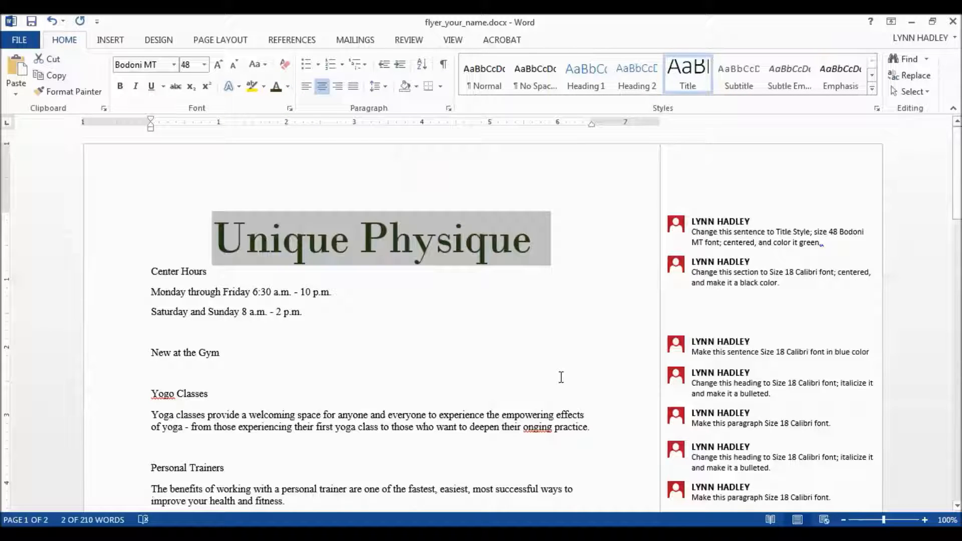
# - Delete the comment attached to the Unique Physique title
pyautogui.click(733, 228)
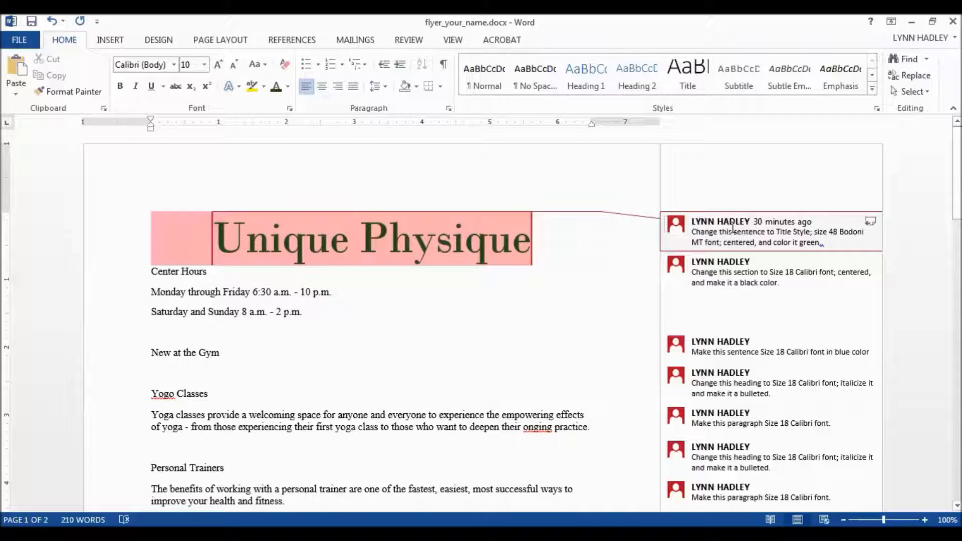
pyautogui.rightClick(733, 230)
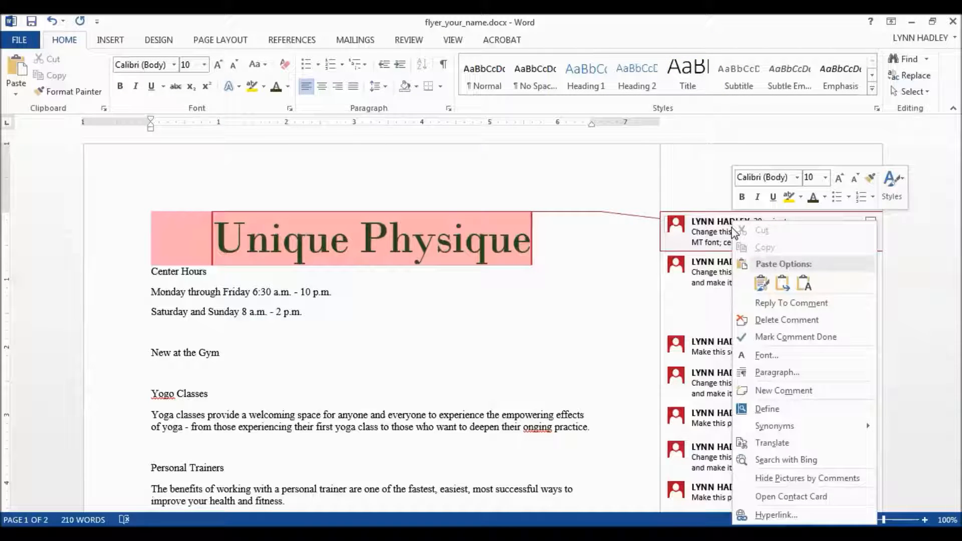
pyautogui.click(785, 320)
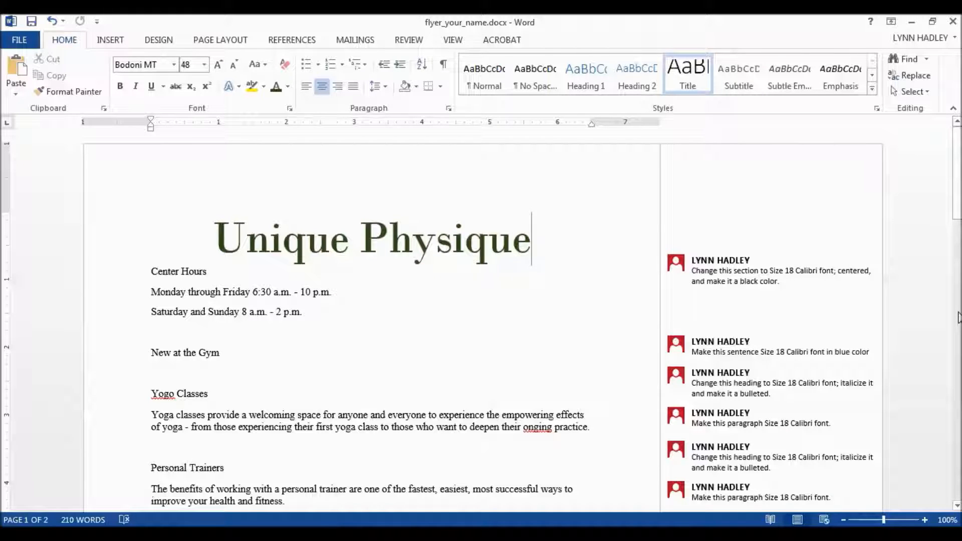
# - Center the three Center Hours lines and set them to Calibri (Body), size 18, as their comment asks
pyautogui.click(806, 282)
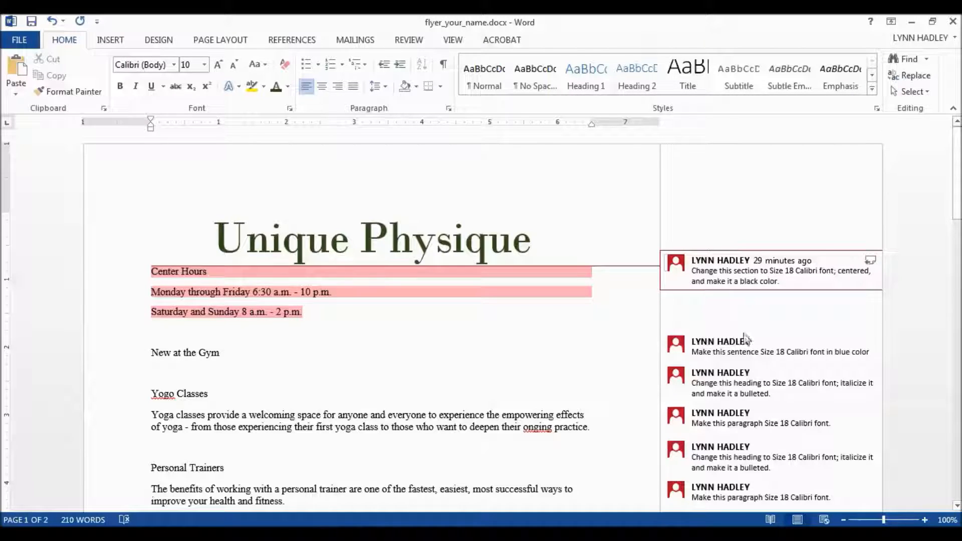
pyautogui.moveTo(314, 314); pyautogui.dragTo(159, 276)
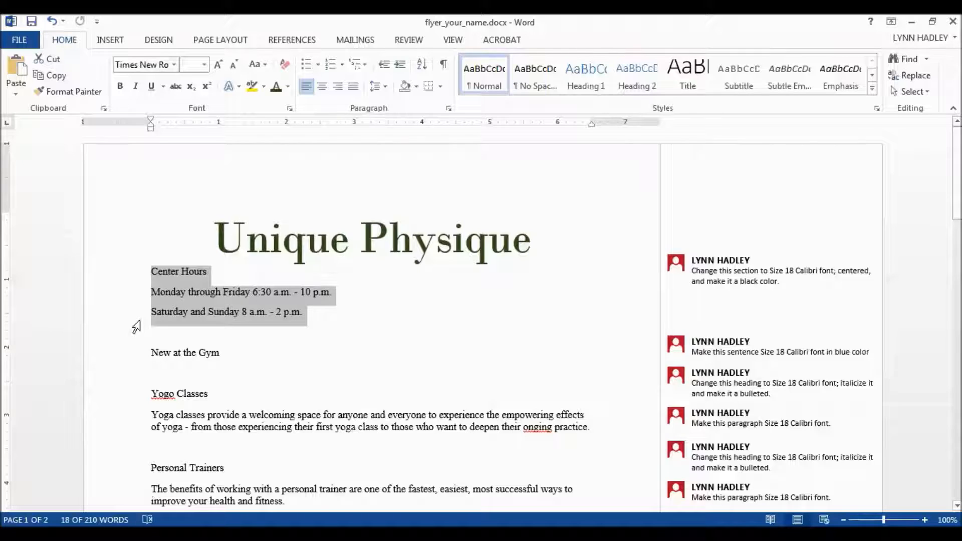
pyautogui.click(322, 88)
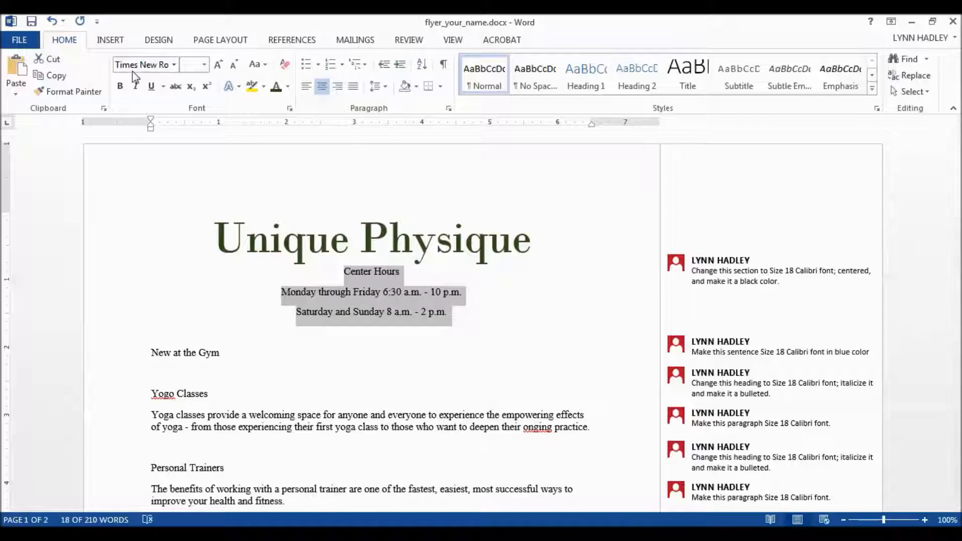
pyautogui.click(174, 65)
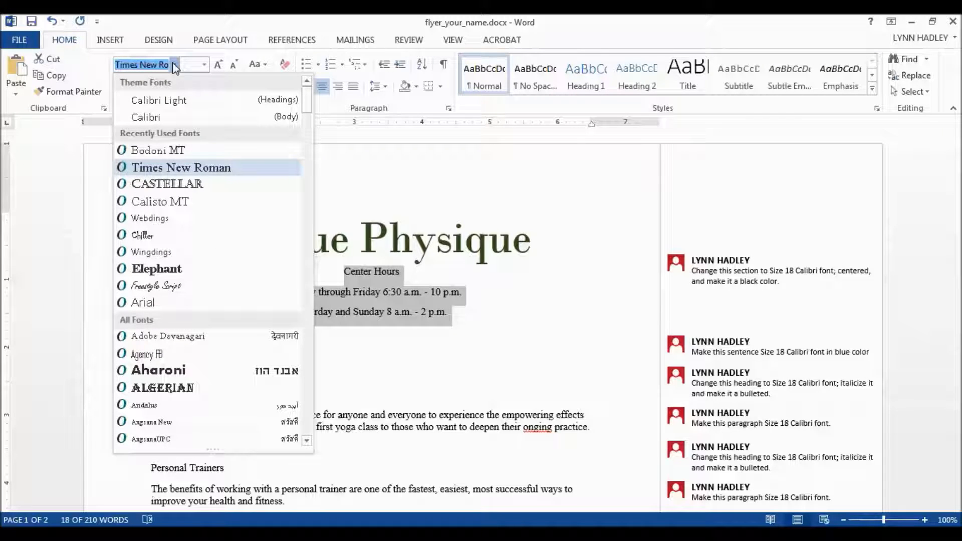
pyautogui.click(156, 120)
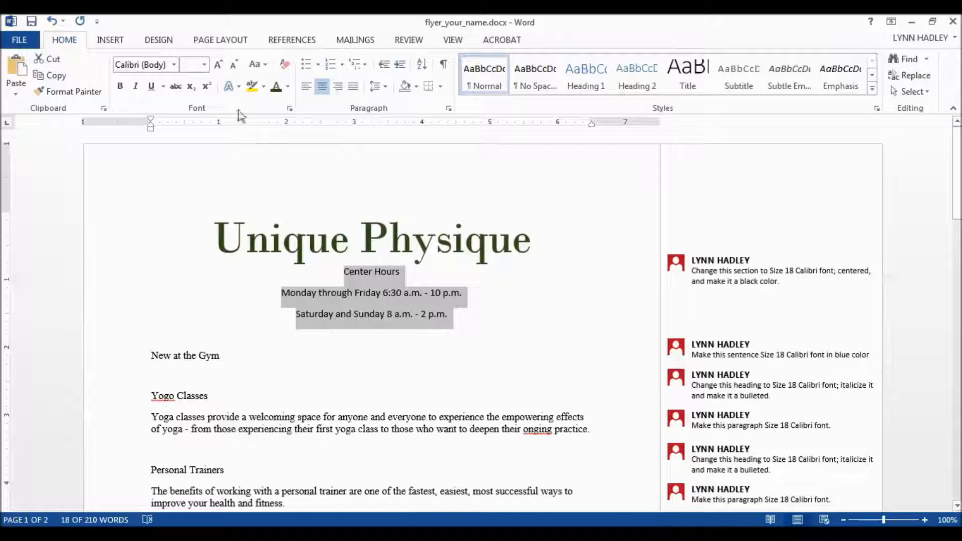
pyautogui.click(204, 66)
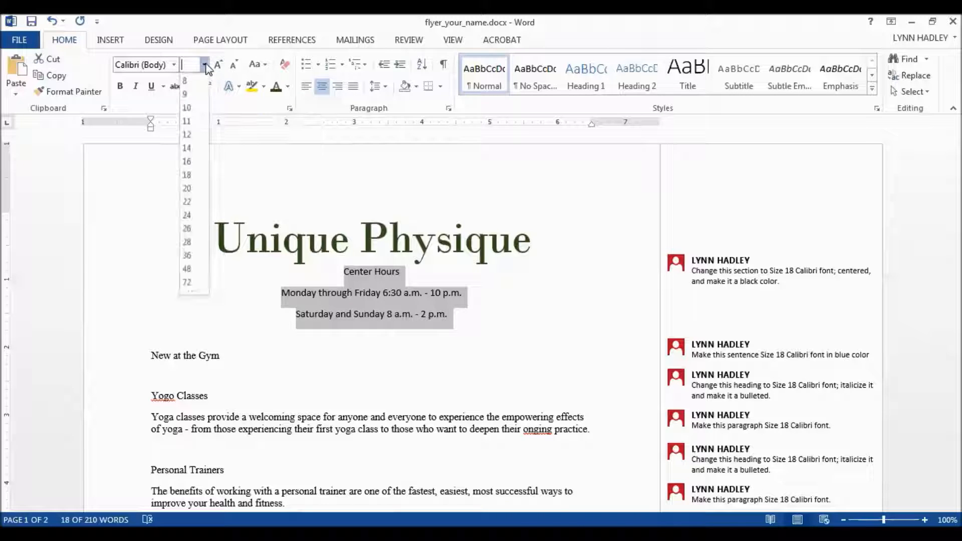
pyautogui.click(187, 171)
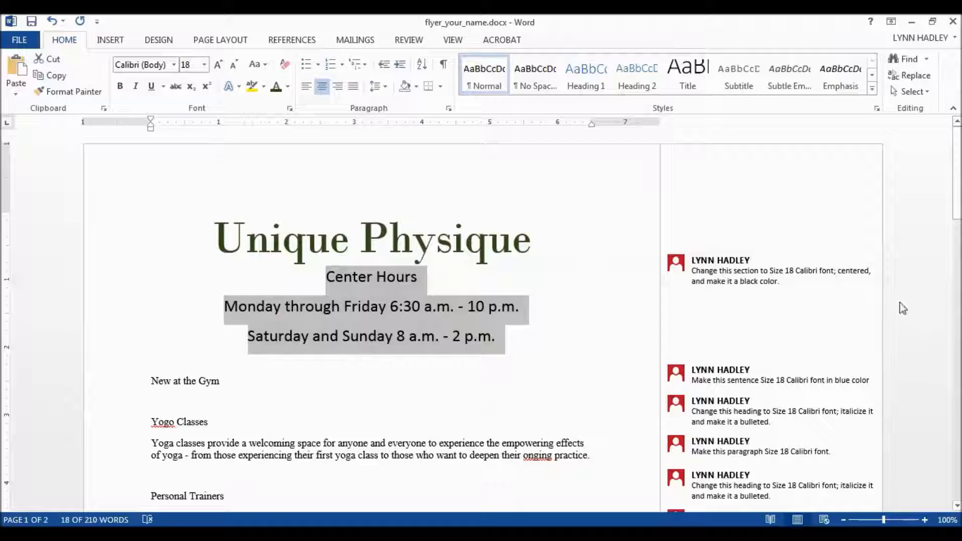
# - Delete the comment attached to the Center Hours section
pyautogui.tripleClick(765, 270)
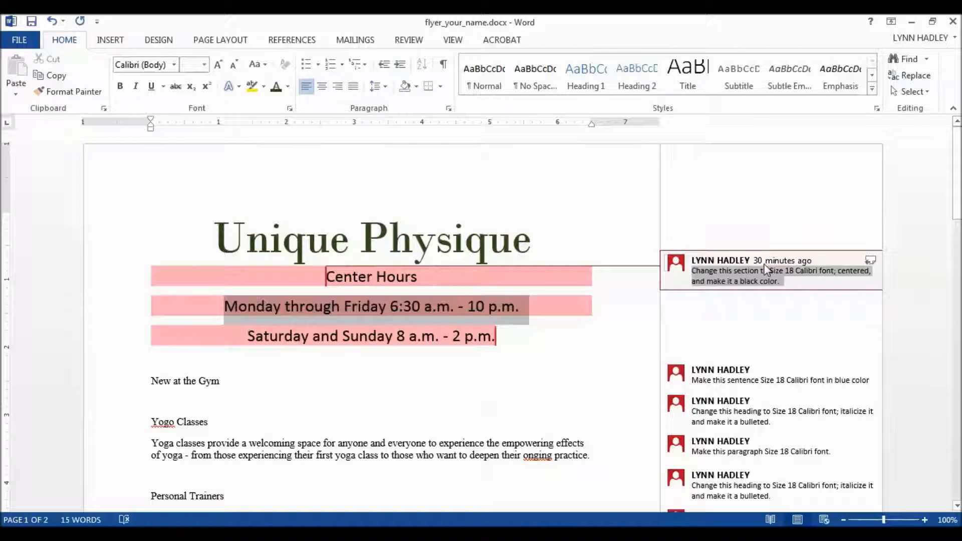
pyautogui.rightClick(765, 271)
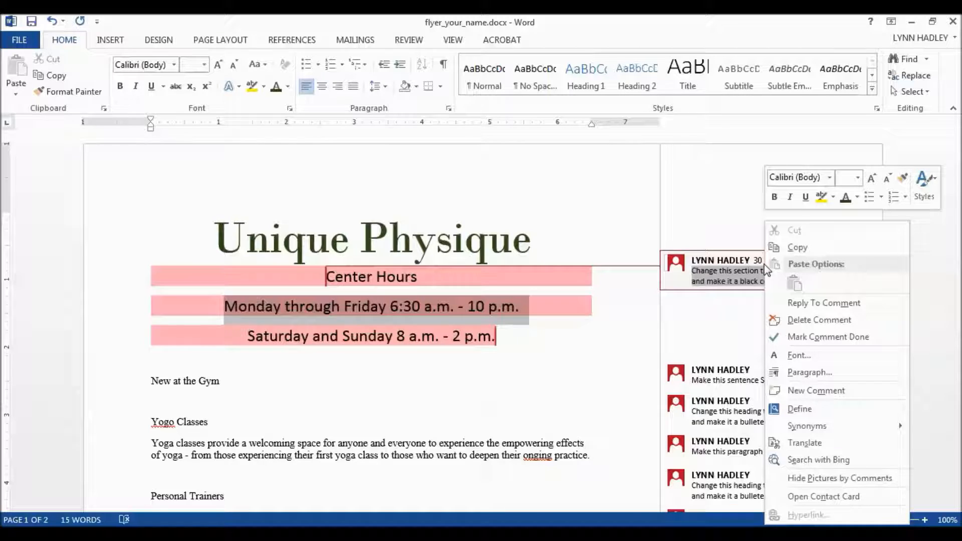
pyautogui.click(800, 325)
# - Set the New at the Gym line to Calibri (Body), size 18, as its comment asks
pyautogui.moveTo(766, 374)
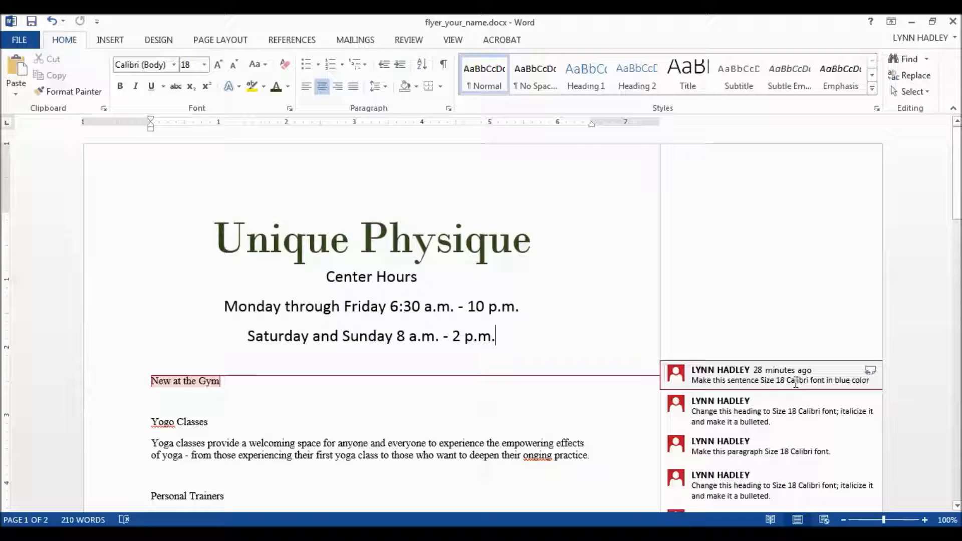
pyautogui.moveTo(225, 381); pyautogui.dragTo(150, 383)
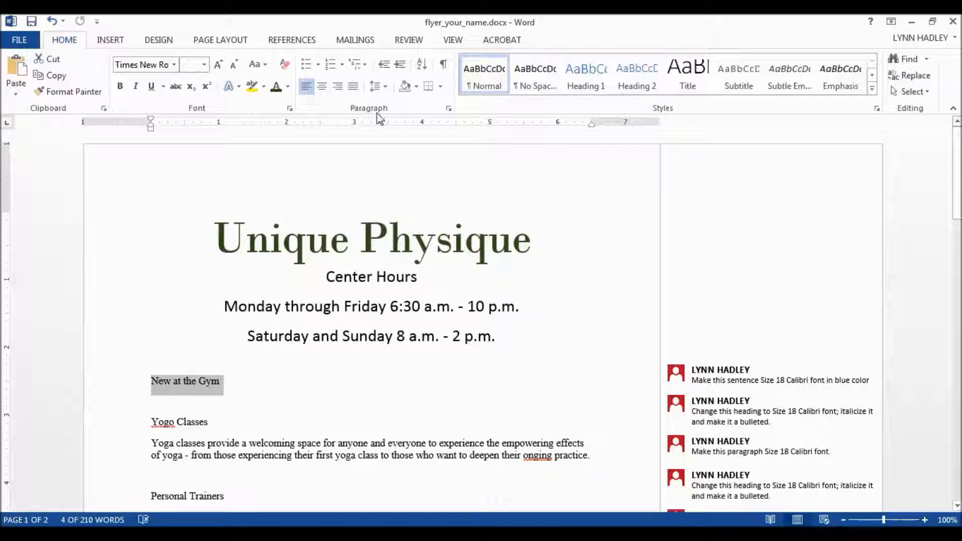
pyautogui.click(174, 66)
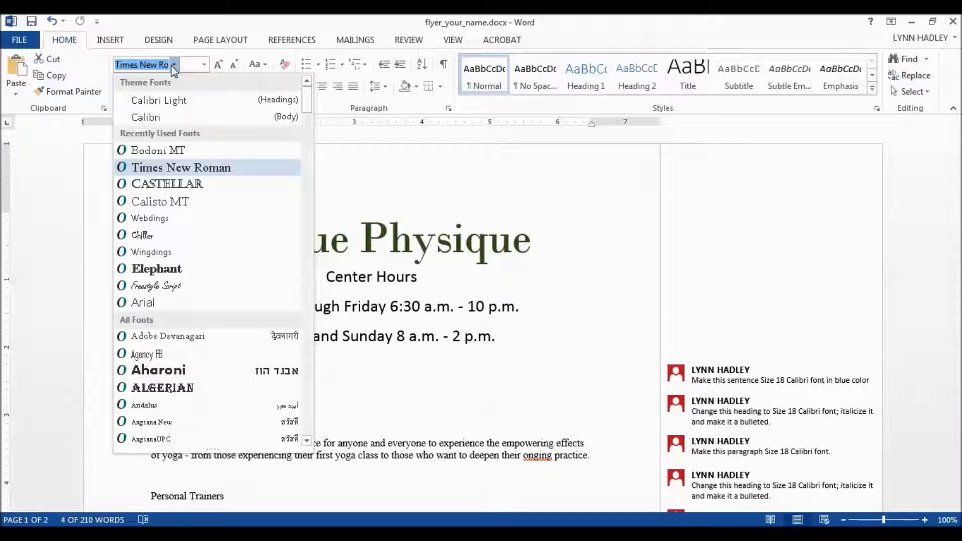
pyautogui.click(156, 118)
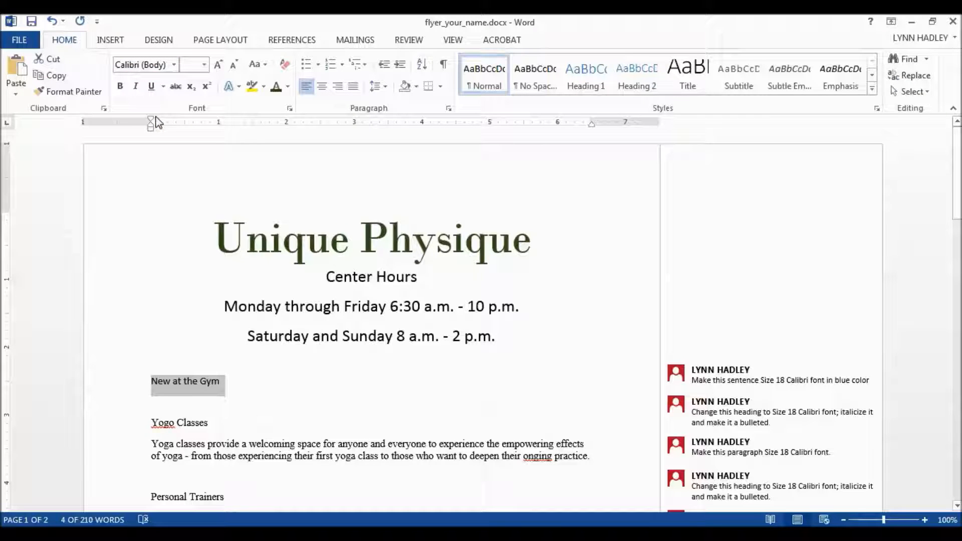
pyautogui.click(204, 65)
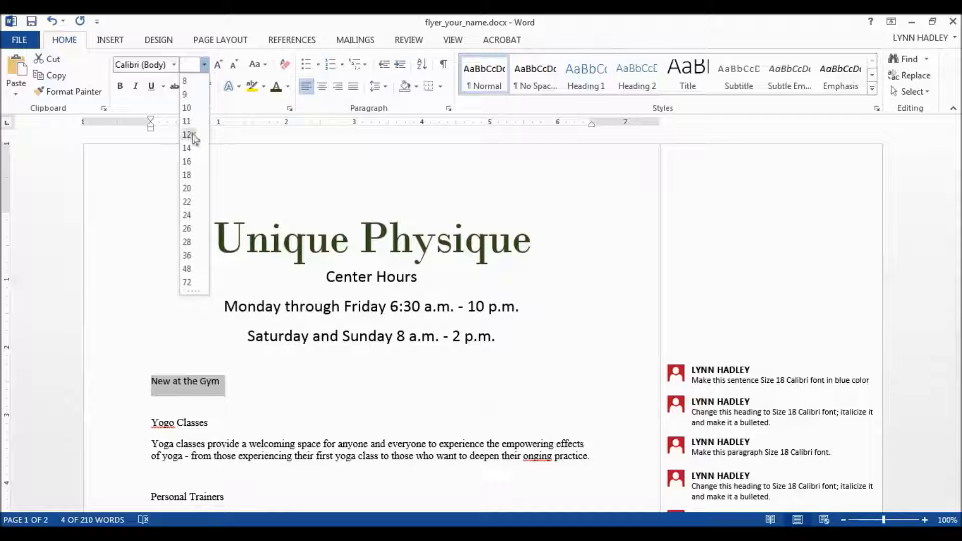
pyautogui.click(190, 175)
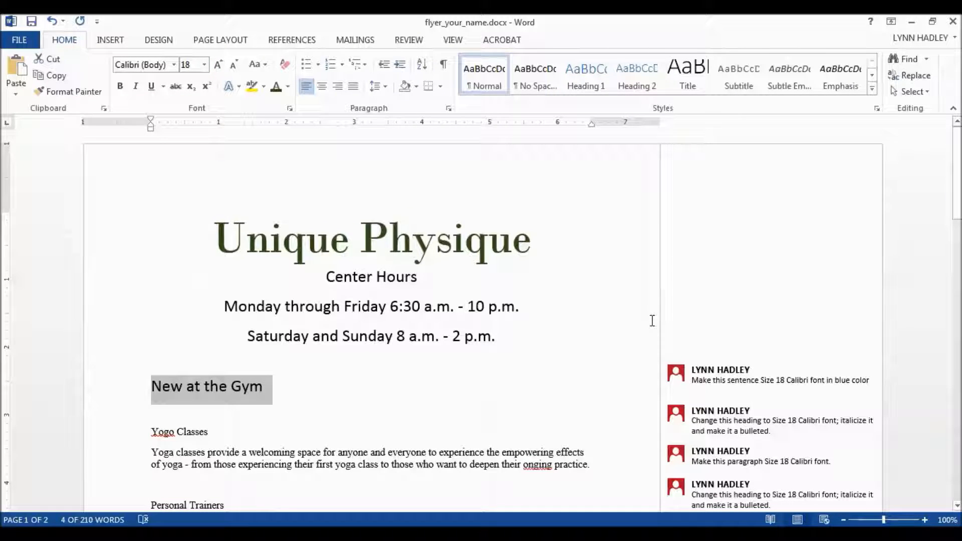
# - Color the New at the Gym line Blue, Accent 1, Darker 50%, and delete its comment
pyautogui.click(286, 88)
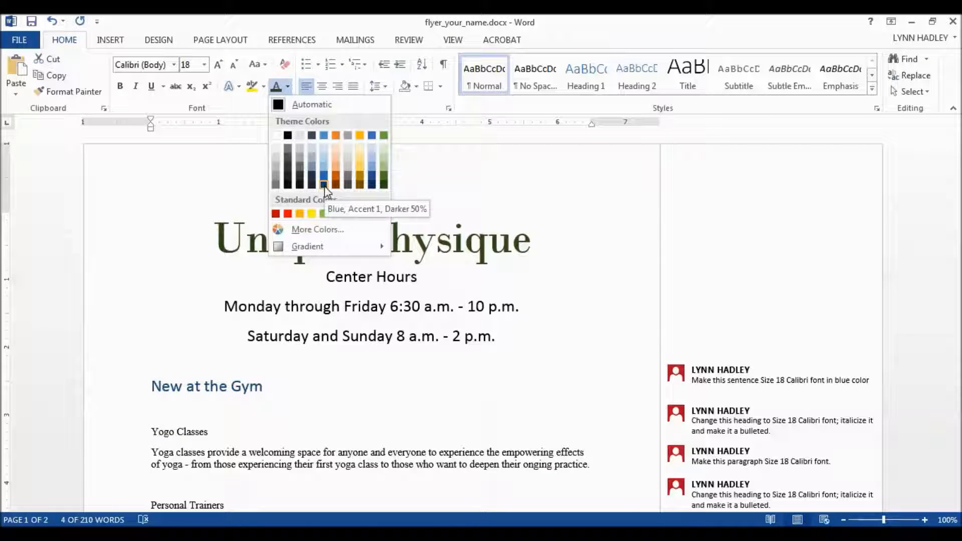
pyautogui.click(324, 185)
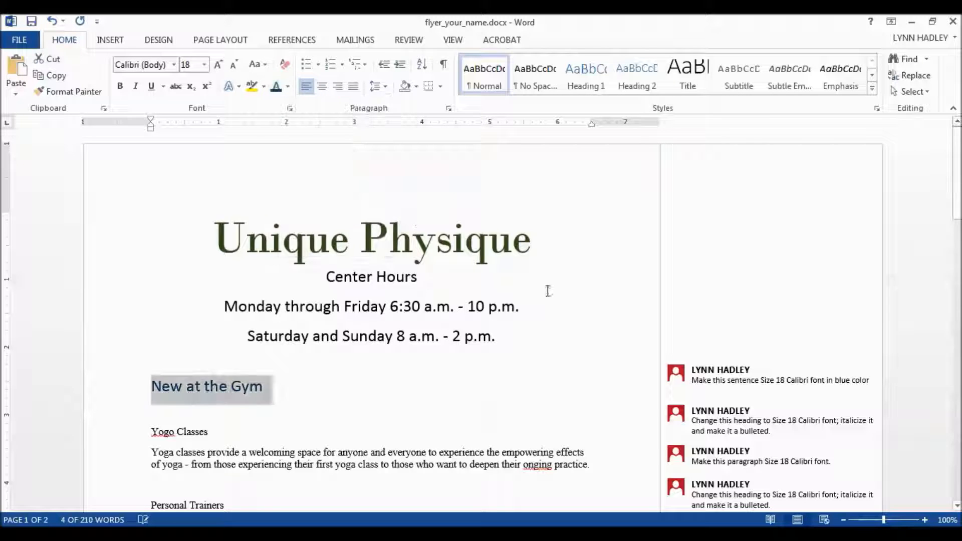
pyautogui.rightClick(706, 381)
pyautogui.click(745, 187)
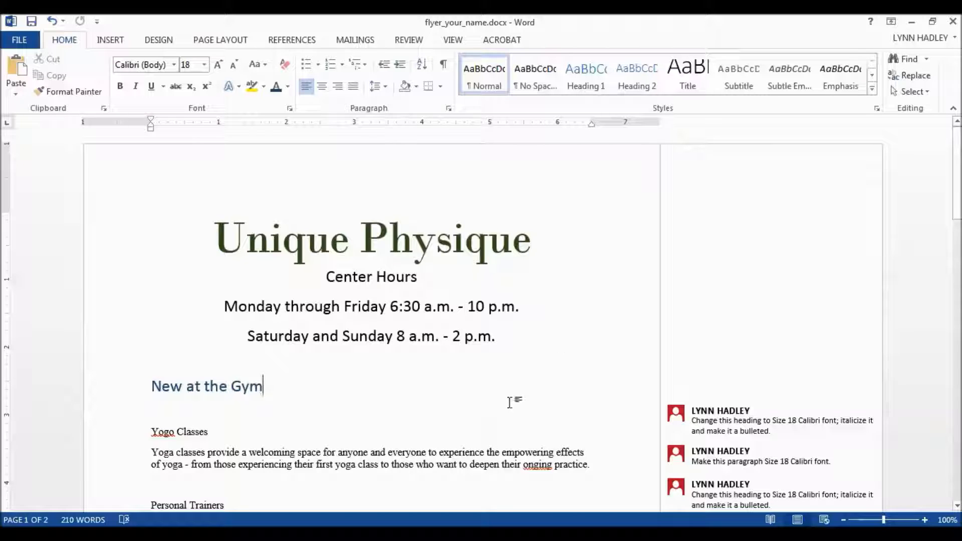
# - Format the Yogo Classes heading as Calibri (Body), size 18, italic and bulleted, following its comment
pyautogui.scroll(-2, 513, 399)
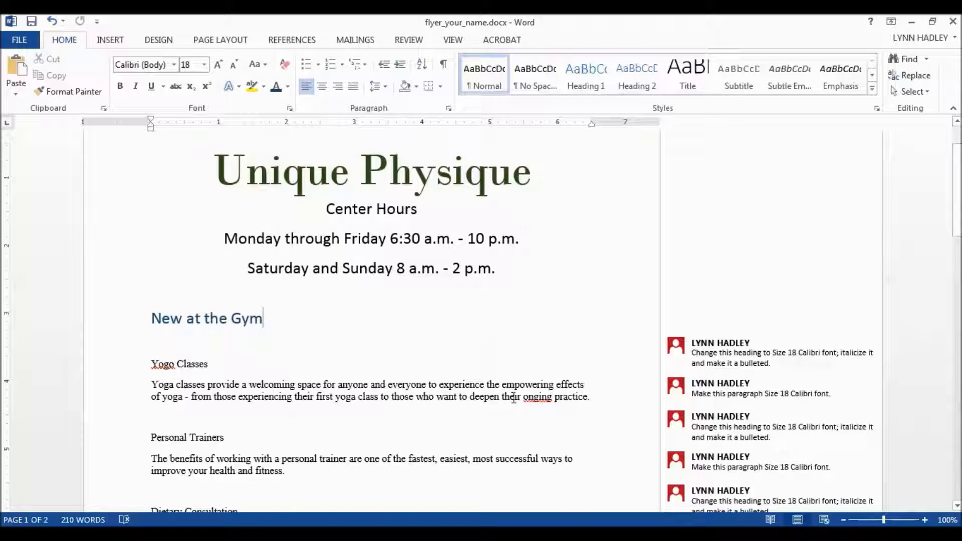
pyautogui.scroll(-1, 512, 399)
pyautogui.click(727, 352)
pyautogui.click(730, 332)
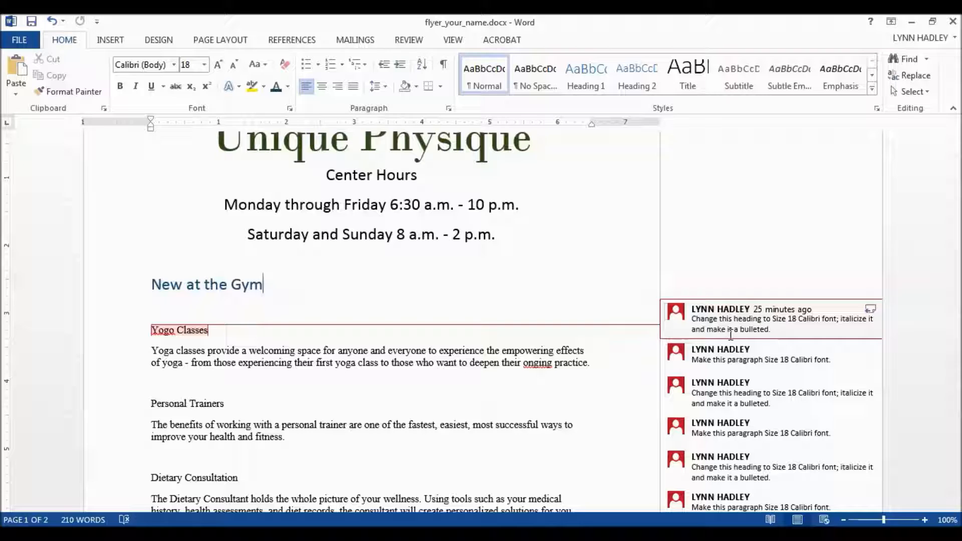
pyautogui.moveTo(216, 329); pyautogui.dragTo(150, 331)
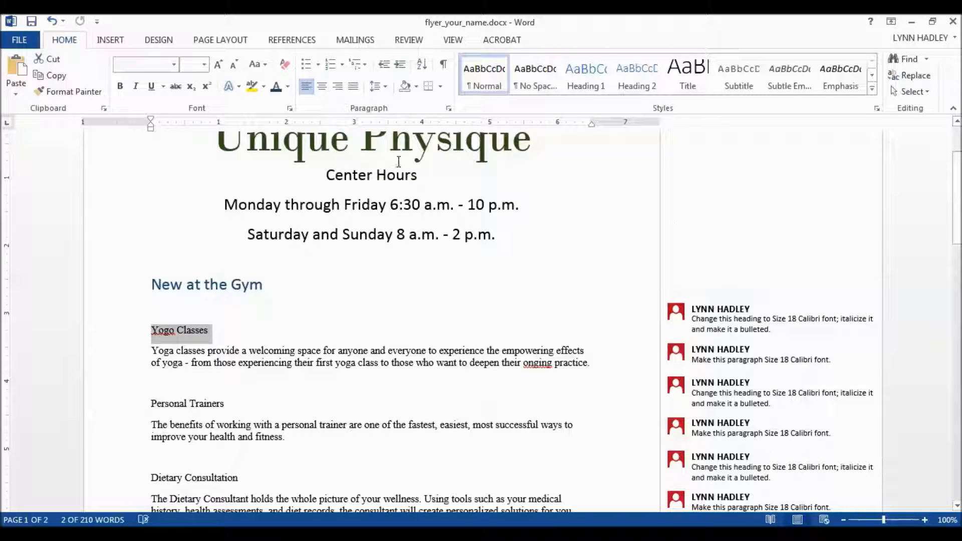
pyautogui.click(174, 64)
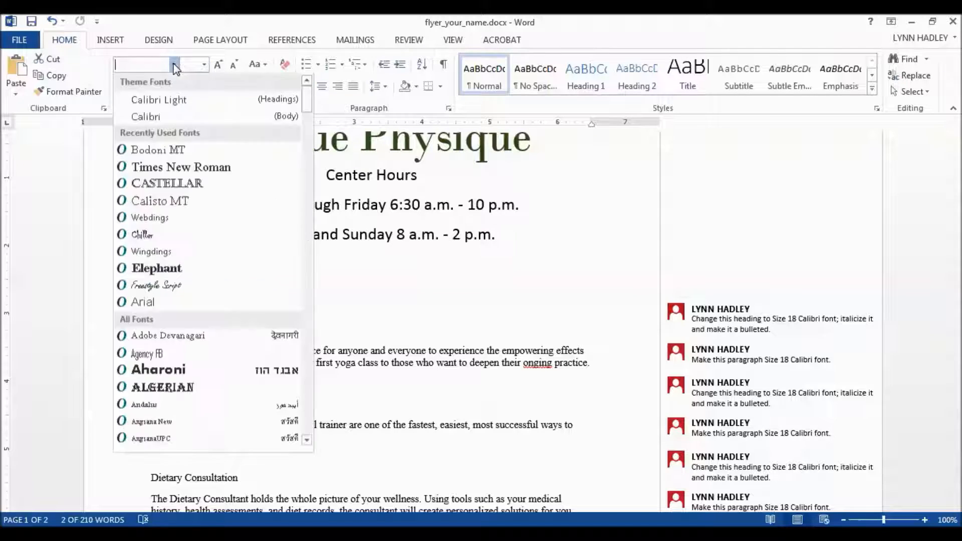
pyautogui.click(161, 119)
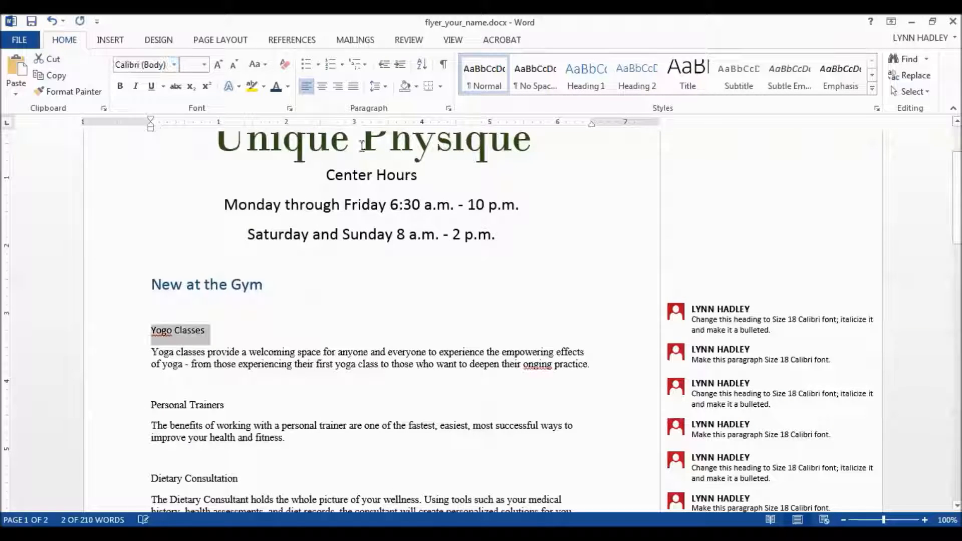
pyautogui.click(205, 65)
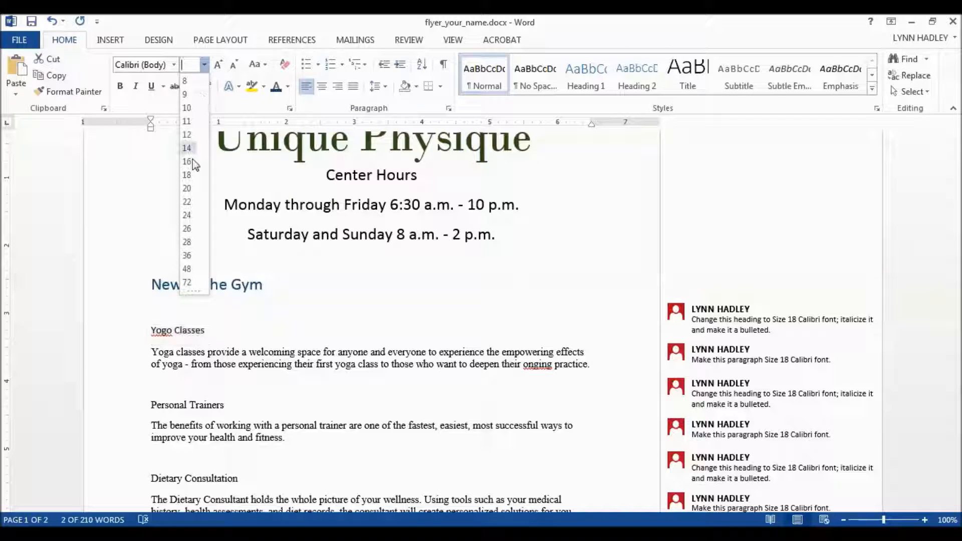
pyautogui.click(188, 175)
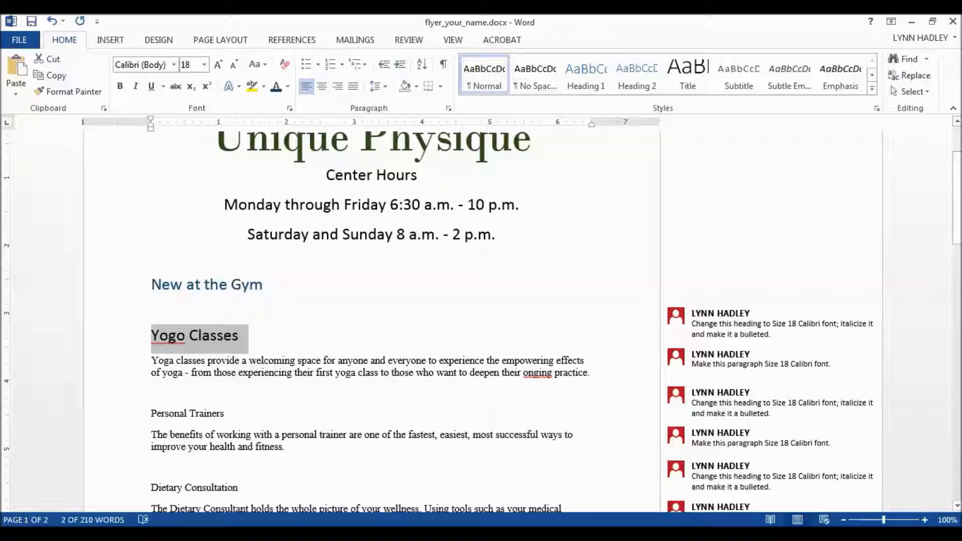
pyautogui.click(136, 88)
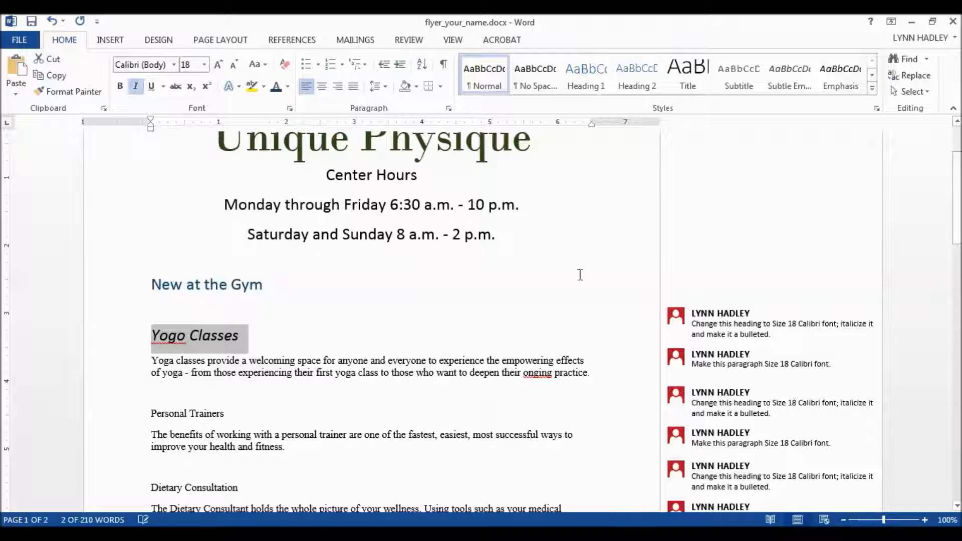
pyautogui.click(305, 65)
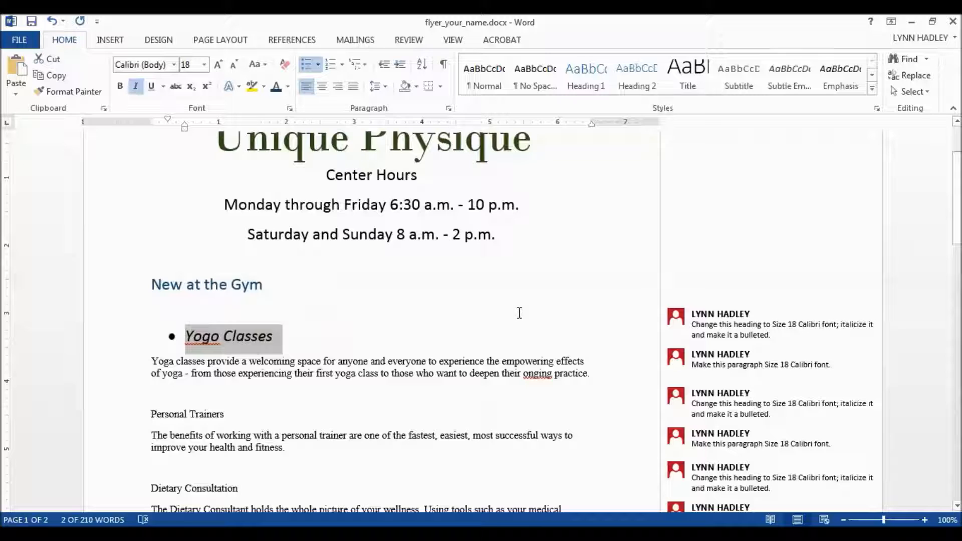
pyautogui.rightClick(191, 336)
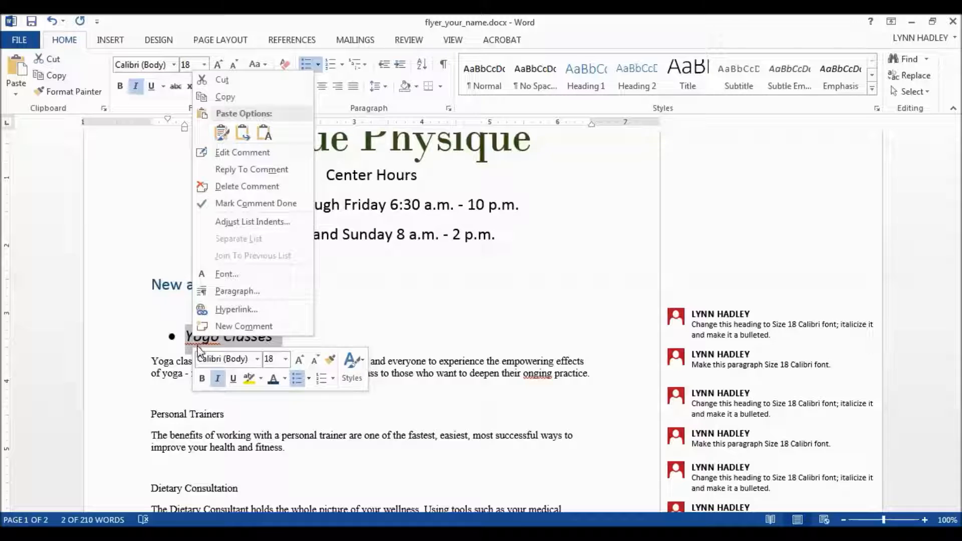
pyautogui.press('Escape')
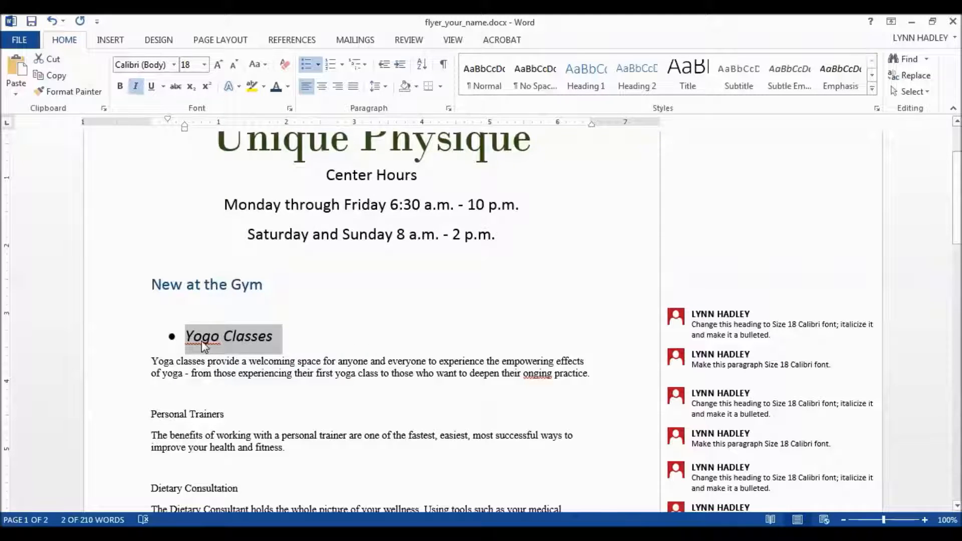
pyautogui.rightClick(203, 345)
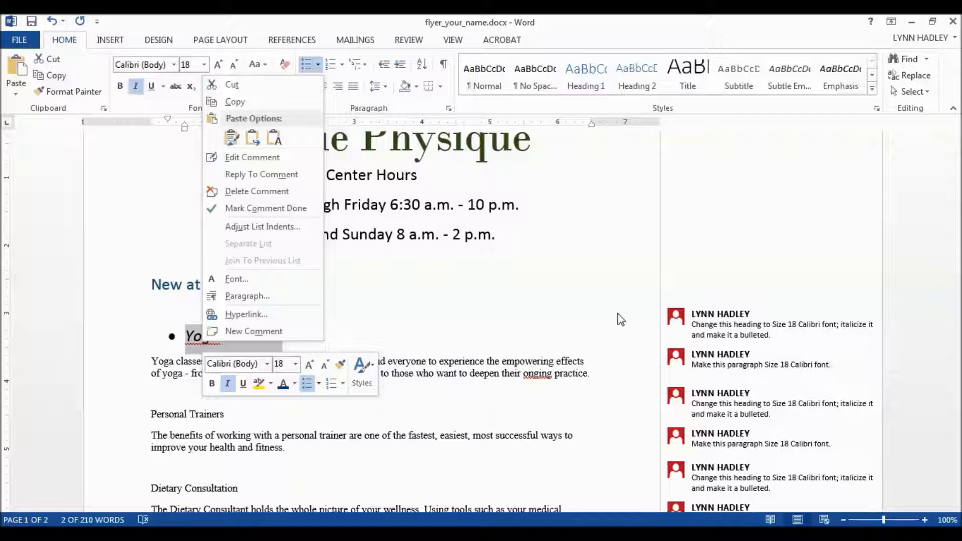
pyautogui.press('Escape')
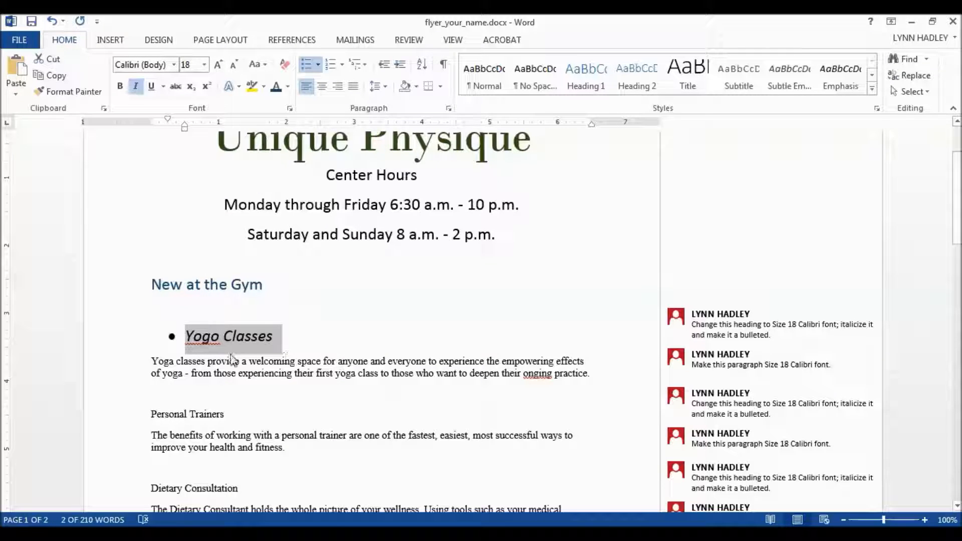
# - Delete the comment attached to the Yogo Classes heading
pyautogui.click(725, 330)
pyautogui.rightClick(725, 333)
pyautogui.click(753, 127)
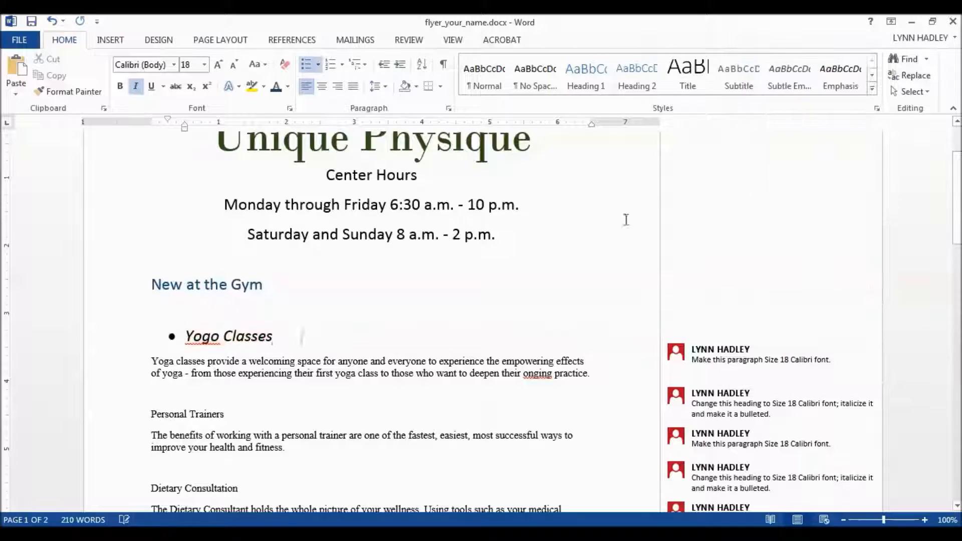
# - Correct the misspelled word Yogo in the bulleted heading to the suggested spelling Yoga
pyautogui.click(205, 337)
pyautogui.rightClick(207, 342)
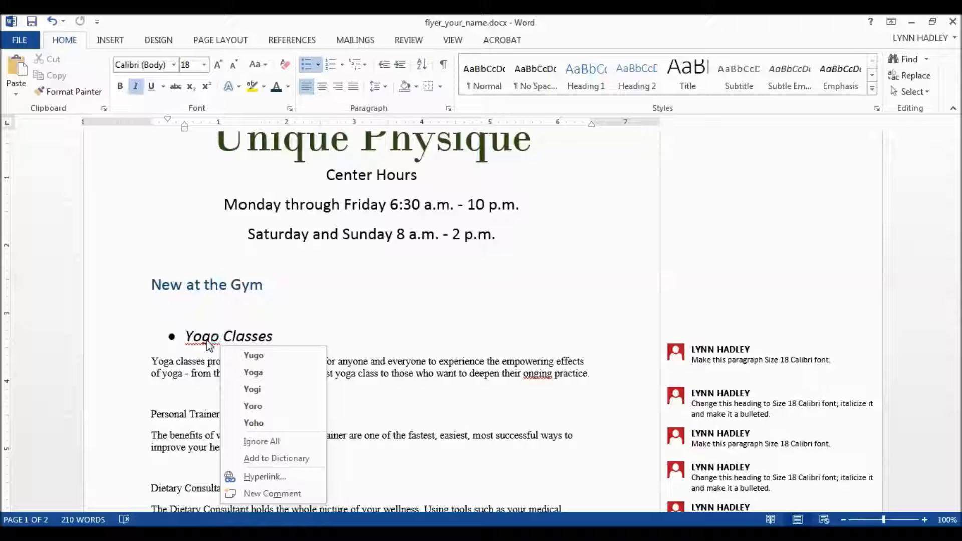
pyautogui.click(278, 374)
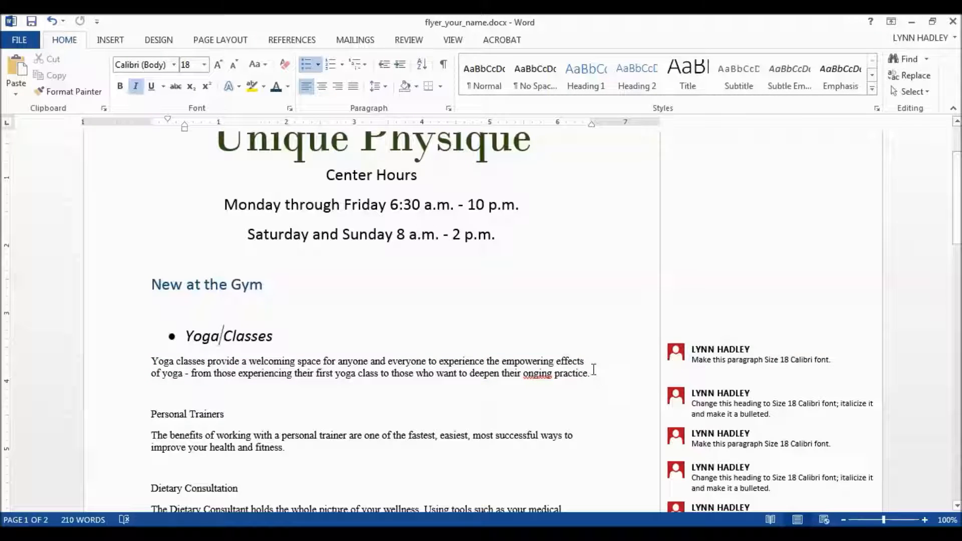
# - Set the paragraph under the Yoga Classes heading to size 18 in Calibri (Body)
pyautogui.moveTo(596, 372); pyautogui.dragTo(151, 362)
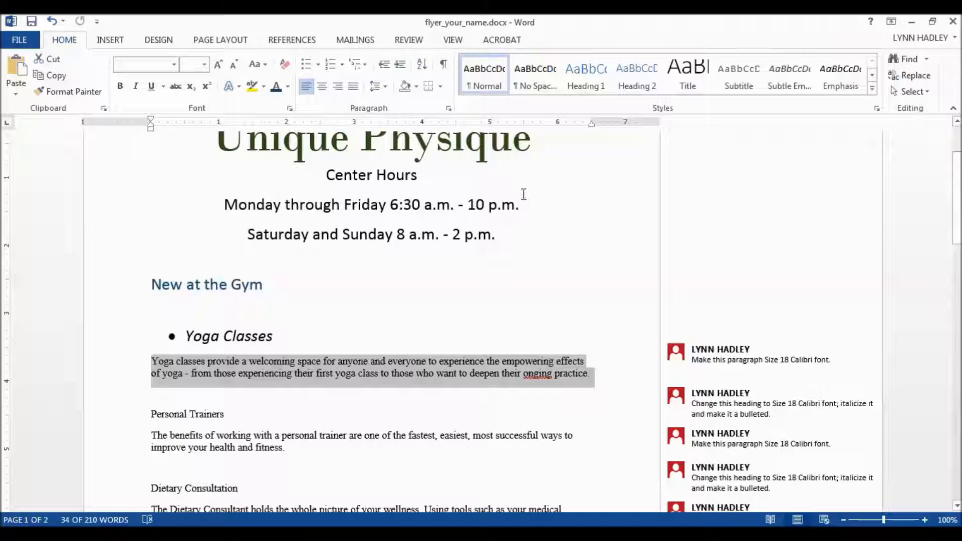
pyautogui.click(205, 64)
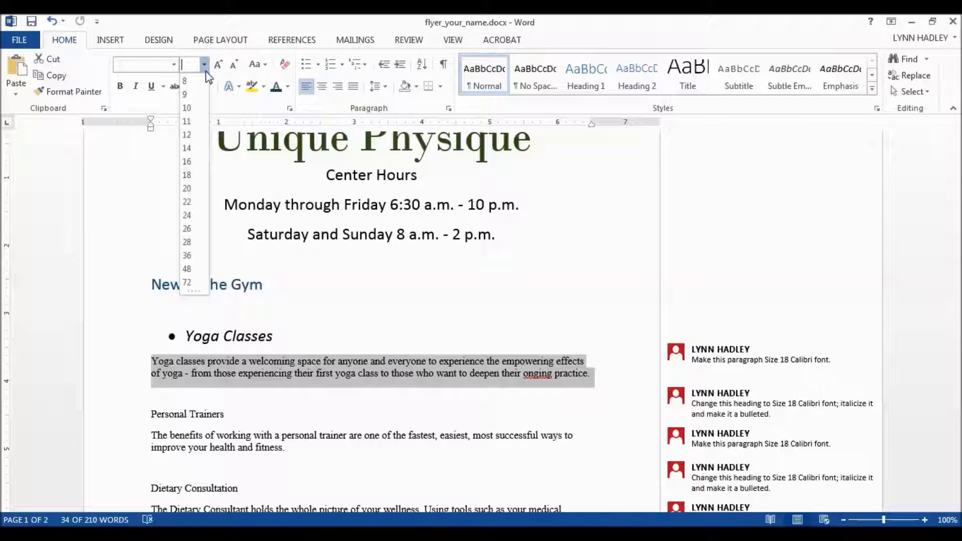
pyautogui.click(188, 176)
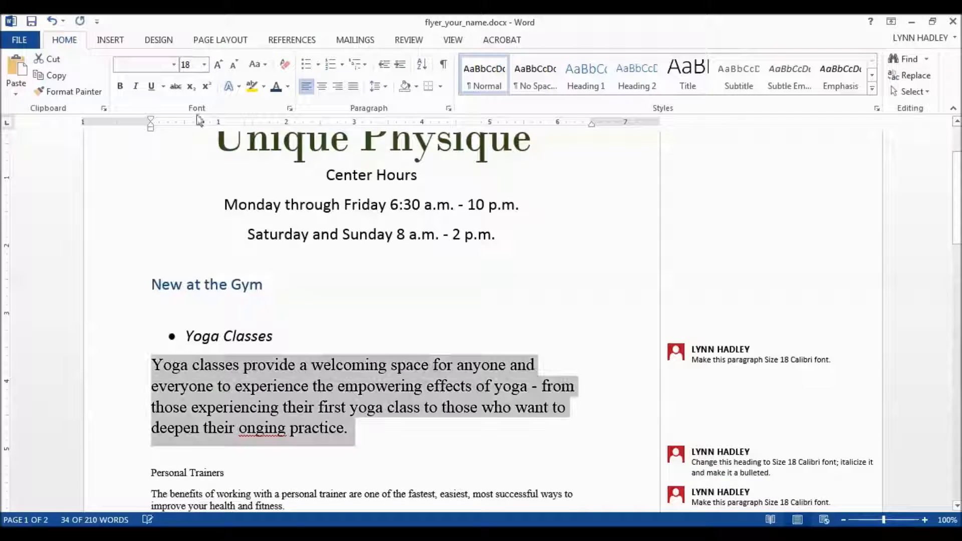
pyautogui.click(174, 65)
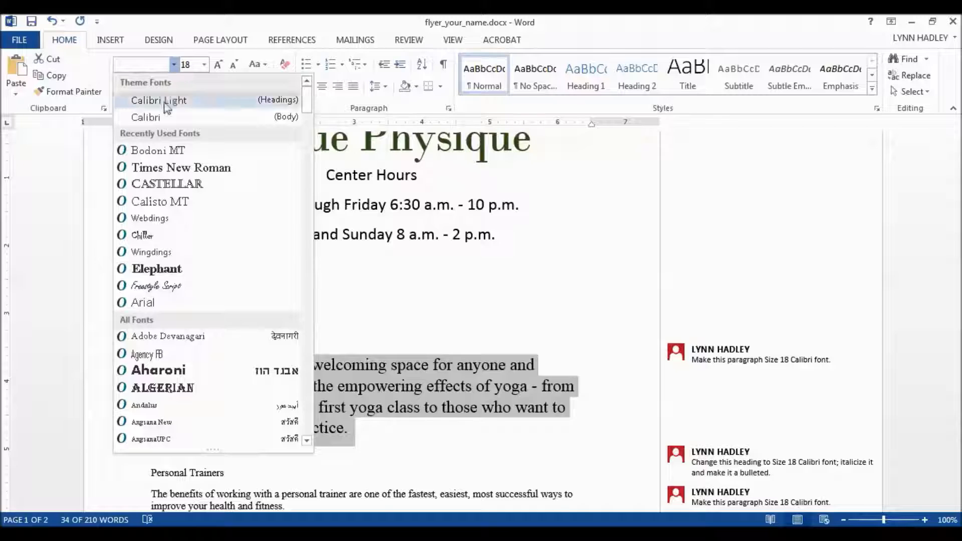
pyautogui.click(146, 116)
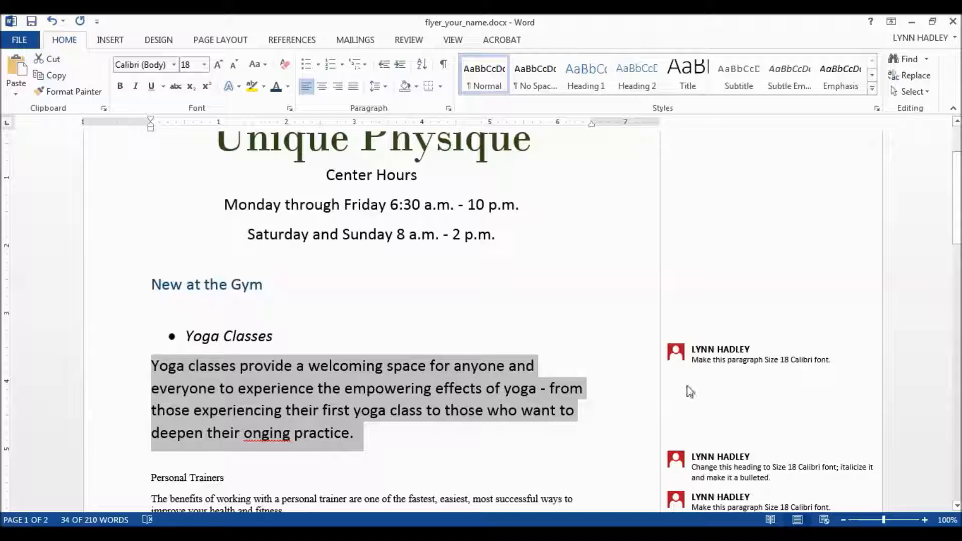
# - Delete the comment attached to the yoga classes paragraph
pyautogui.moveTo(751, 367)
pyautogui.click(714, 356)
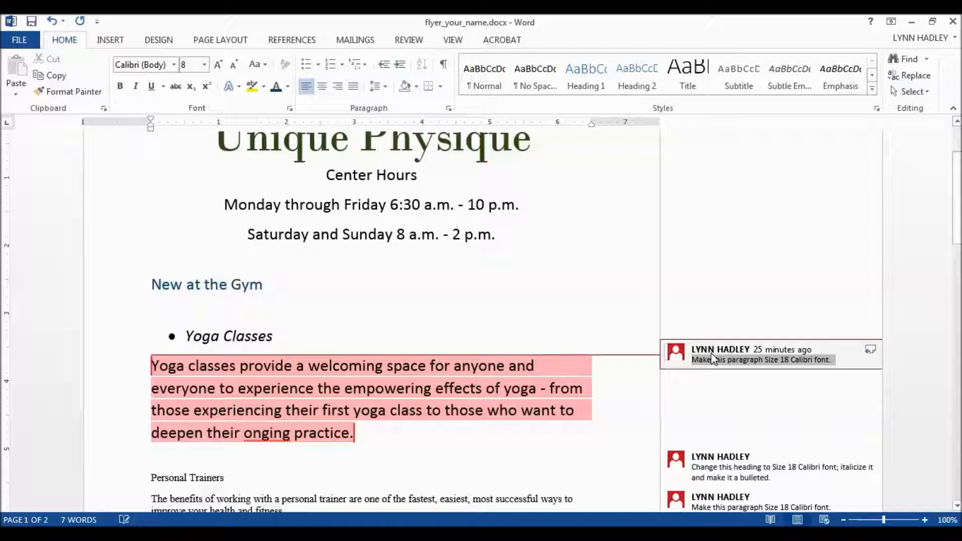
pyautogui.rightClick(713, 358)
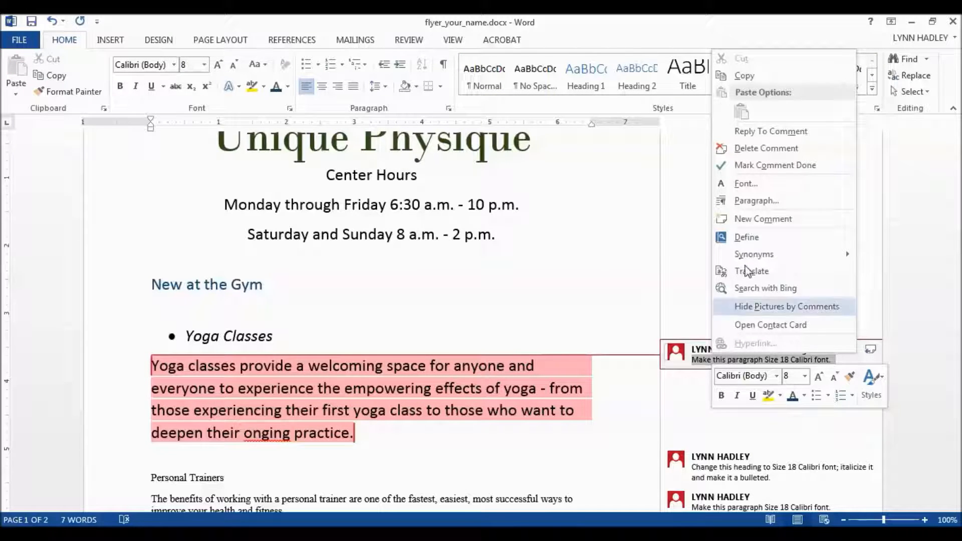
pyautogui.click(766, 148)
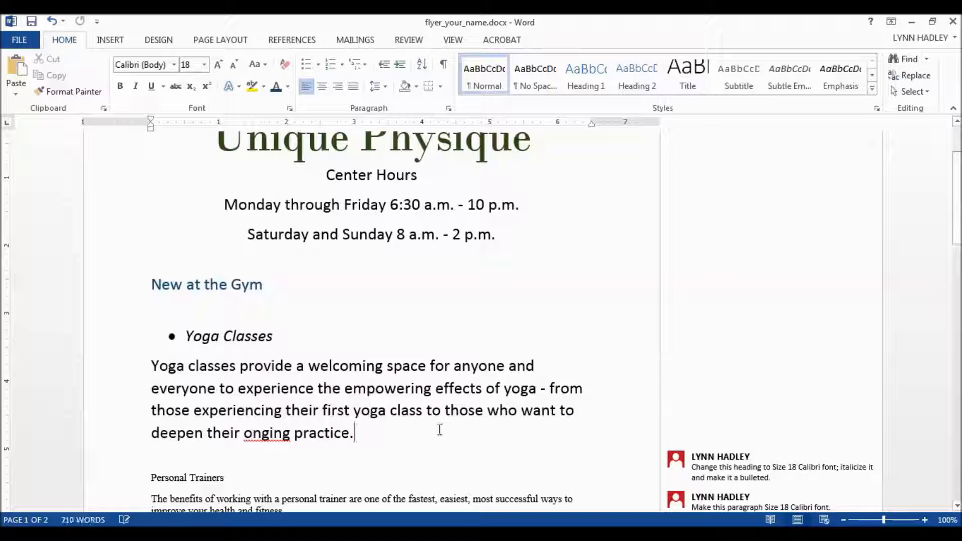
# - Correct the misspelled word onging in the yoga classes paragraph to the suggested spelling ongoing
pyautogui.click(262, 437)
pyautogui.rightClick(267, 438)
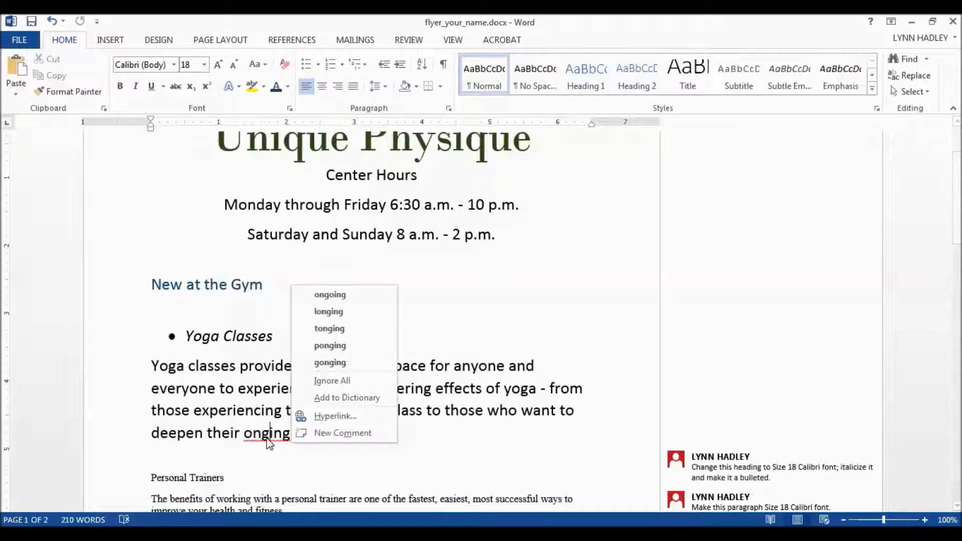
pyautogui.click(355, 295)
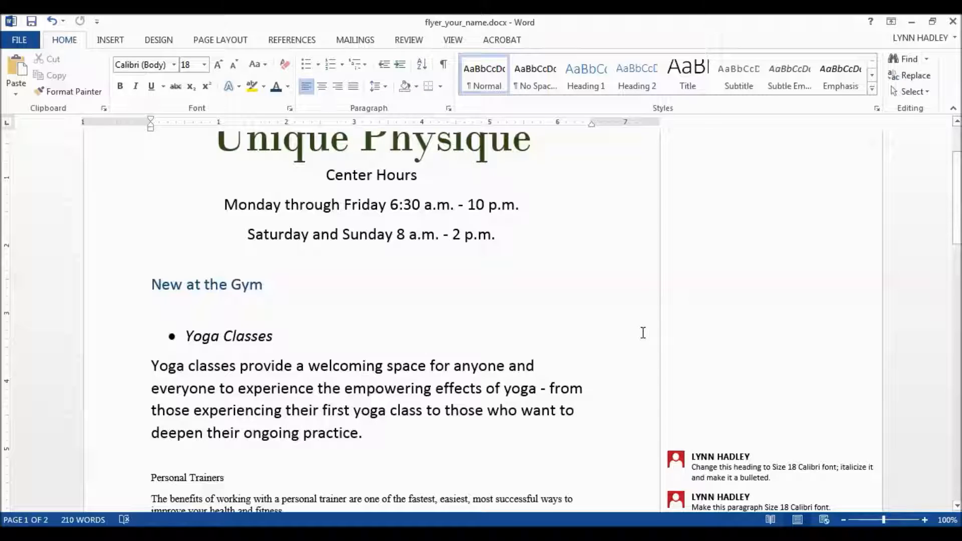
# - Format the Personal Trainers heading as size 18 Calibri (Body), italicize it and make it a bulleted item
pyautogui.scroll(-3, 643, 333)
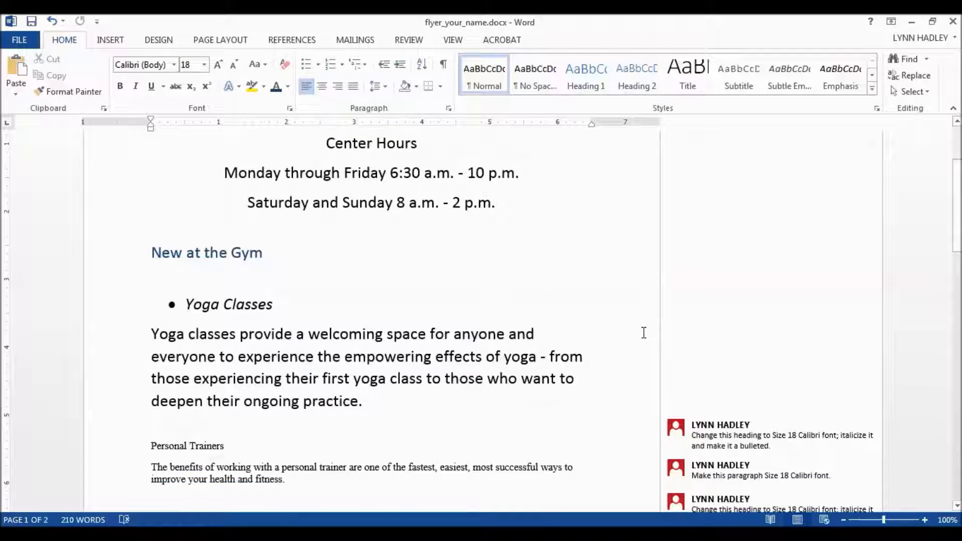
pyautogui.click(699, 393)
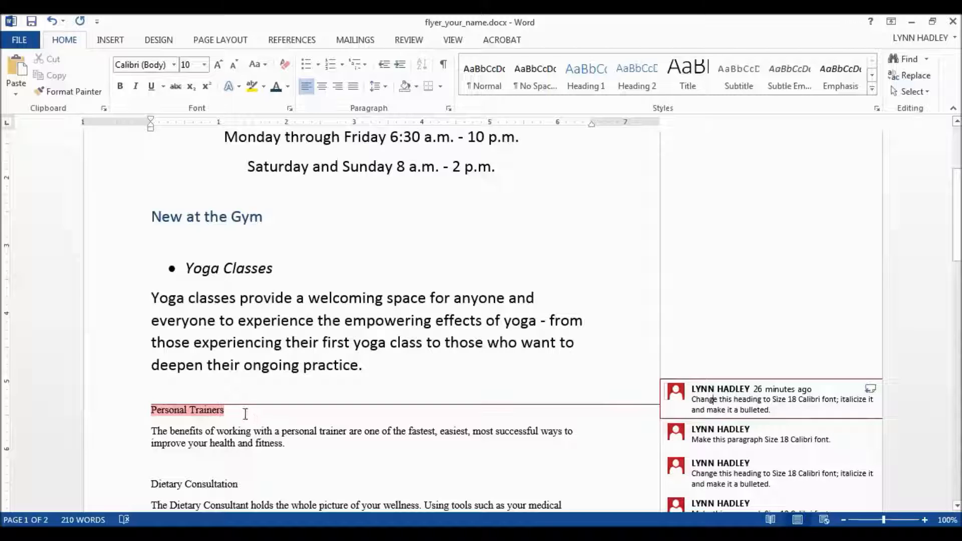
pyautogui.moveTo(240, 410); pyautogui.dragTo(151, 409)
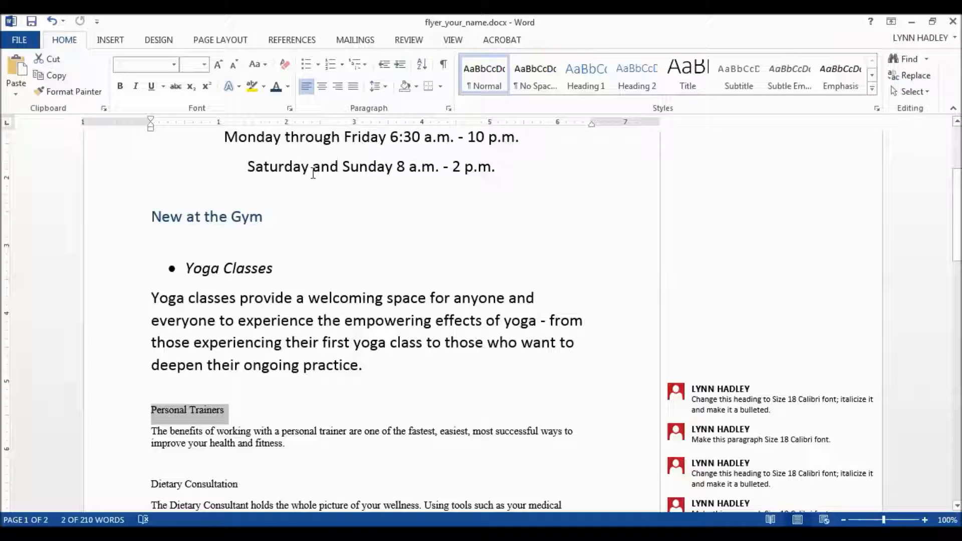
pyautogui.click(204, 64)
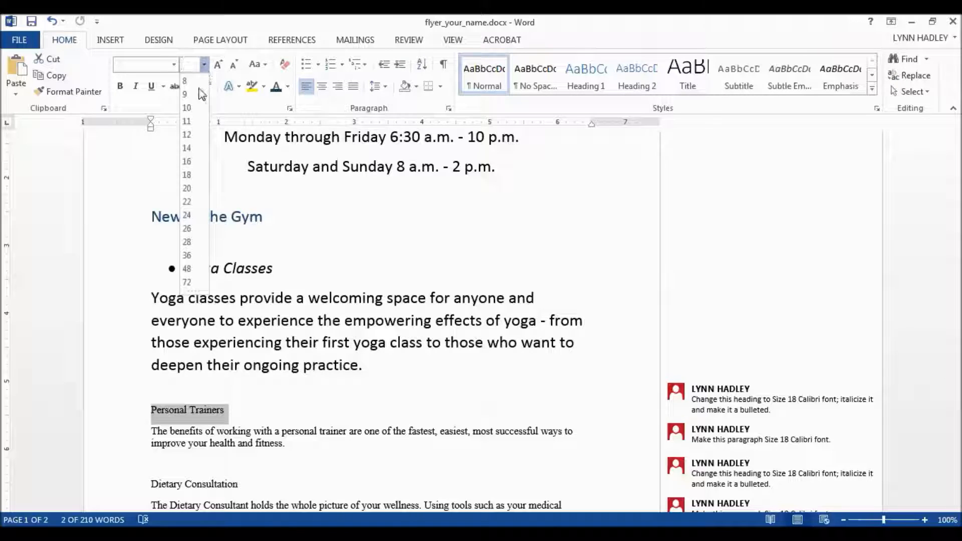
pyautogui.click(187, 174)
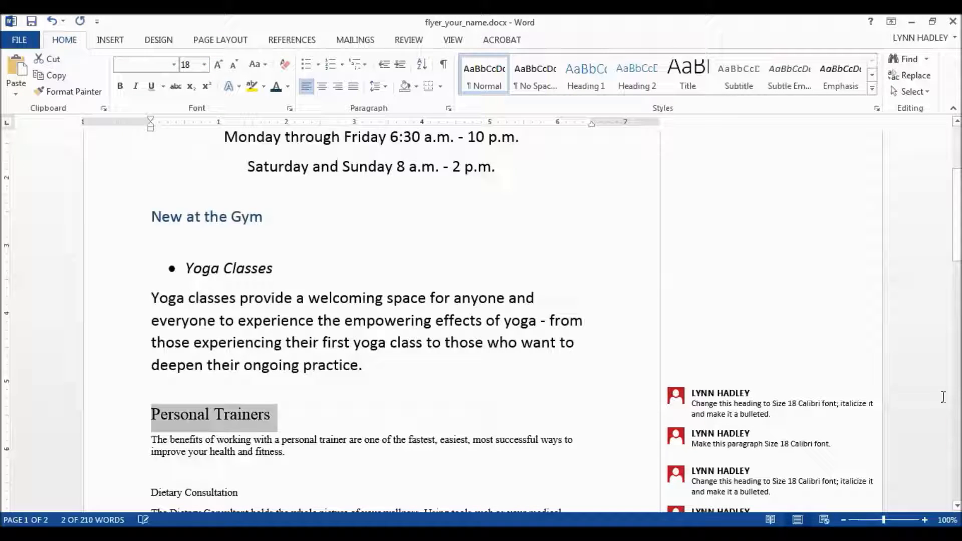
pyautogui.click(175, 66)
pyautogui.click(162, 115)
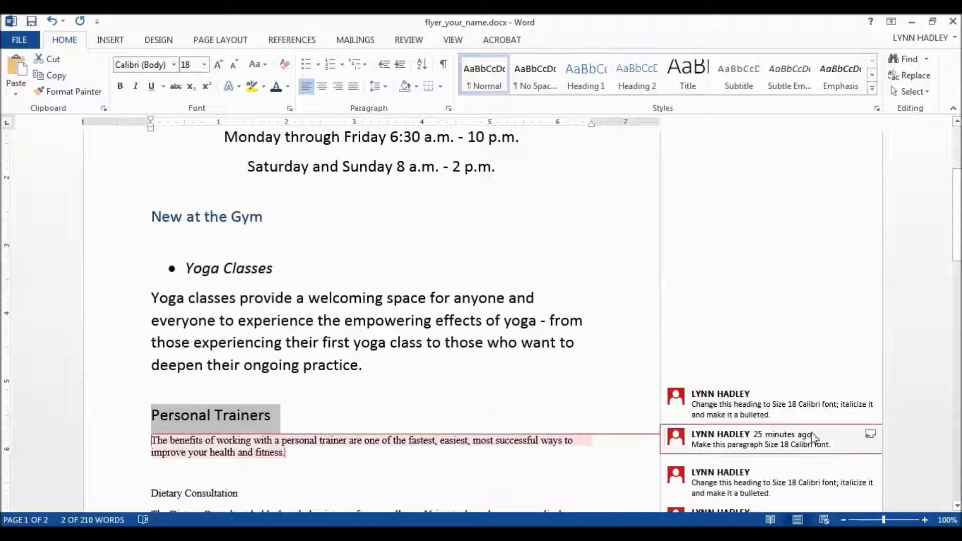
pyautogui.click(136, 87)
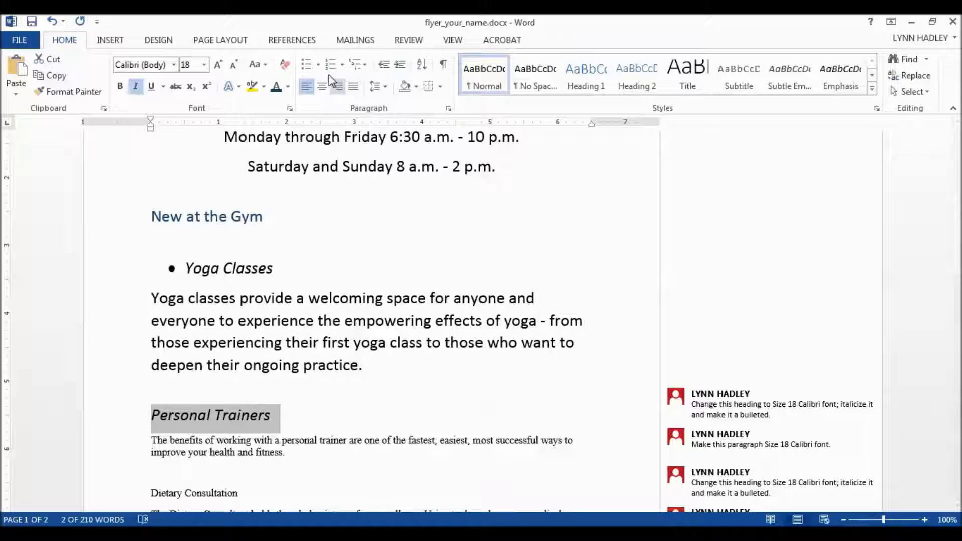
pyautogui.click(311, 65)
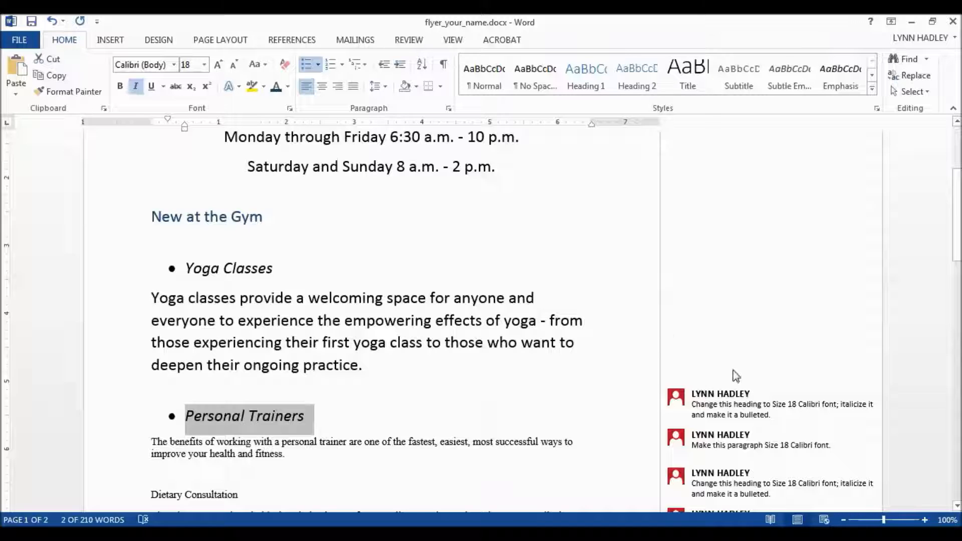
# - Delete the comment attached to the Personal Trainers heading
pyautogui.click(737, 405)
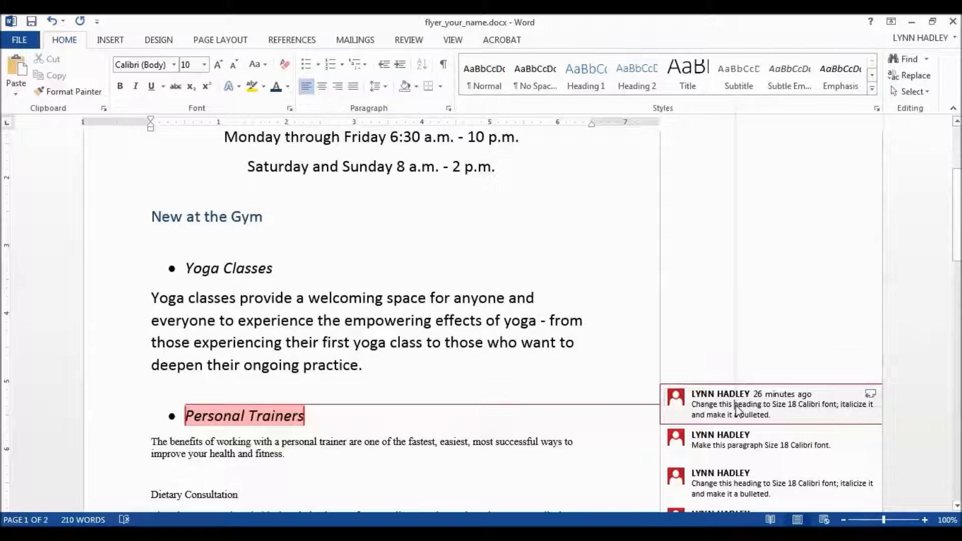
pyautogui.rightClick(736, 404)
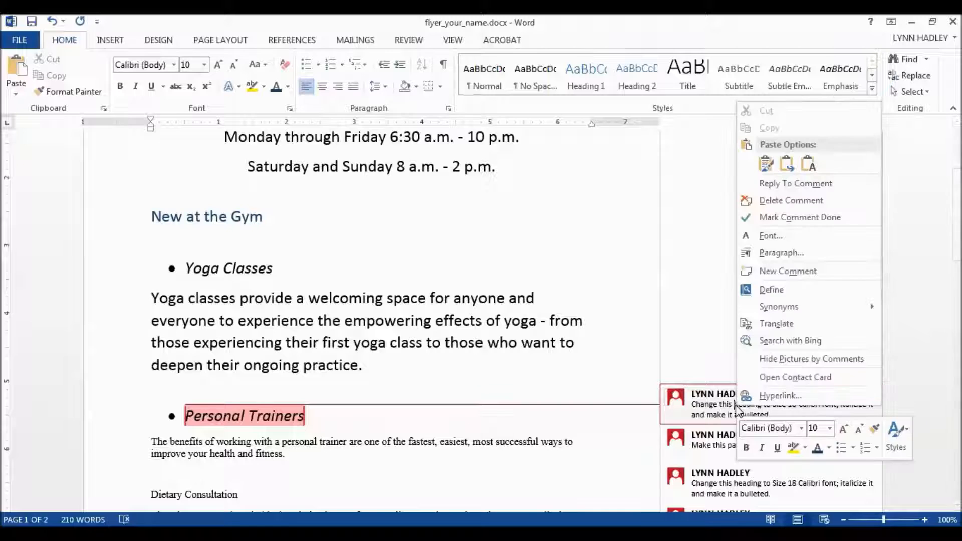
pyautogui.click(779, 203)
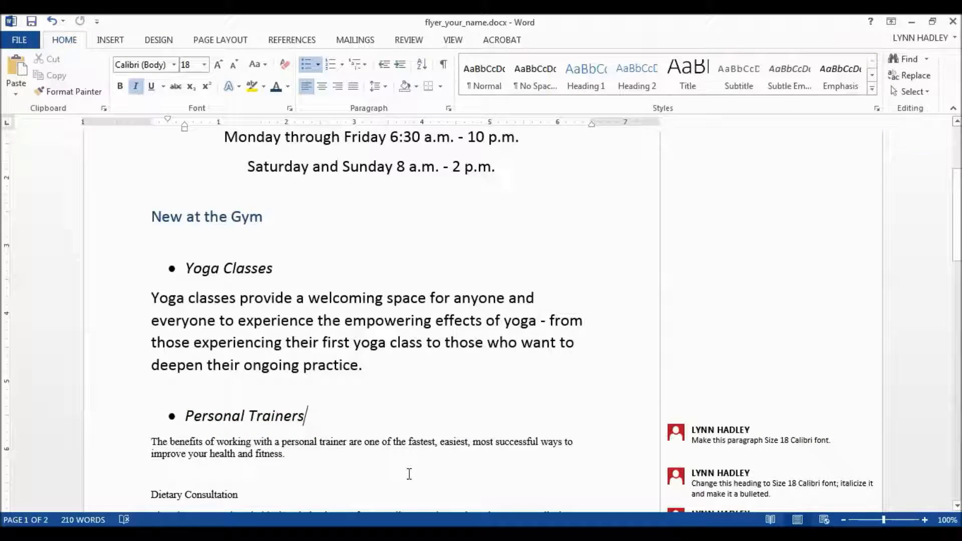
# - Select the whole paragraph under the Personal Trainers heading
pyautogui.scroll(-1, 409, 473)
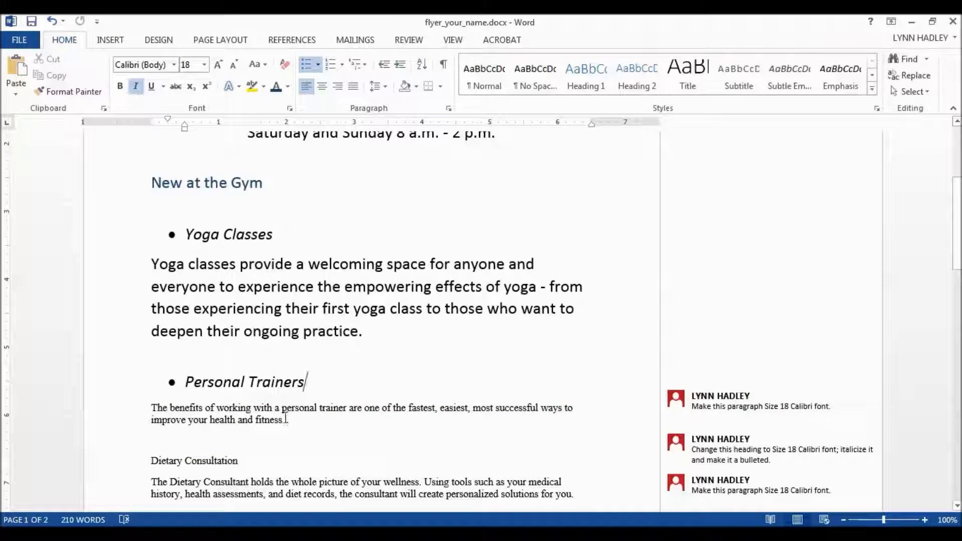
pyautogui.moveTo(286, 419); pyautogui.dragTo(151, 407)
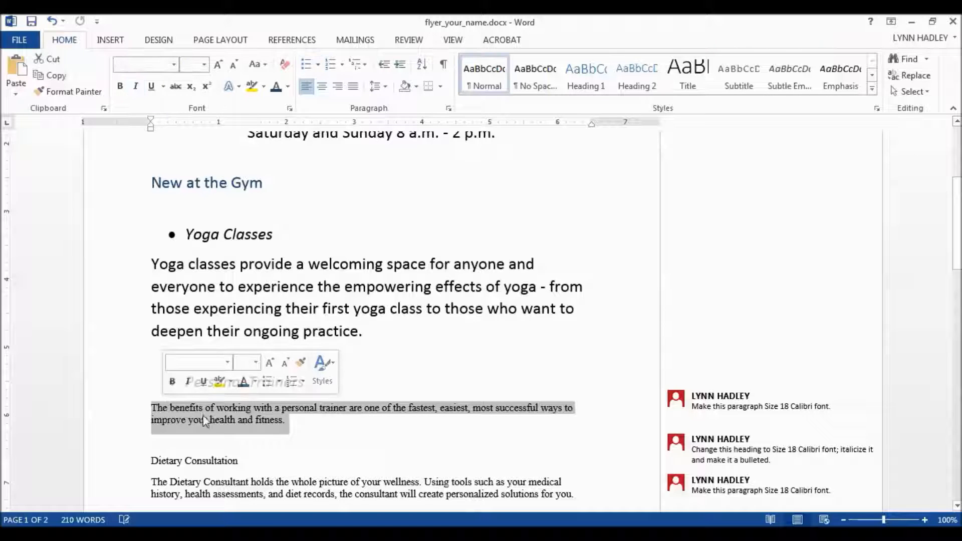
pyautogui.rightClick(218, 414)
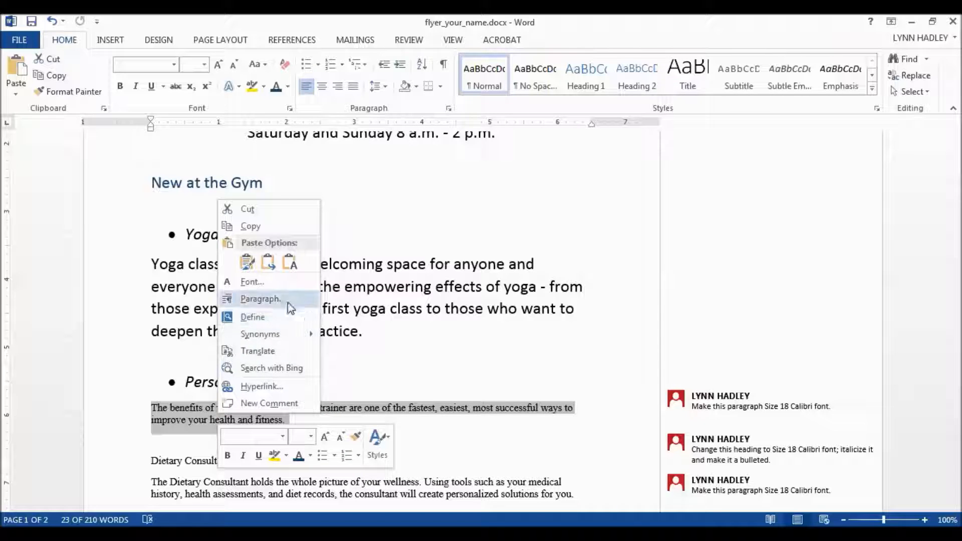
pyautogui.click(277, 283)
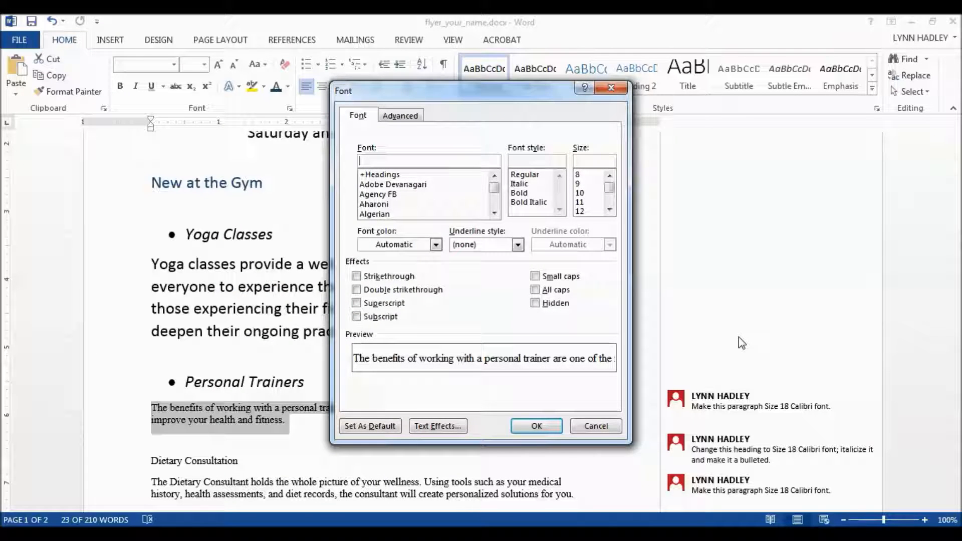
pyautogui.moveTo(494, 188); pyautogui.dragTo(494, 186)
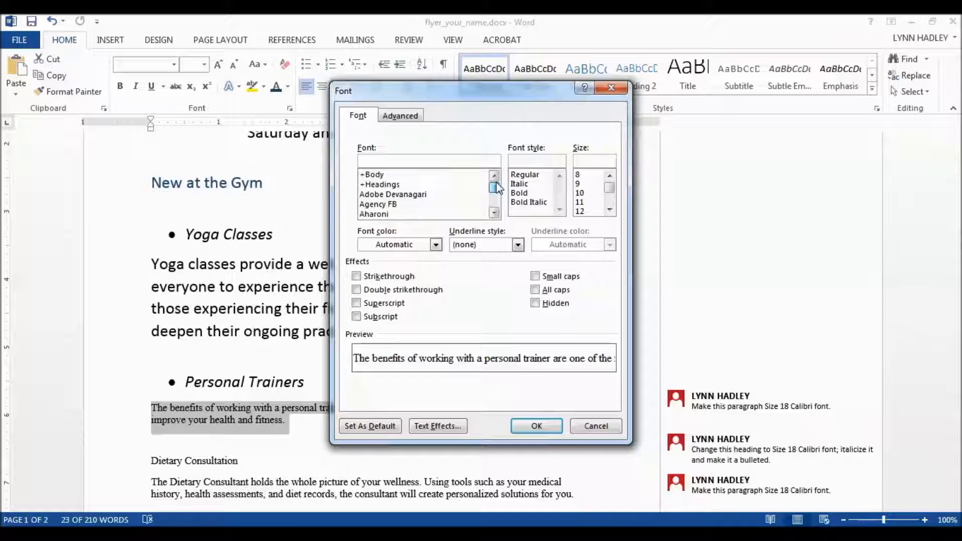
pyautogui.click(611, 87)
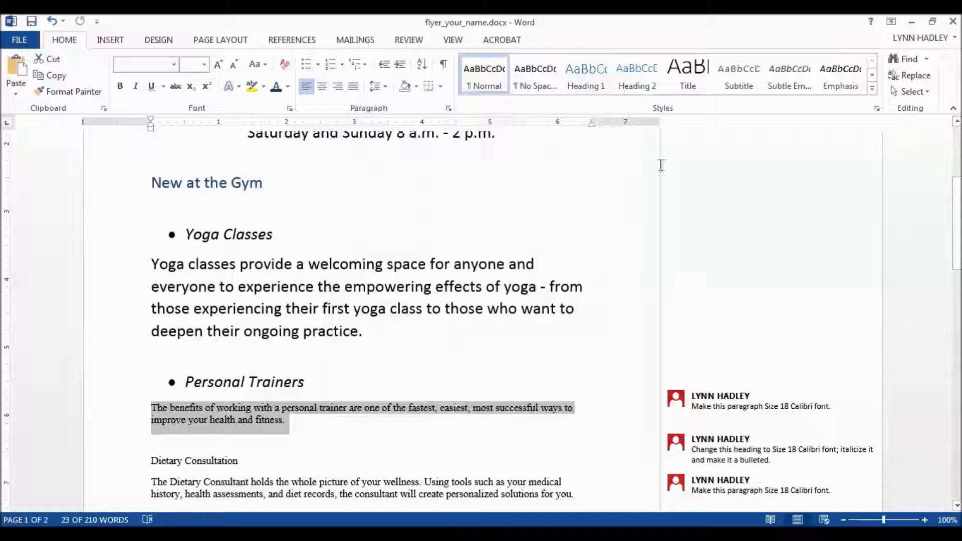
# - Set the selected personal trainer paragraph to Calibri (Body) at size 18
pyautogui.click(174, 64)
pyautogui.click(166, 117)
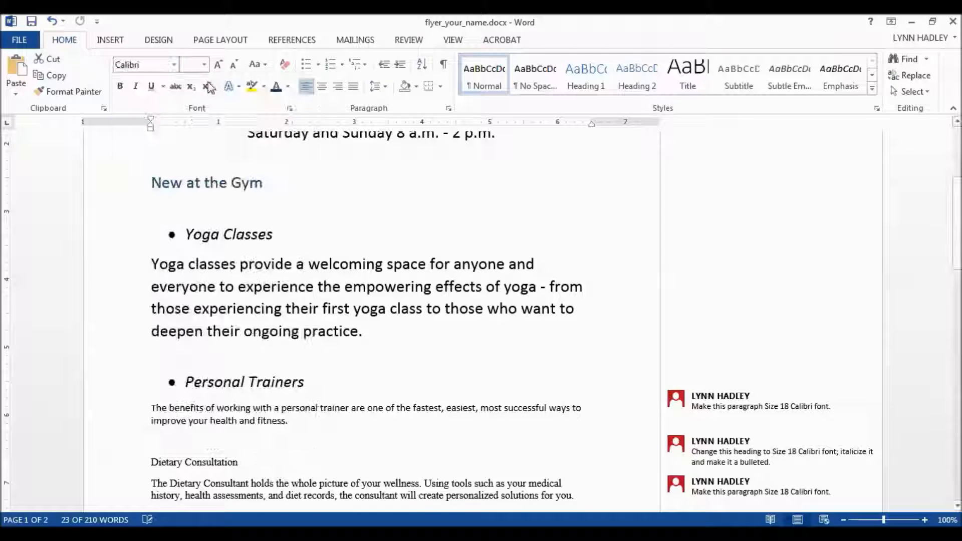
pyautogui.click(205, 64)
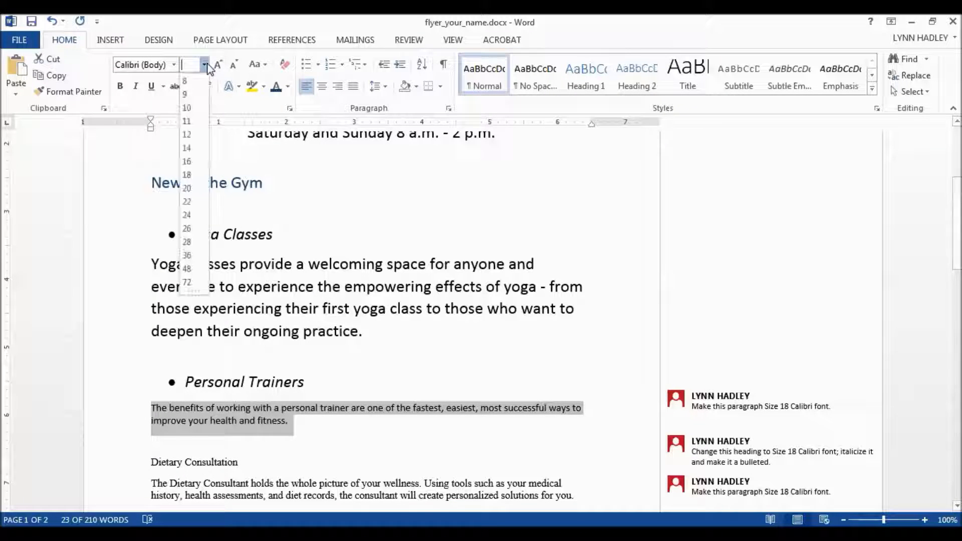
pyautogui.click(186, 174)
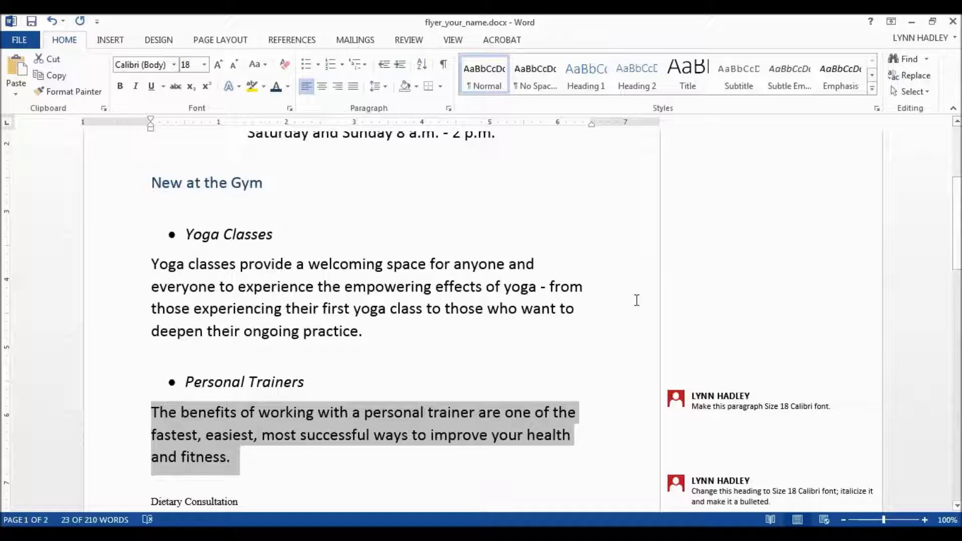
# - Delete the comment attached to the personal trainer paragraph
pyautogui.click(721, 398)
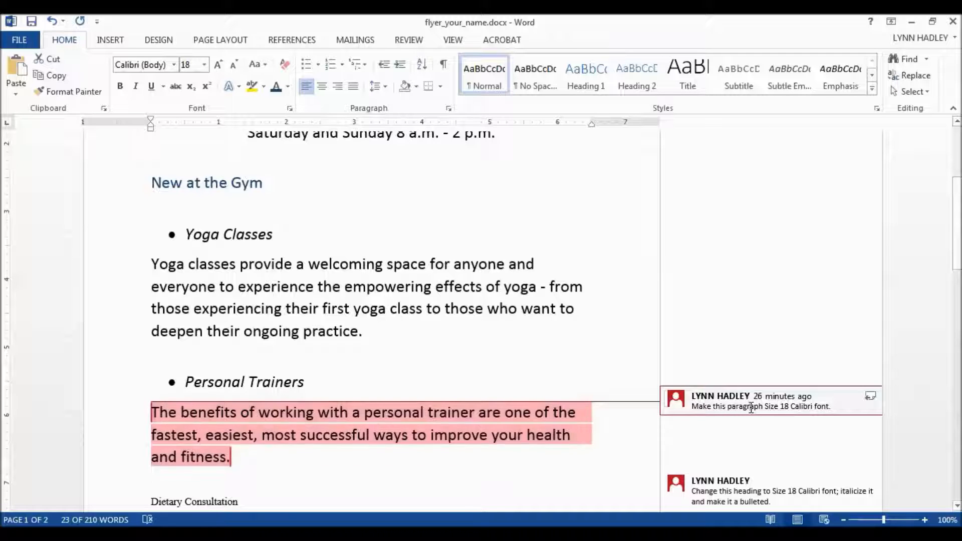
pyautogui.rightClick(750, 408)
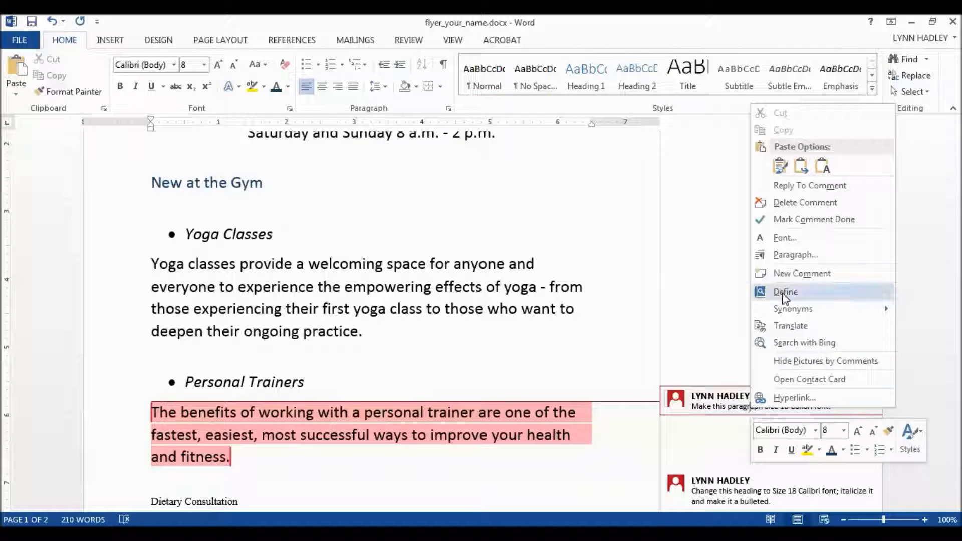
pyautogui.click(793, 209)
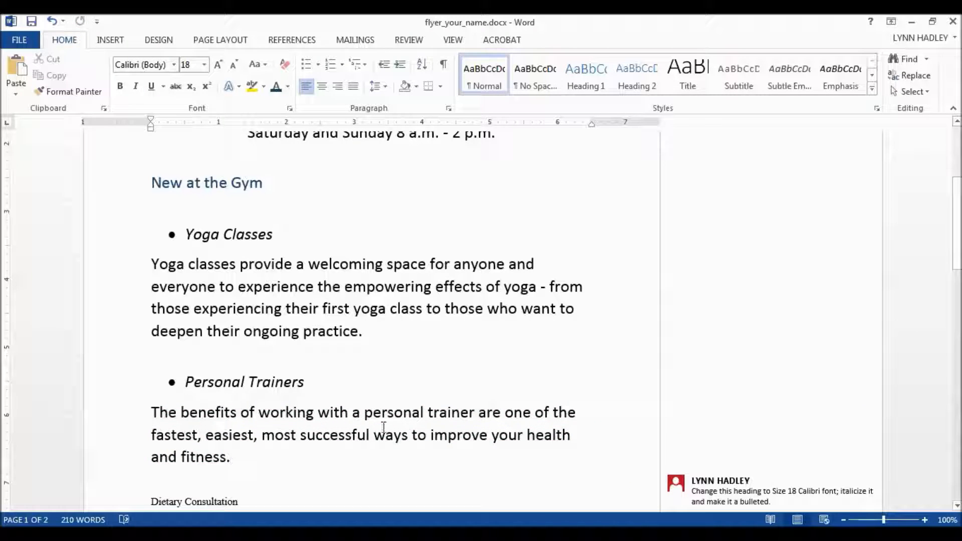
# - Format the Dietary Consultation heading as size 18 Calibri (Body), italicize it and make it a bulleted item
pyautogui.scroll(-2, 384, 426)
pyautogui.scroll(-2, 384, 427)
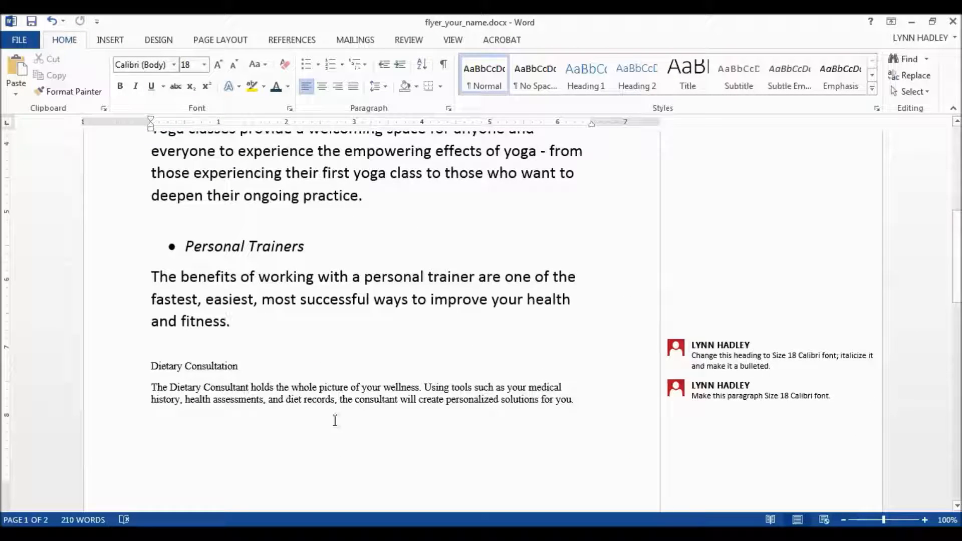
pyautogui.moveTo(243, 364); pyautogui.dragTo(151, 366)
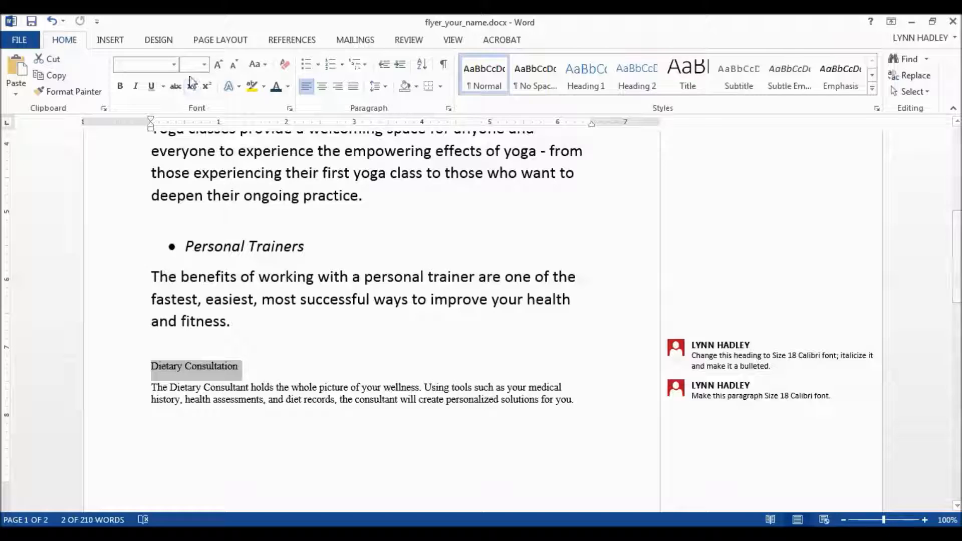
pyautogui.click(204, 65)
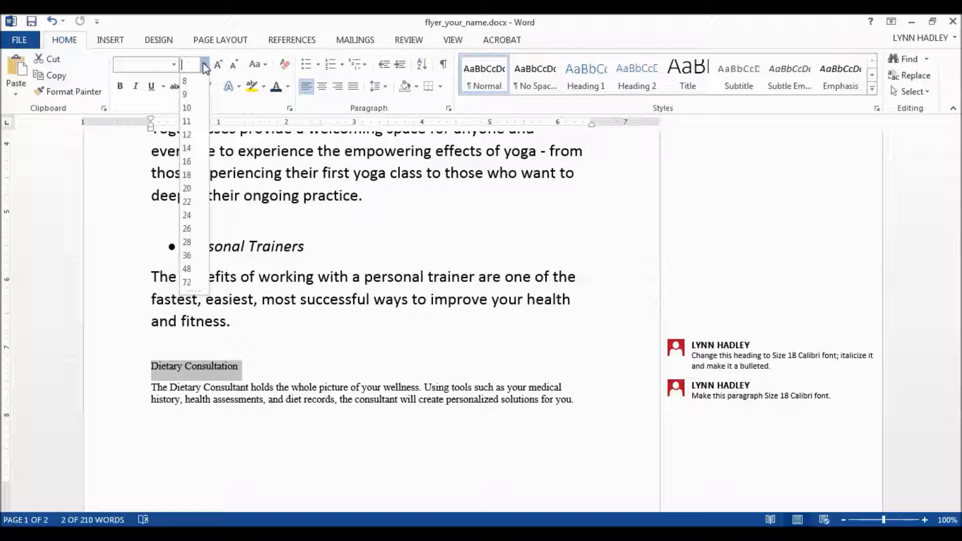
pyautogui.click(186, 175)
pyautogui.click(174, 65)
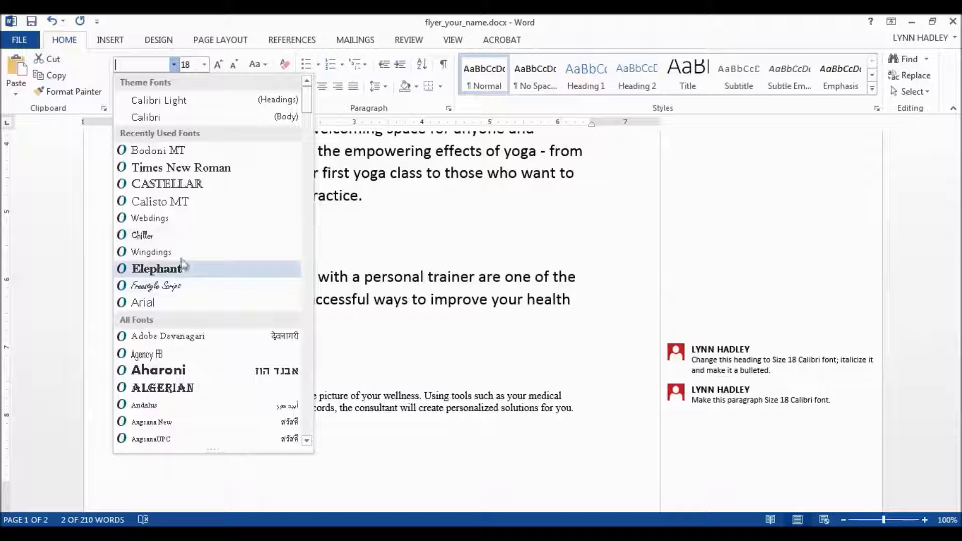
pyautogui.click(172, 119)
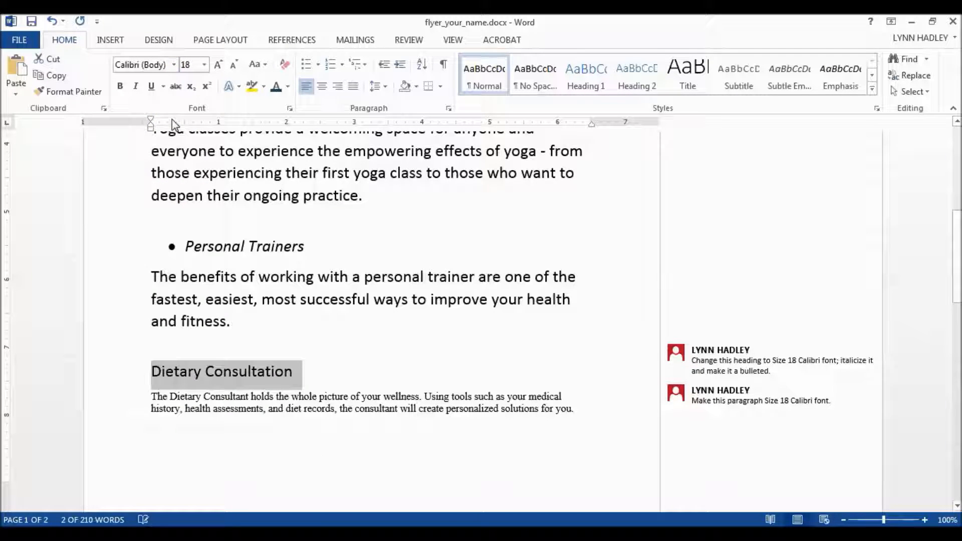
pyautogui.click(136, 88)
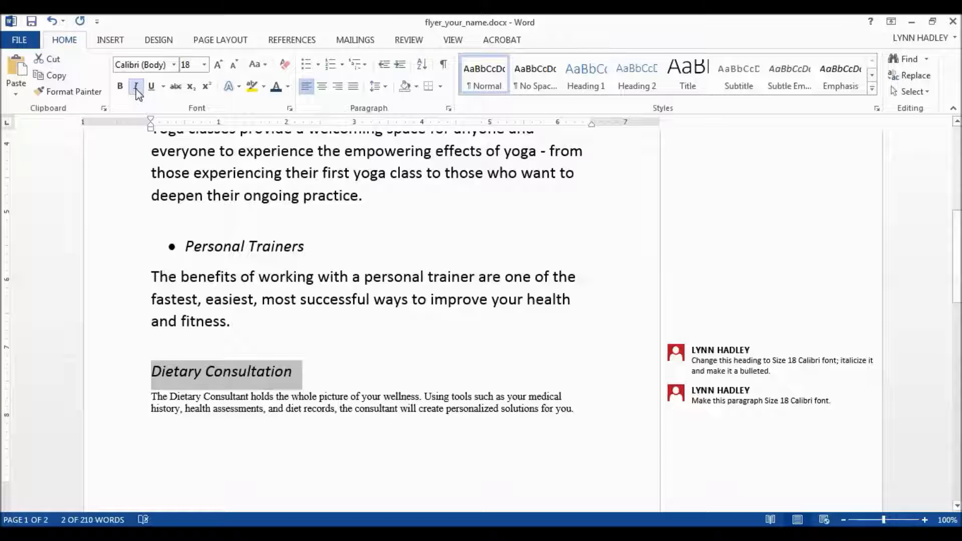
pyautogui.click(307, 64)
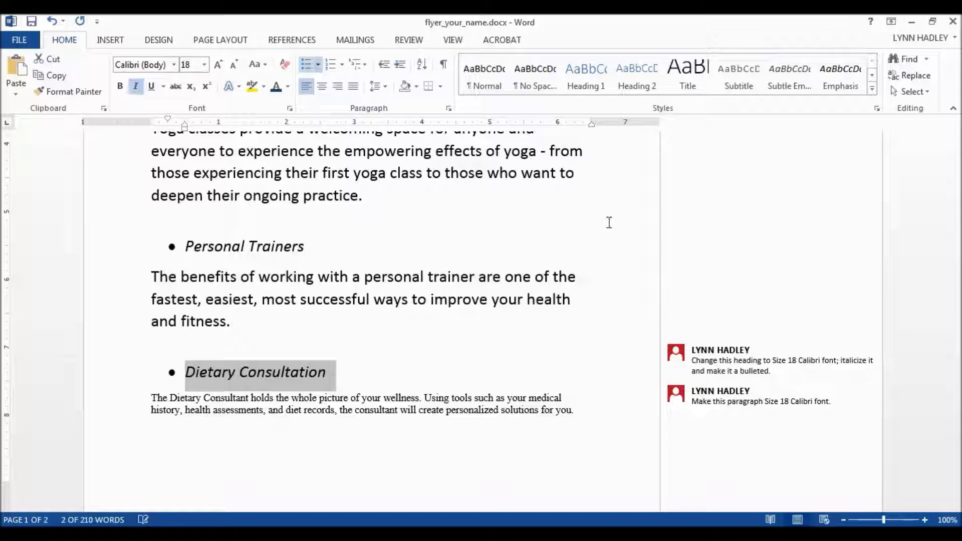
# - Delete the comment attached to the Dietary Consultation heading
pyautogui.click(778, 372)
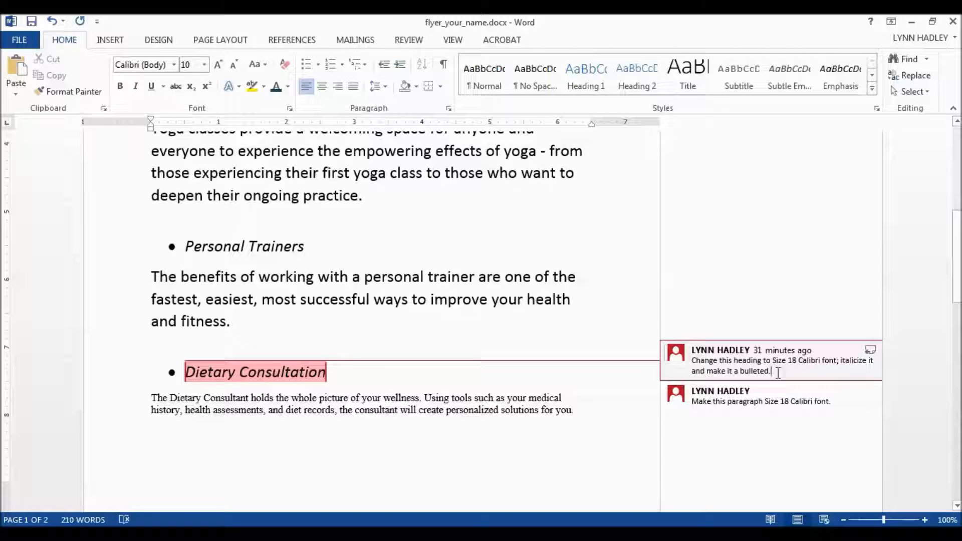
pyautogui.rightClick(736, 363)
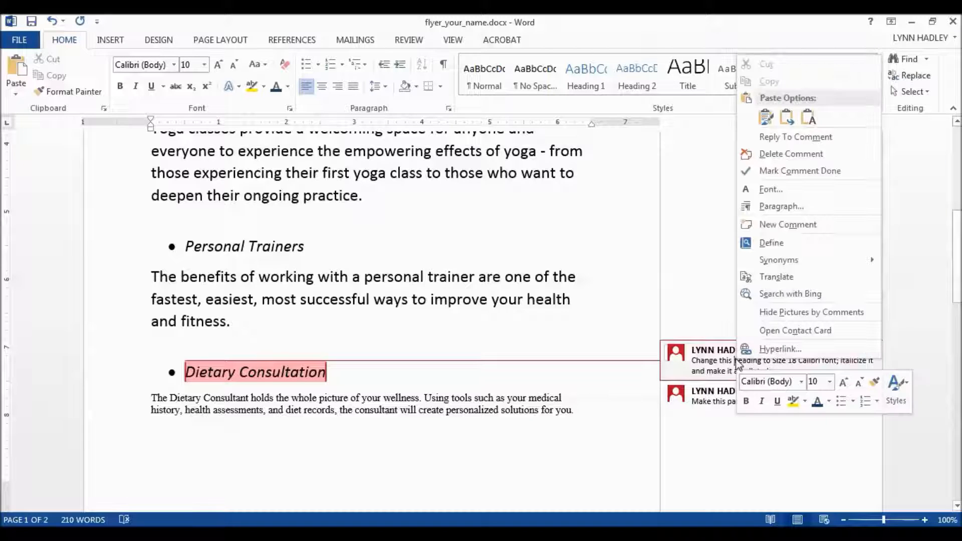
pyautogui.click(790, 157)
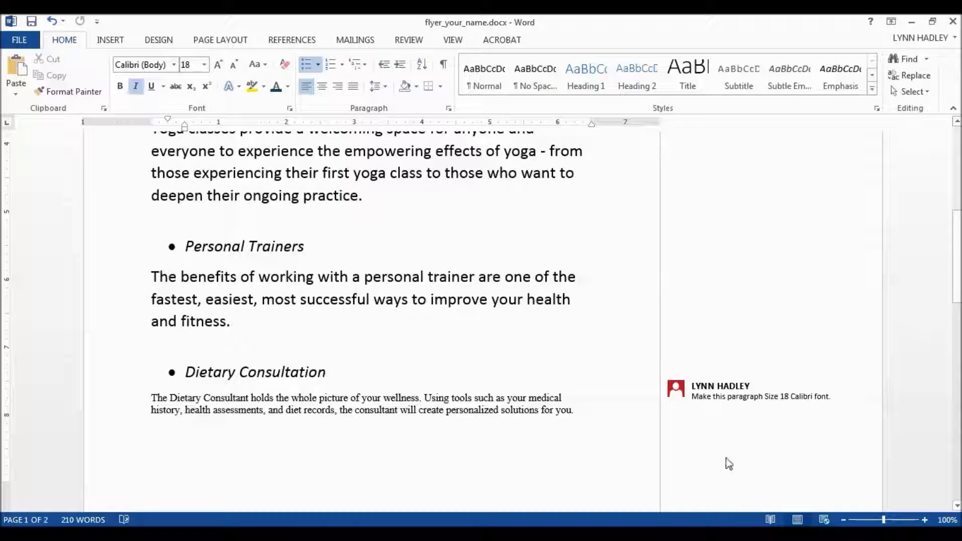
# - Try to set the Dietary Consultant paragraph to size 18 Calibri (Body) by activating its comment and changing the font settings
pyautogui.click(743, 396)
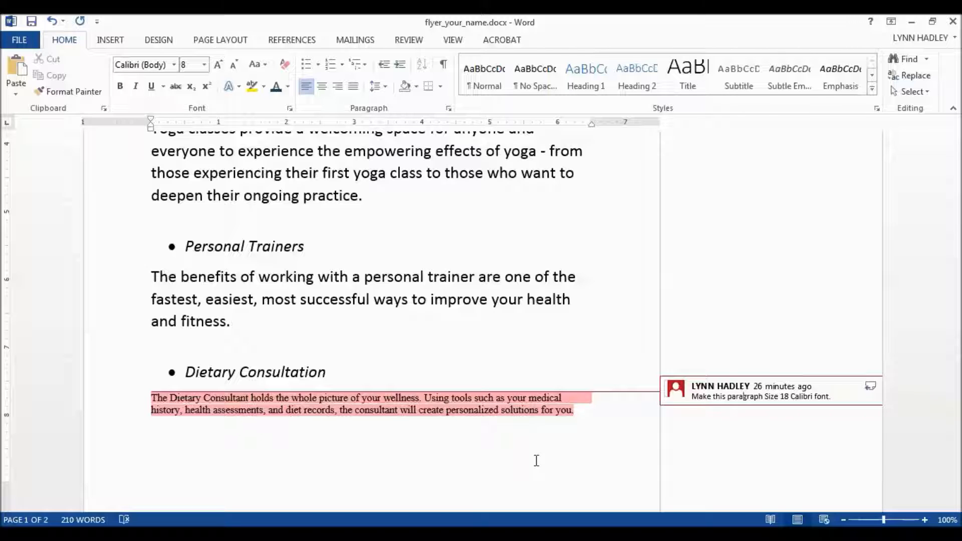
pyautogui.click(205, 65)
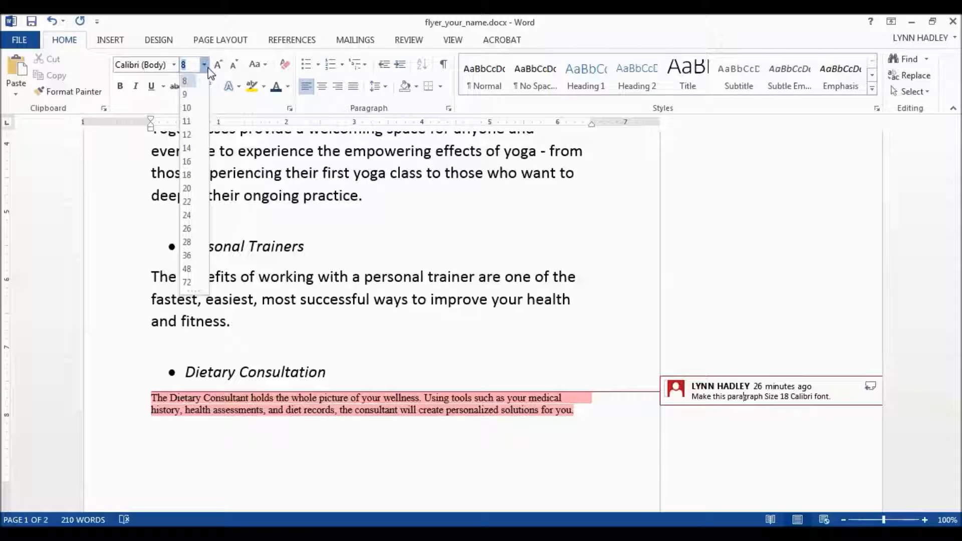
pyautogui.click(188, 175)
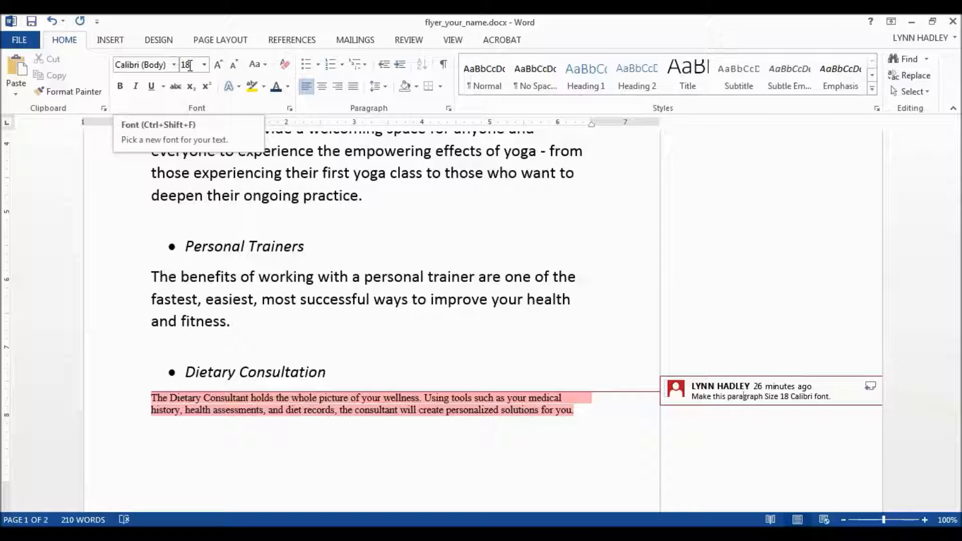
pyautogui.click(173, 65)
pyautogui.click(154, 116)
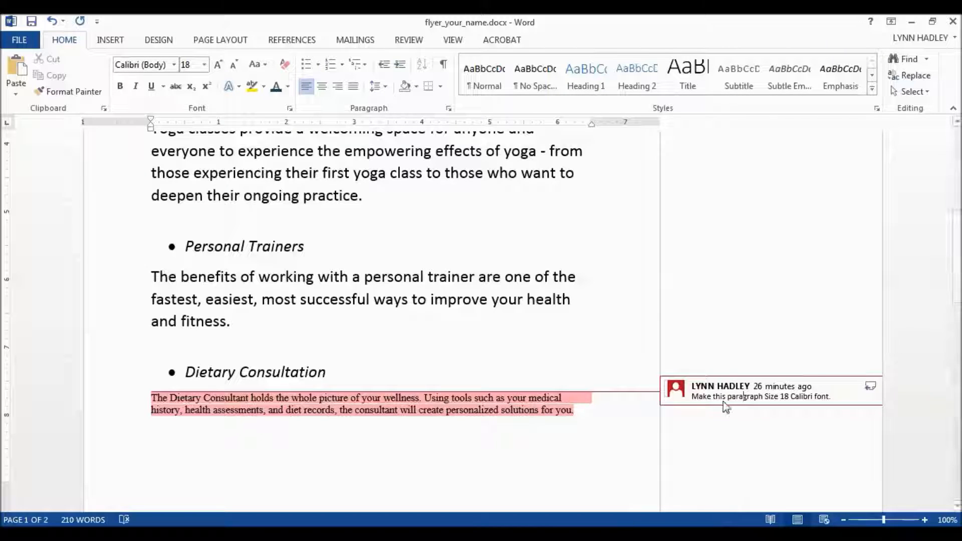
# - Delete the comment on the Dietary Consultant paragraph and set that paragraph to Calibri (Body) at size 18
pyautogui.rightClick(719, 399)
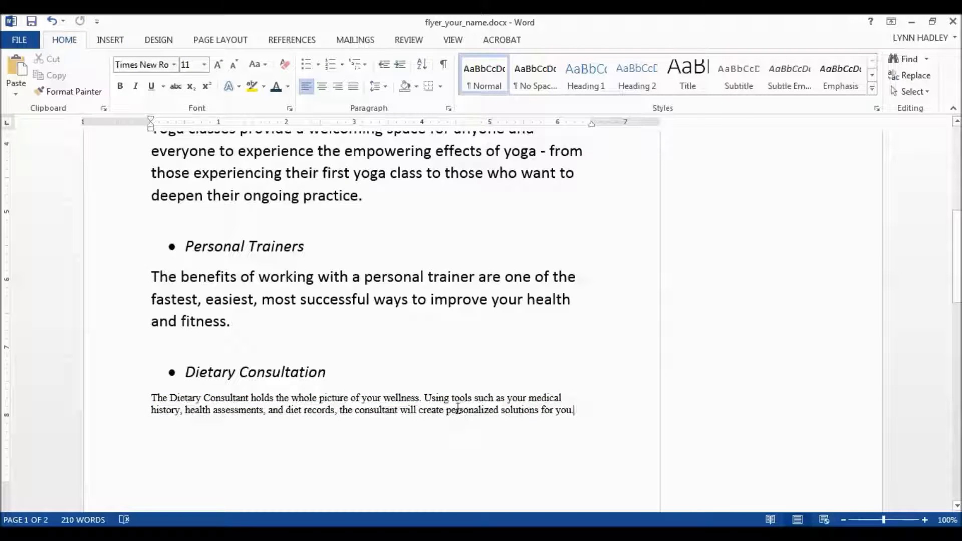
pyautogui.moveTo(574, 416); pyautogui.dragTo(151, 399)
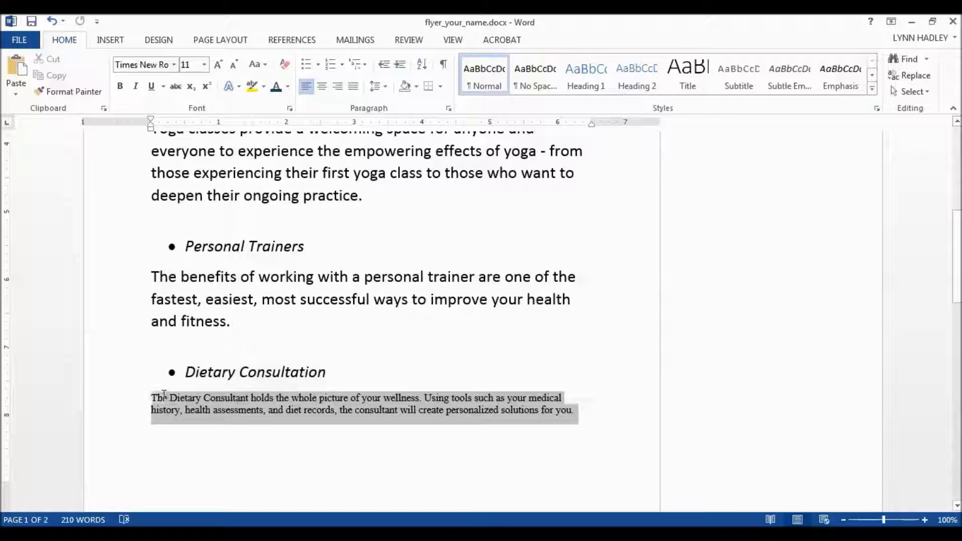
pyautogui.click(204, 65)
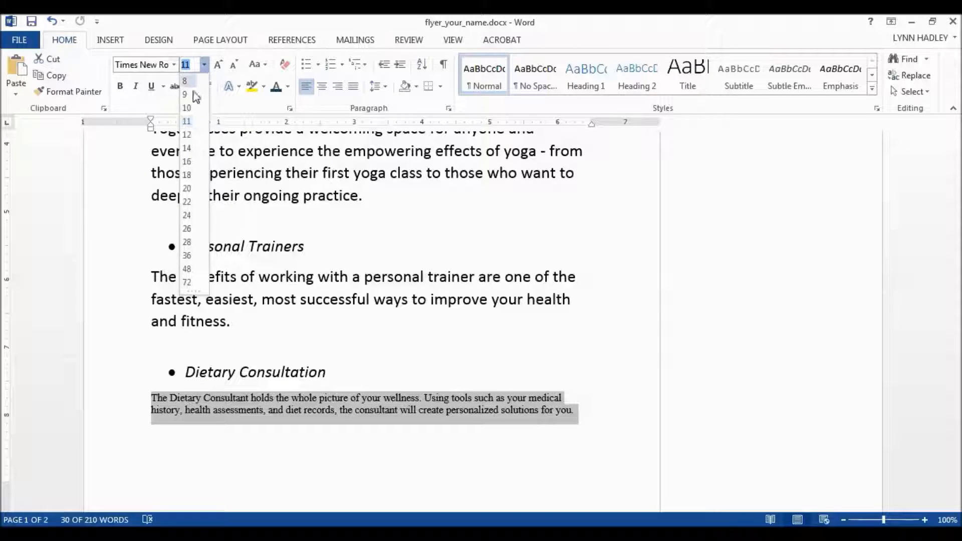
pyautogui.click(188, 175)
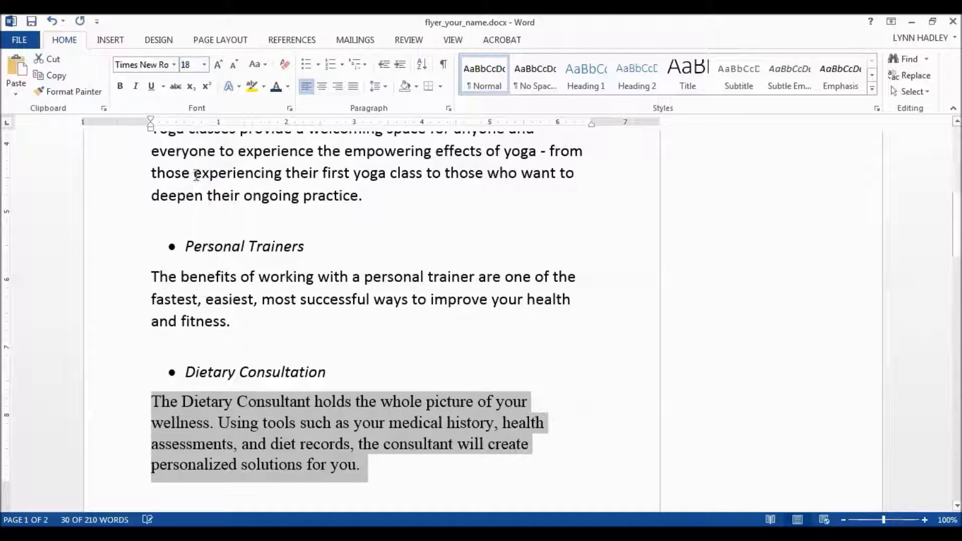
pyautogui.click(174, 64)
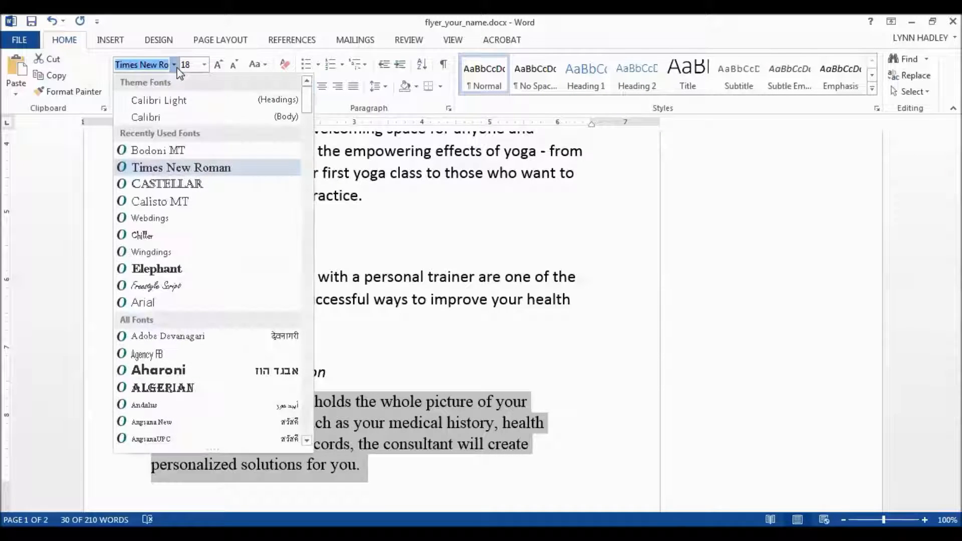
pyautogui.click(158, 116)
pyautogui.click(565, 358)
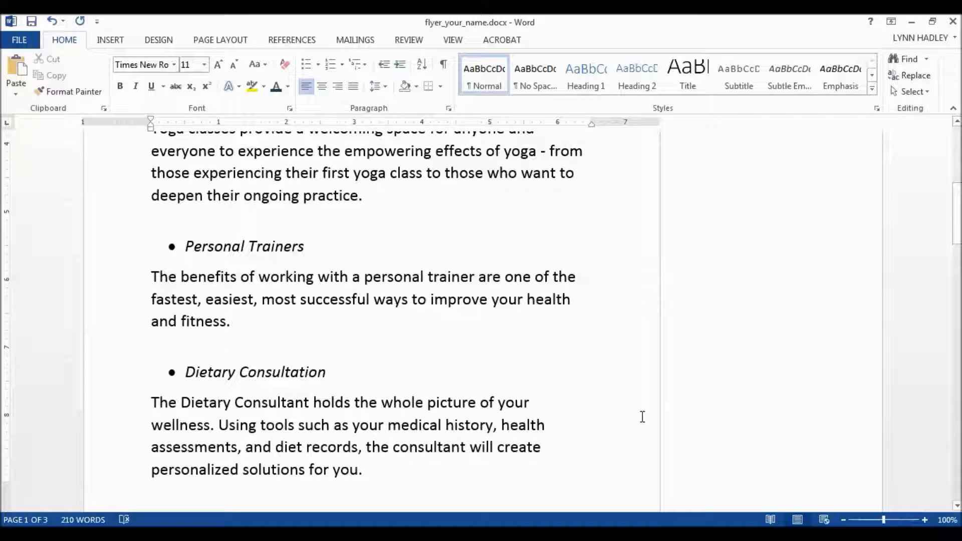
# - Review the flyer's first page and compare it with the Figure 1 and Figure 2 layouts in Semester Project Part 1 Flyer.docx
pyautogui.scroll(9, 636, 431)
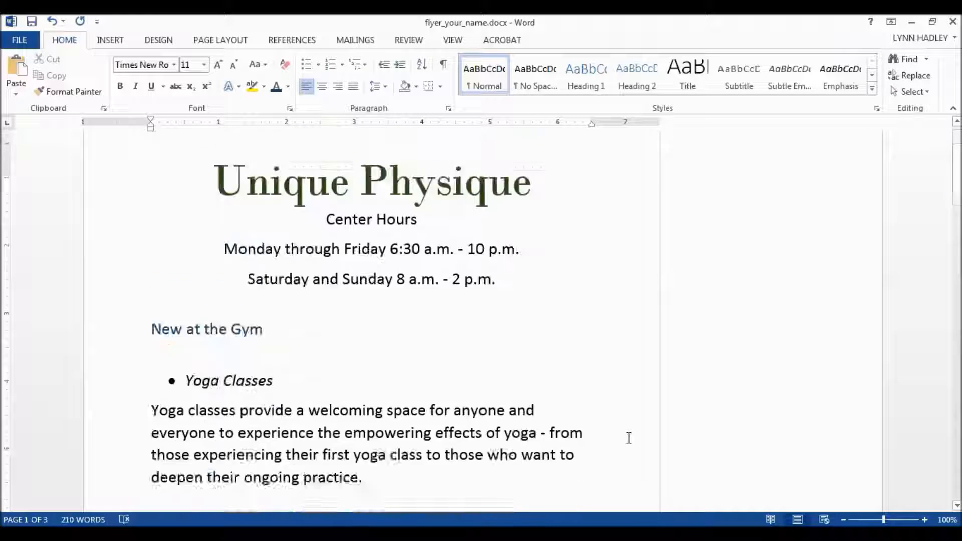
pyautogui.scroll(-3, 620, 437)
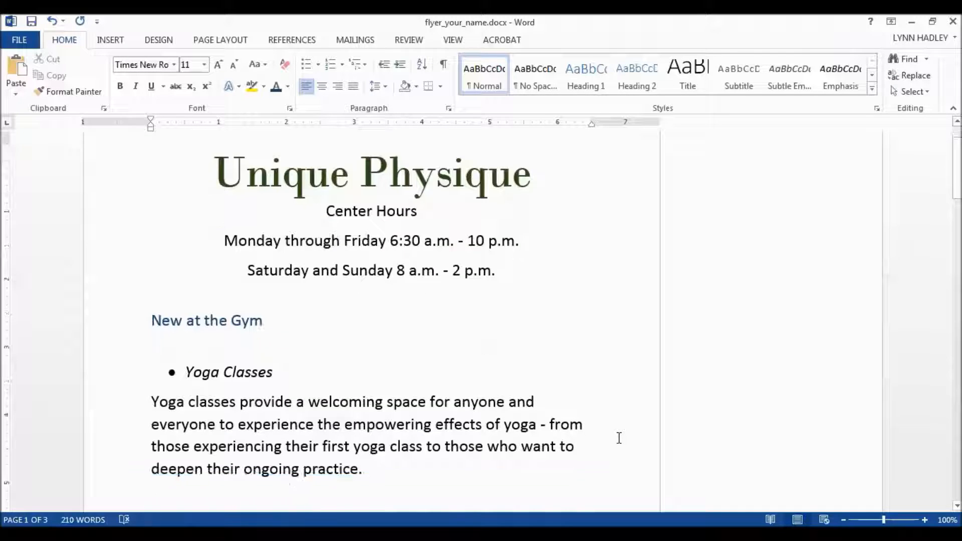
pyautogui.scroll(-10, 619, 437)
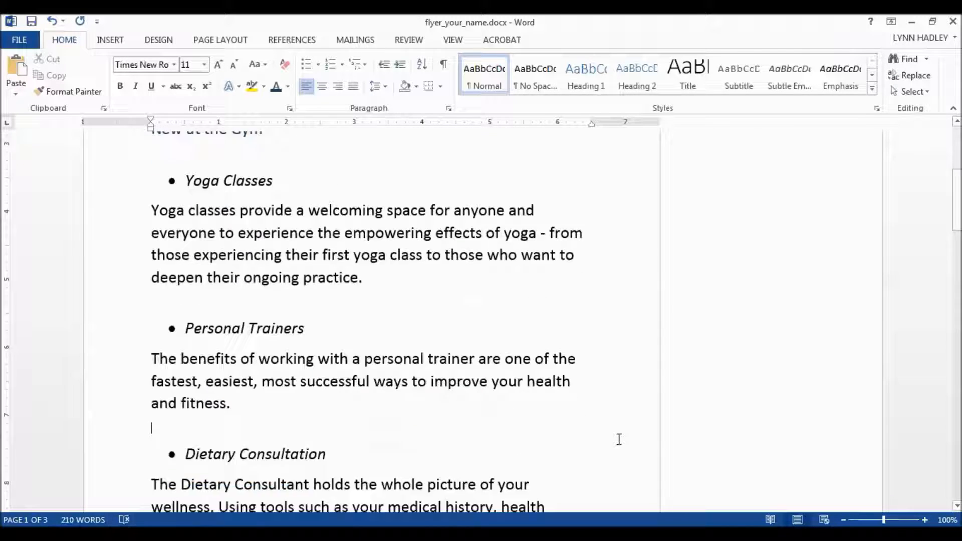
pyautogui.scroll(-3, 619, 439)
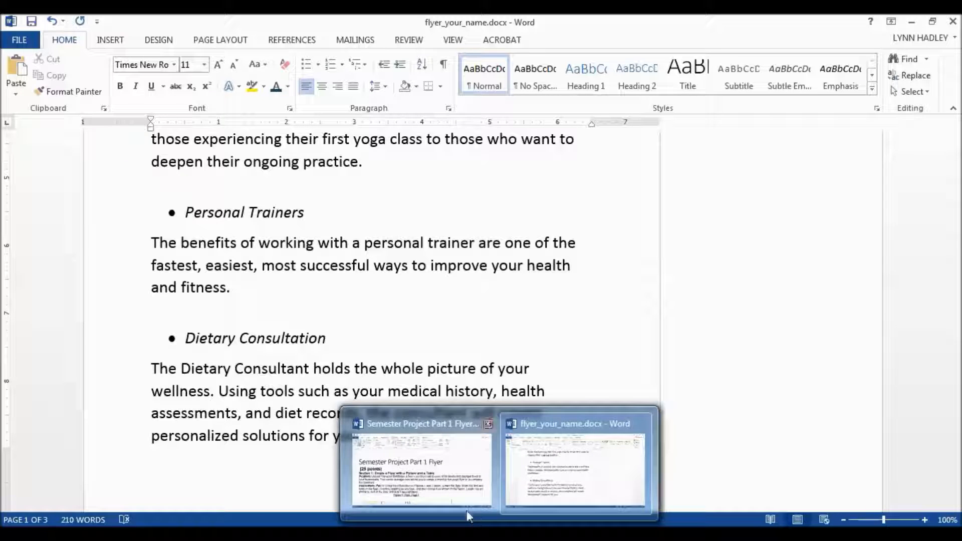
pyautogui.click(466, 510)
pyautogui.scroll(-13, 625, 359)
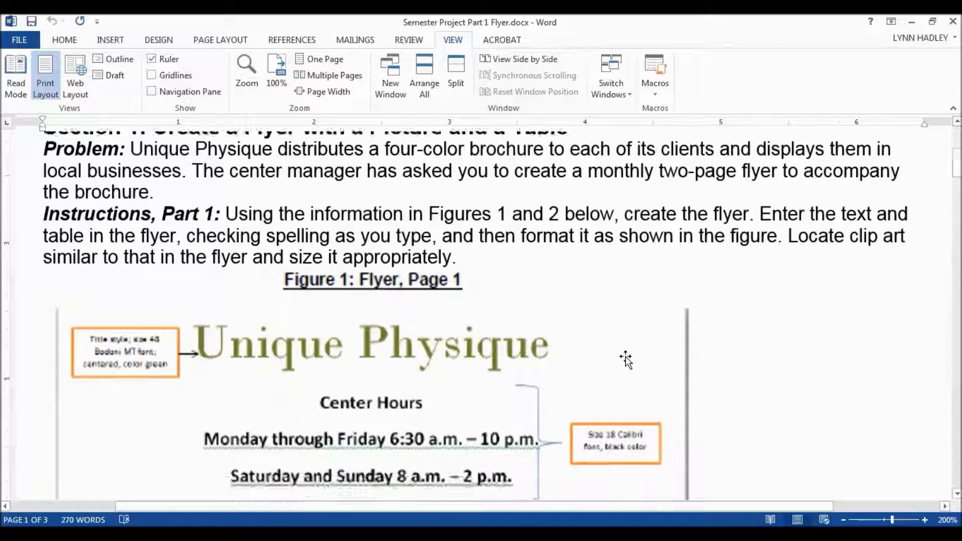
pyautogui.scroll(-9, 626, 359)
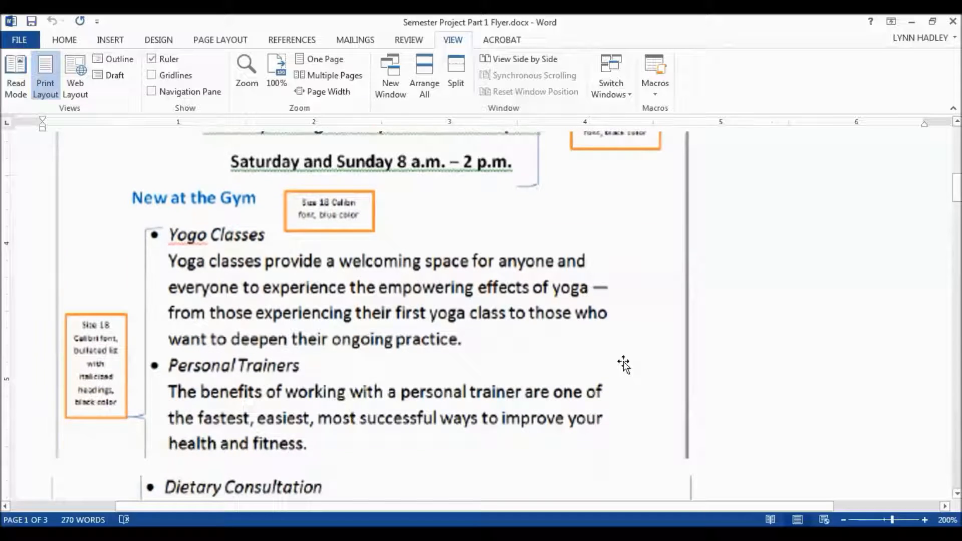
pyautogui.scroll(-6, 624, 367)
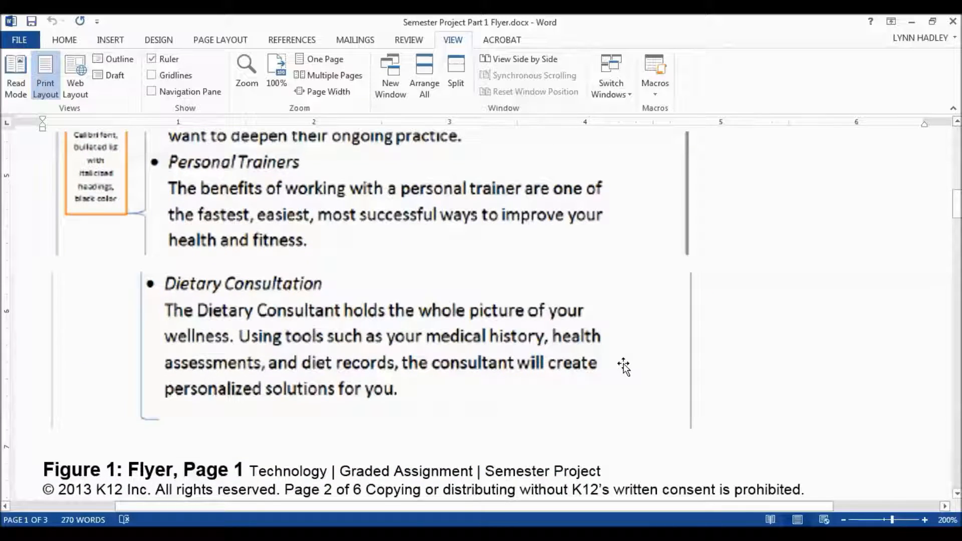
pyautogui.scroll(9, 623, 367)
pyautogui.scroll(-6, 624, 367)
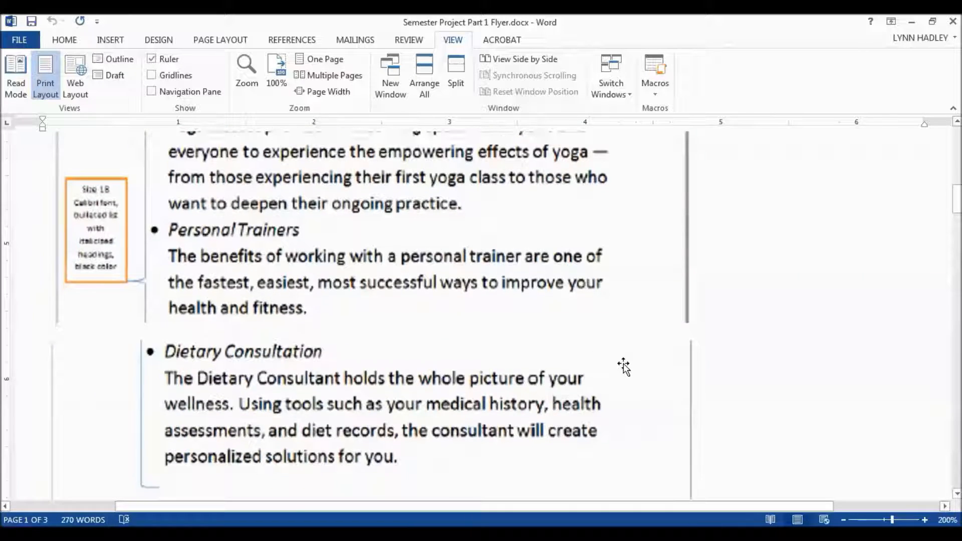
pyautogui.scroll(8, 624, 367)
pyautogui.scroll(1, 624, 367)
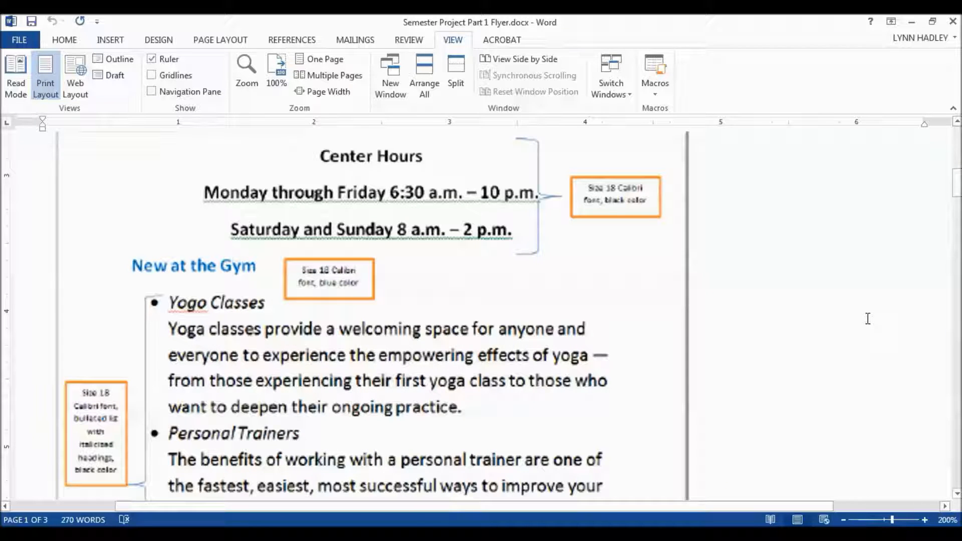
pyautogui.scroll(-15, 868, 318)
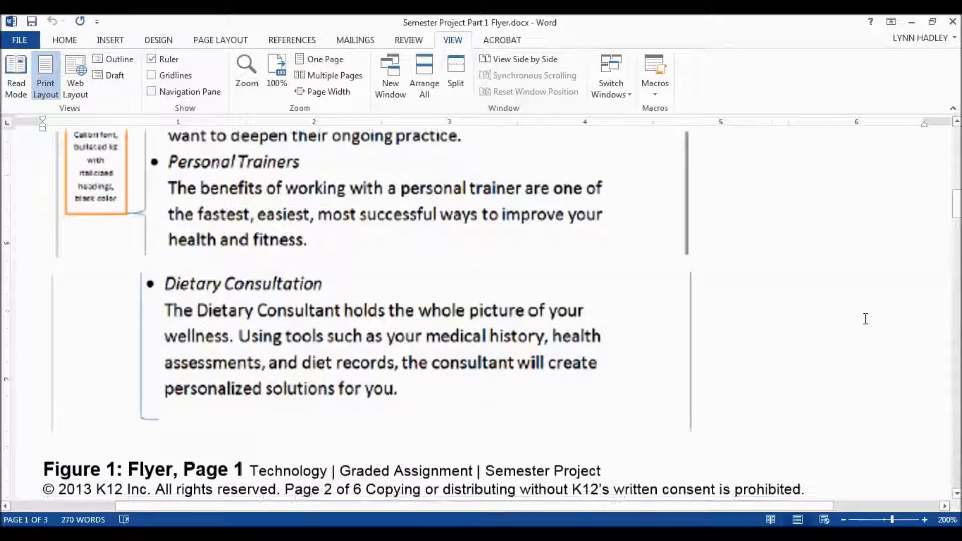
pyautogui.scroll(-20, 865, 321)
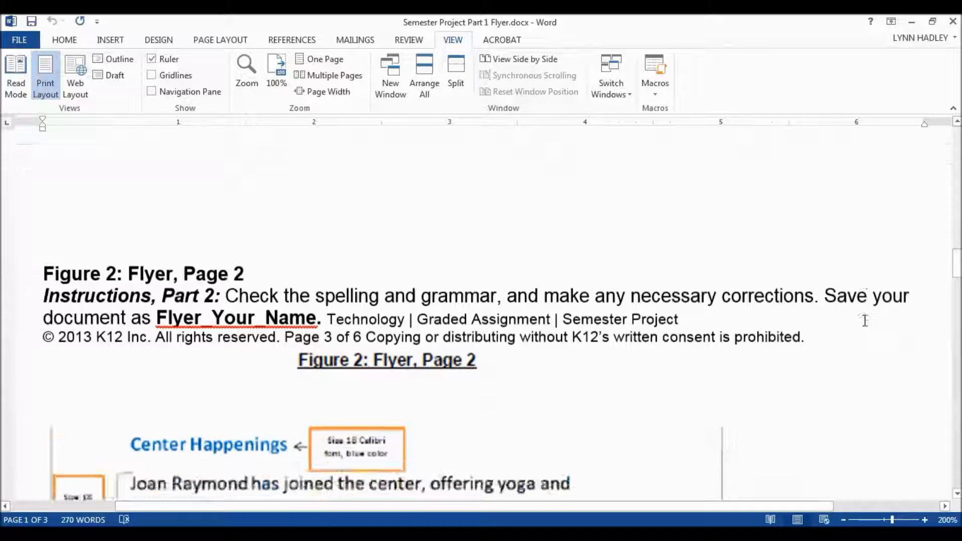
pyautogui.scroll(-2, 865, 320)
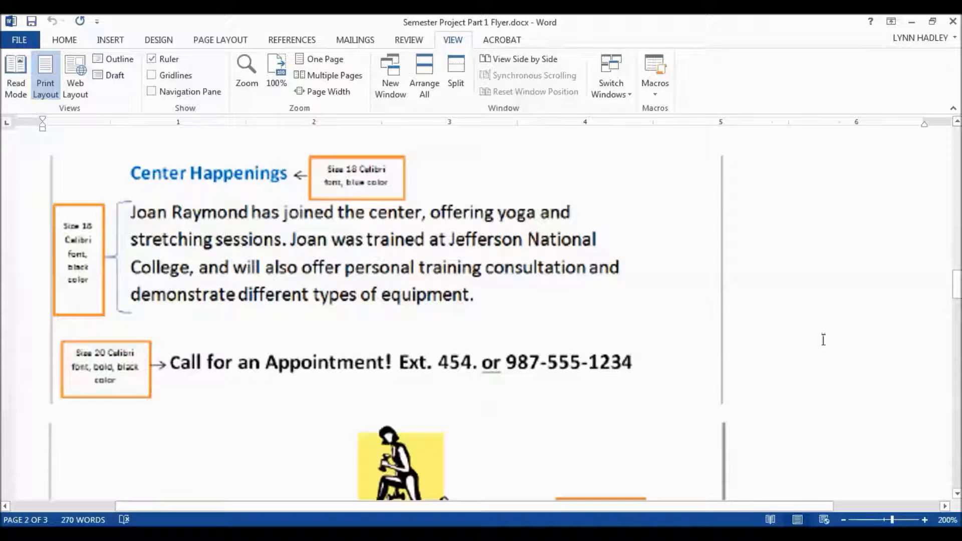
# - Switch back to flyer_your_name.docx and remove the extra blank space before Center Happenings so it starts page 2
pyautogui.moveTo(535, 520)
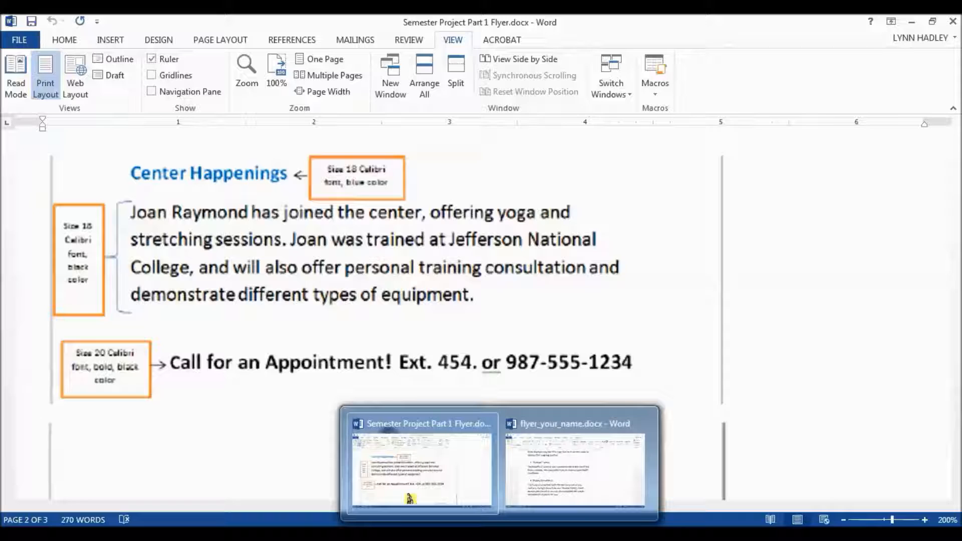
pyautogui.click(542, 493)
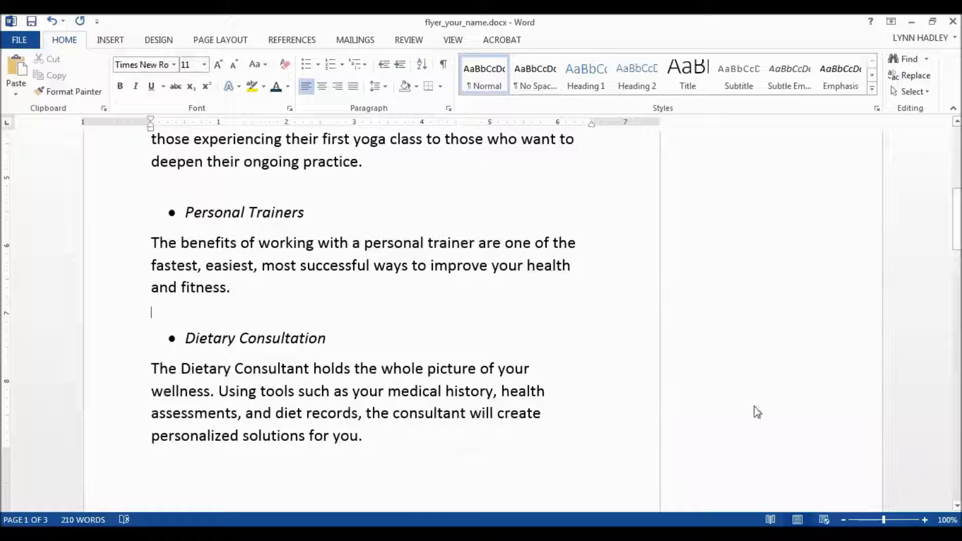
pyautogui.scroll(-5, 753, 406)
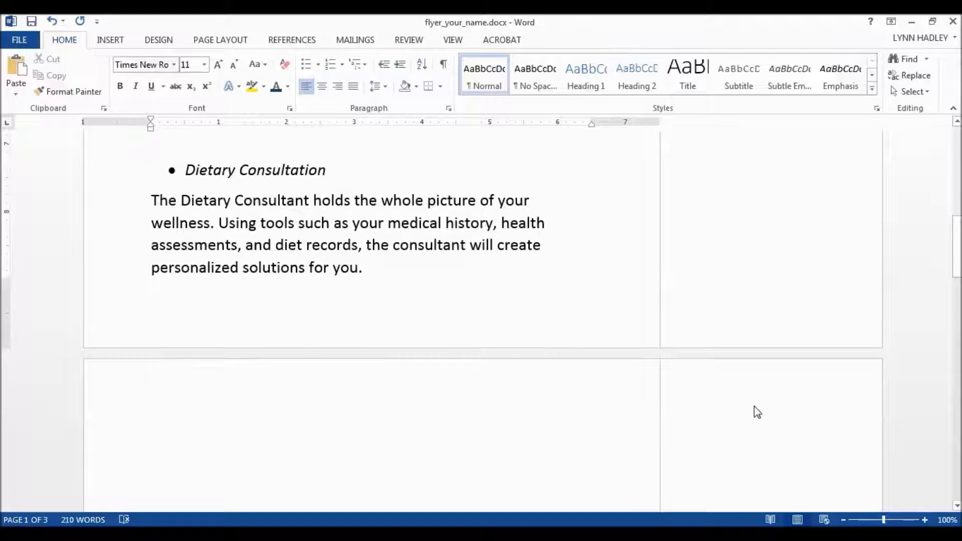
pyautogui.scroll(-2, 753, 406)
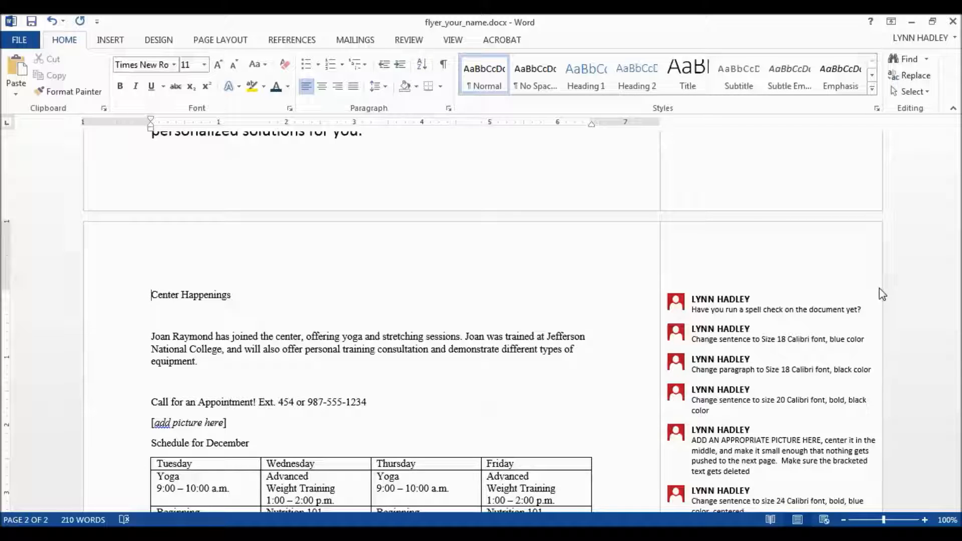
# - Run the spelling and grammar check requested in the comment, changing "add" to "Add" in the bracketed picture placeholder
pyautogui.click(796, 308)
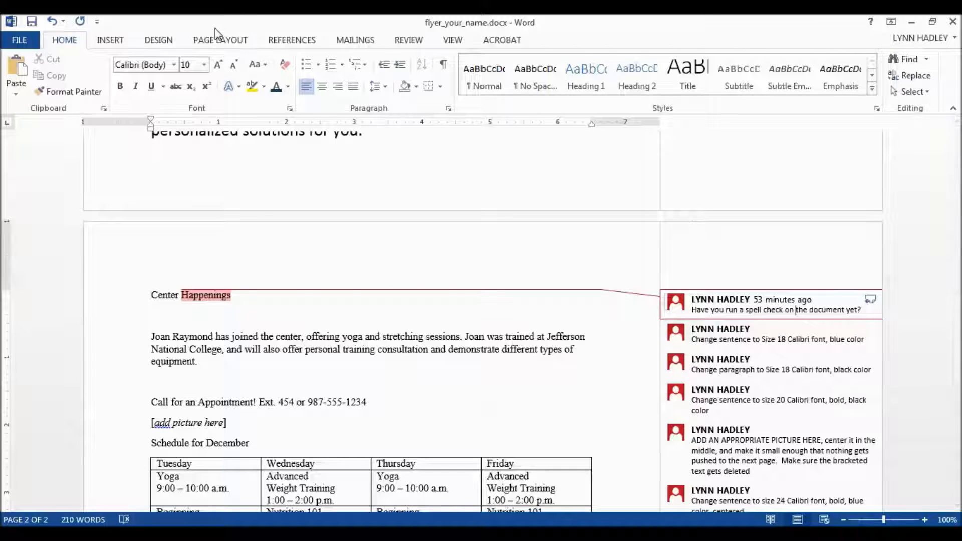
pyautogui.click(419, 45)
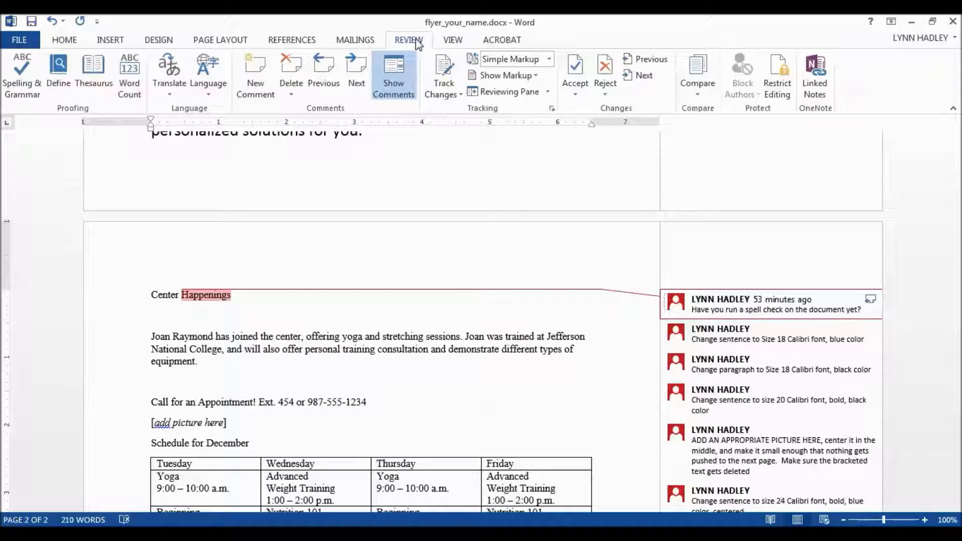
pyautogui.click(15, 86)
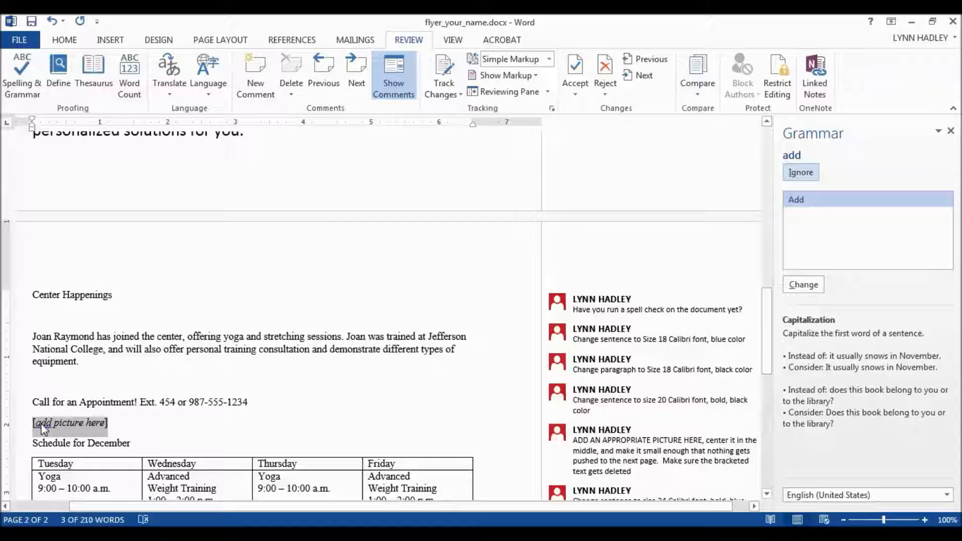
pyautogui.click(796, 200)
pyautogui.click(803, 285)
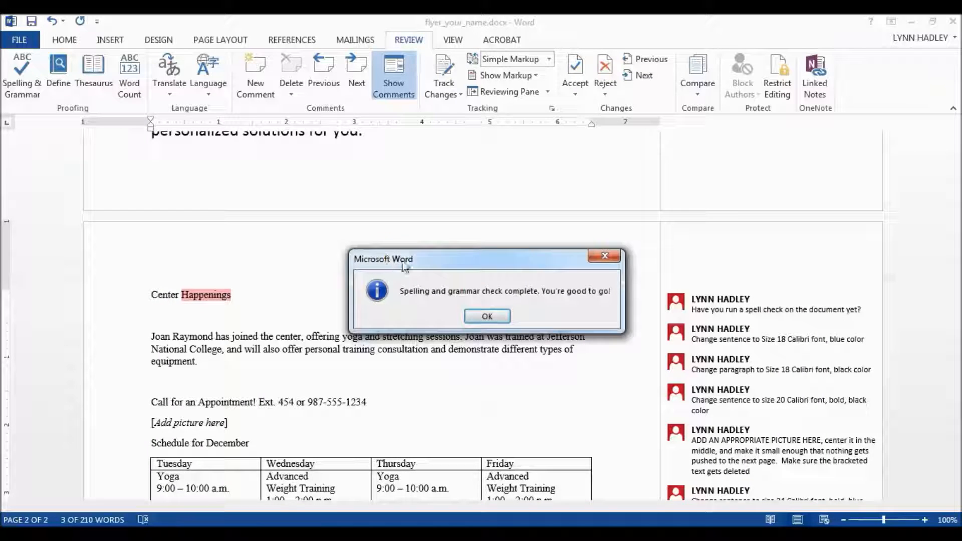
pyautogui.click(486, 315)
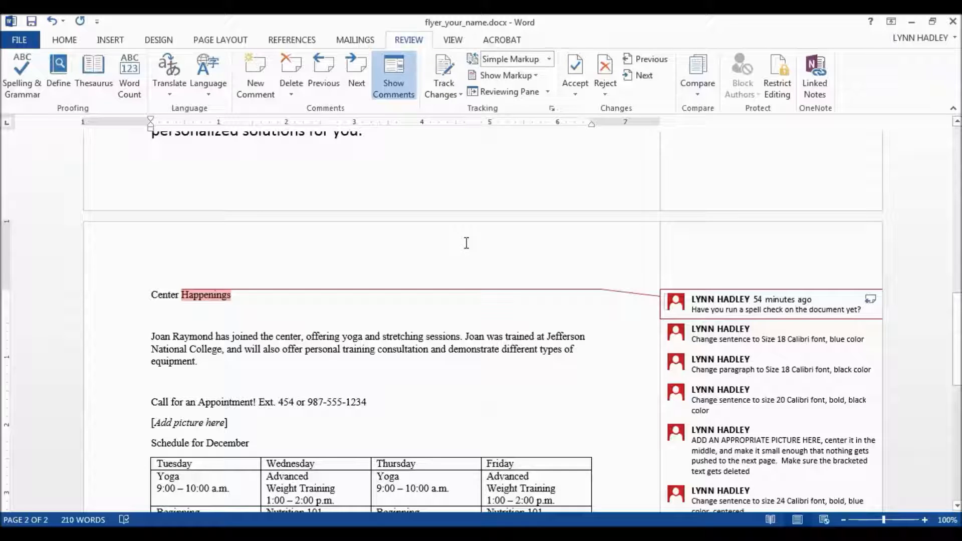
# - Delete the spell check comment attached to the Center Happenings heading
pyautogui.rightClick(723, 305)
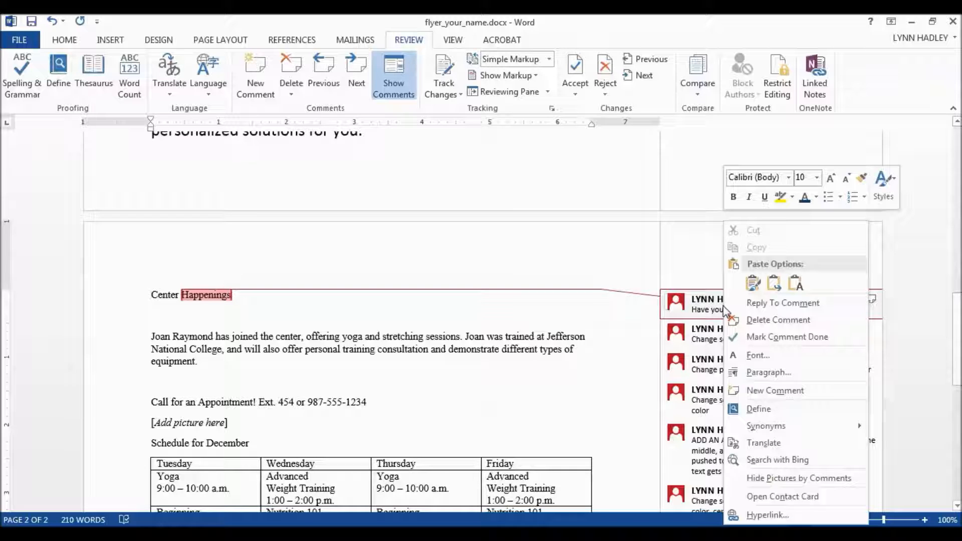
pyautogui.click(751, 320)
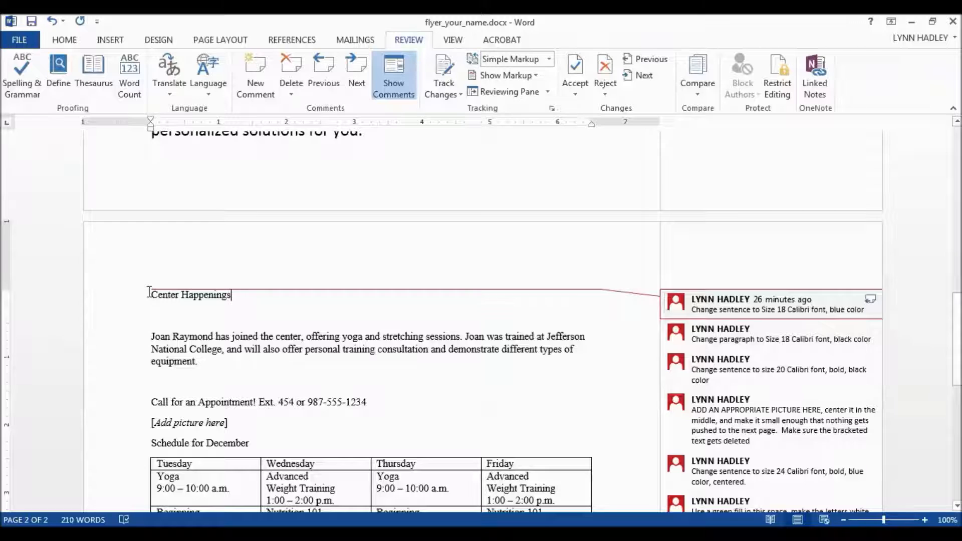
# - Format the Center Happenings heading in 18-point Calibri with a dark blue font color
pyautogui.tripleClick(217, 294)
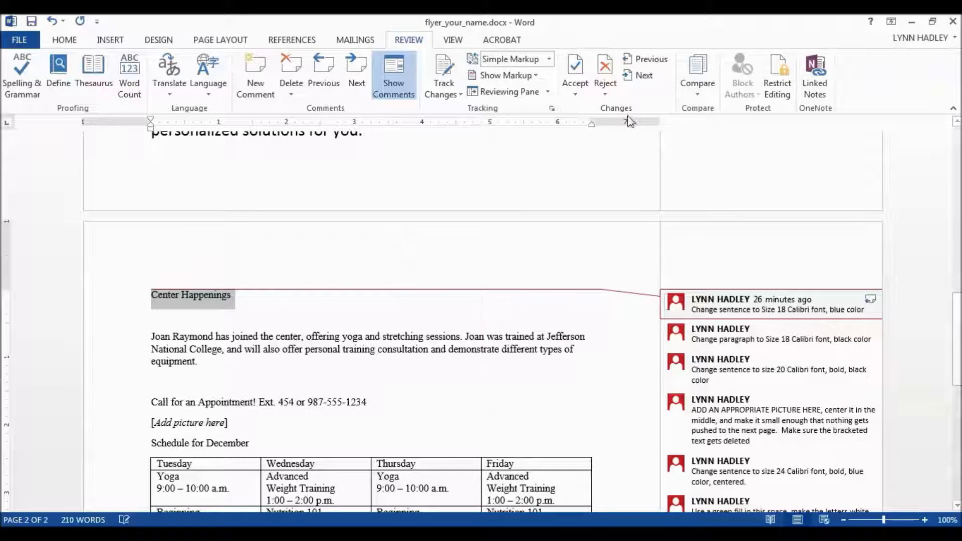
pyautogui.click(73, 45)
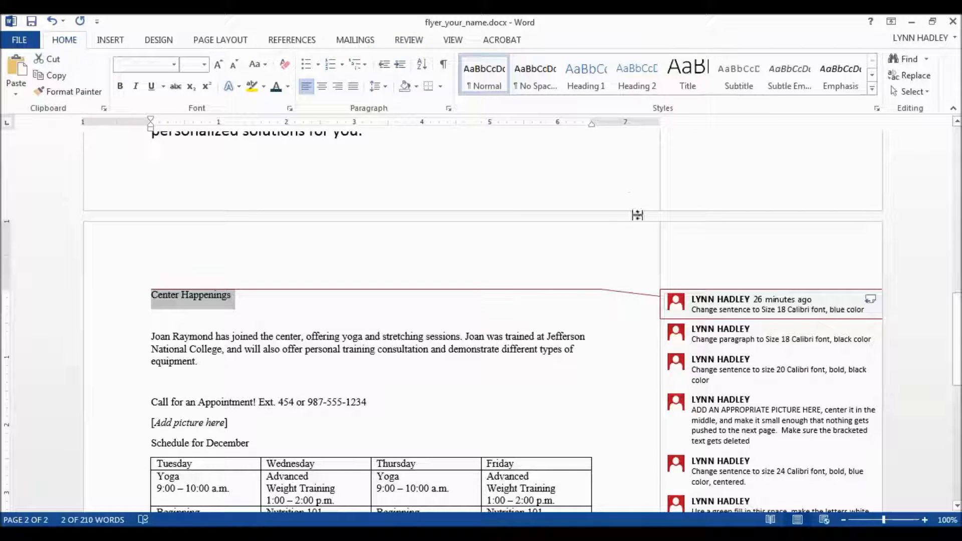
pyautogui.click(204, 65)
pyautogui.click(187, 175)
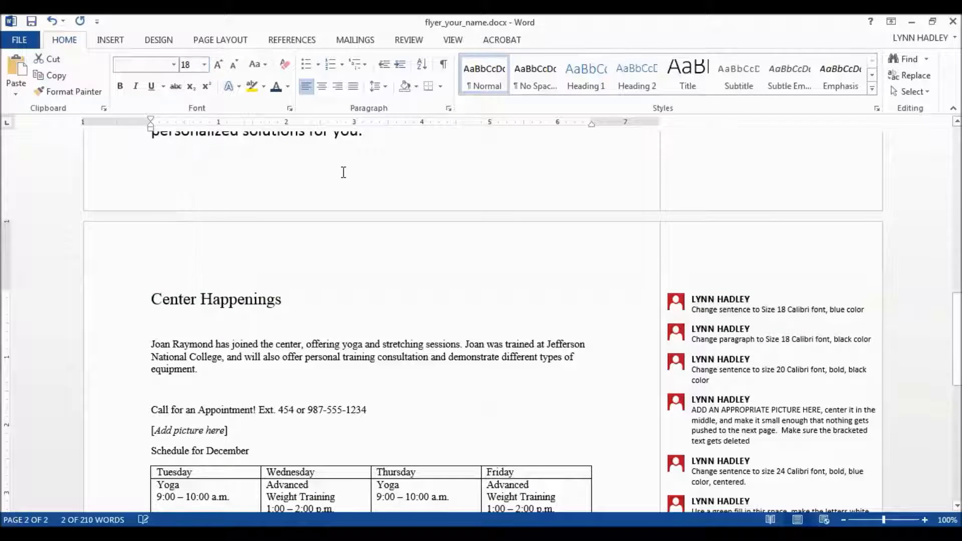
pyautogui.click(173, 64)
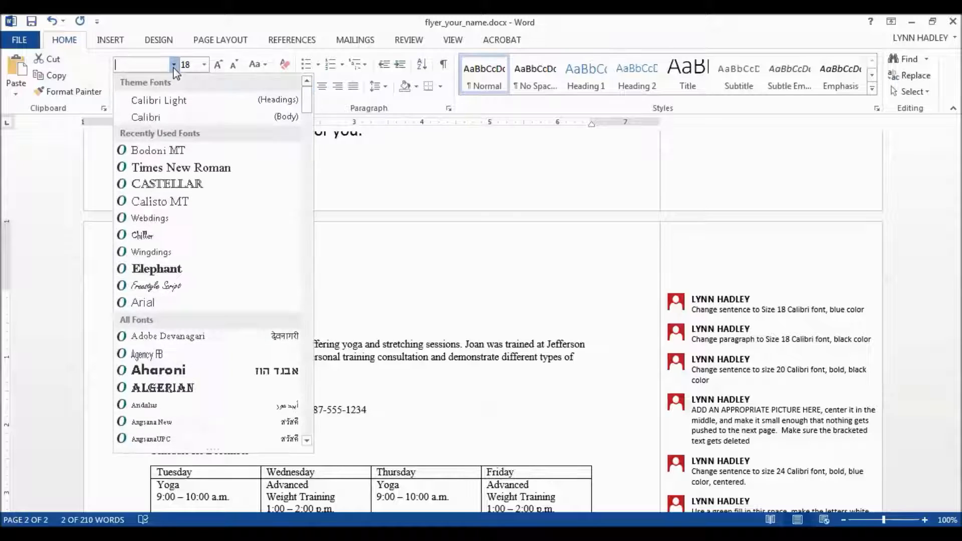
pyautogui.click(161, 118)
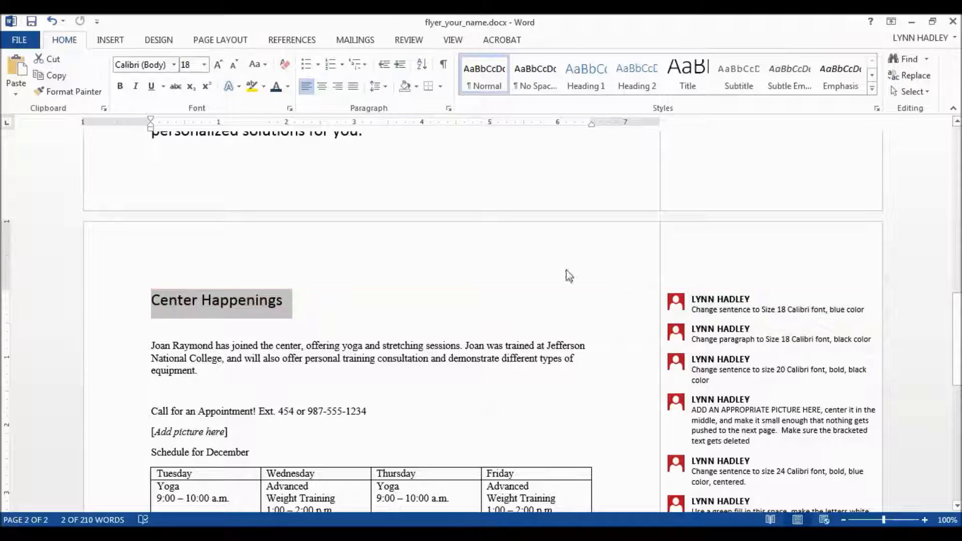
pyautogui.click(288, 86)
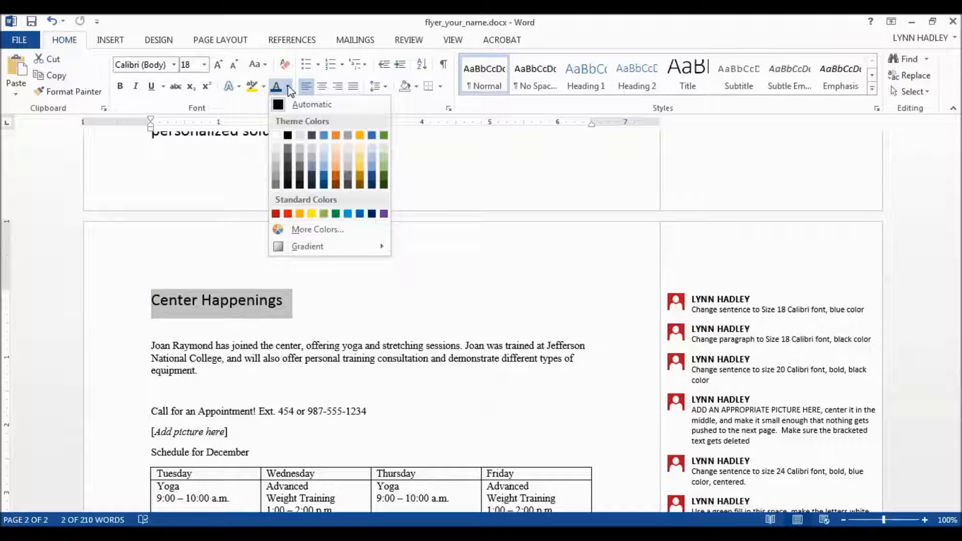
pyautogui.click(323, 186)
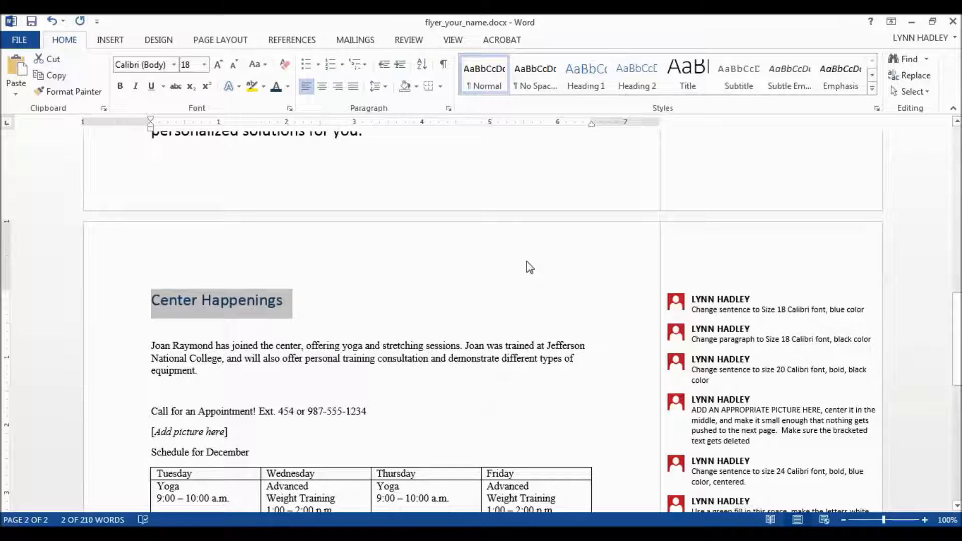
# - Delete the comment on the Center Happenings heading that asks for size 18 Calibri in blue
pyautogui.click(727, 310)
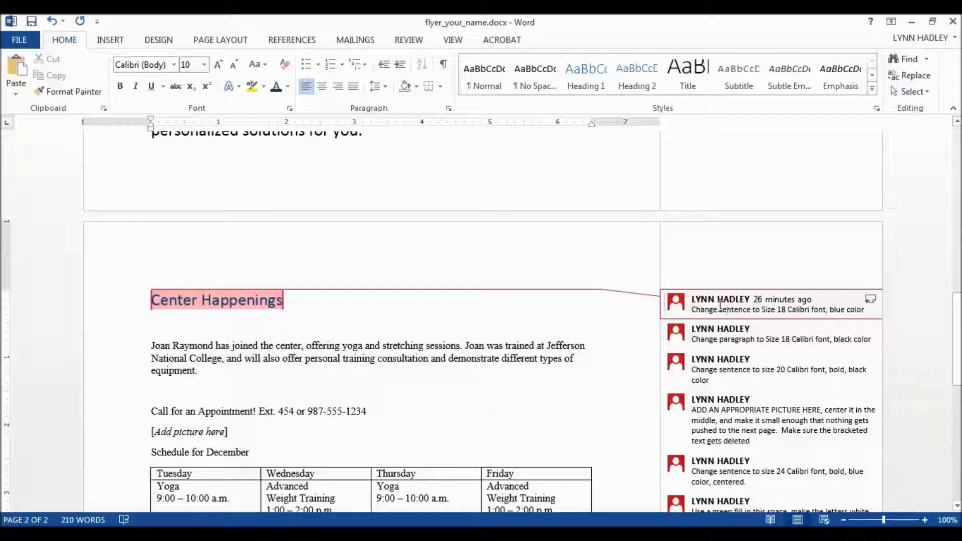
pyautogui.rightClick(720, 306)
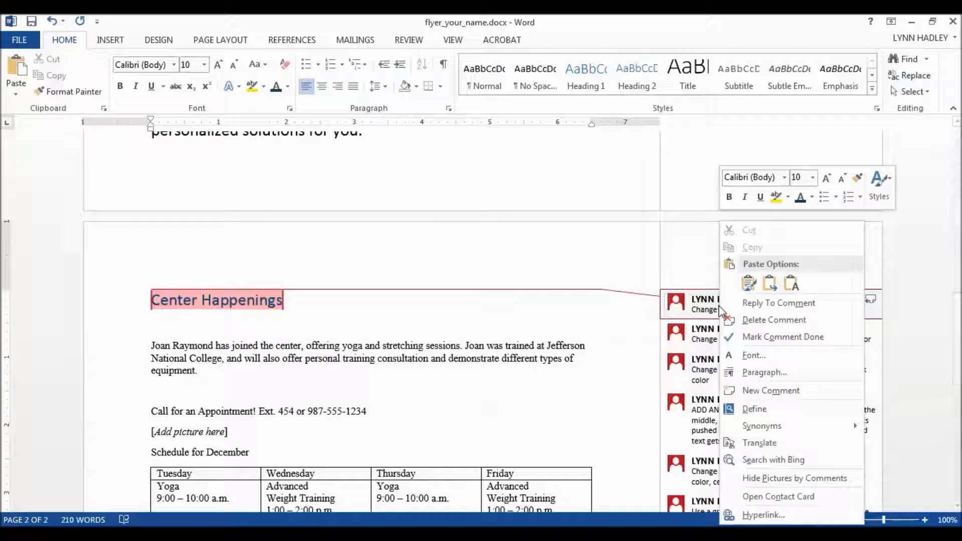
pyautogui.click(762, 321)
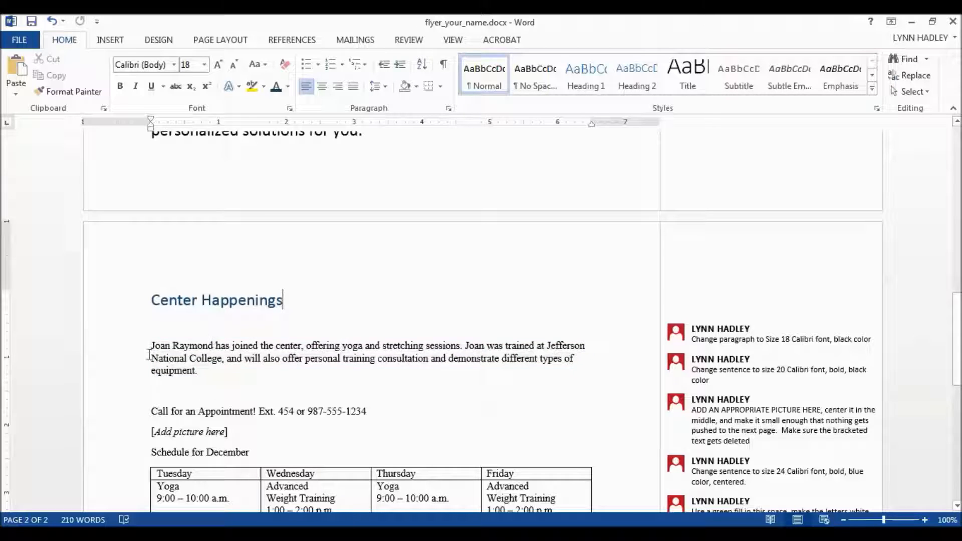
# - Format the paragraph about the new yoga and stretching instructor in 18-point Calibri
pyautogui.click(124, 354)
pyautogui.moveTo(124, 354); pyautogui.dragTo(125, 371)
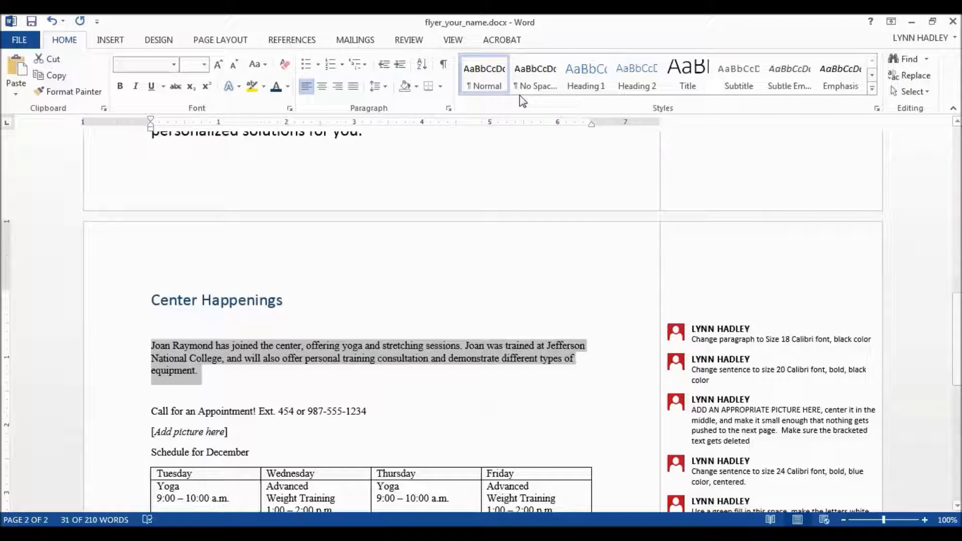
pyautogui.click(203, 68)
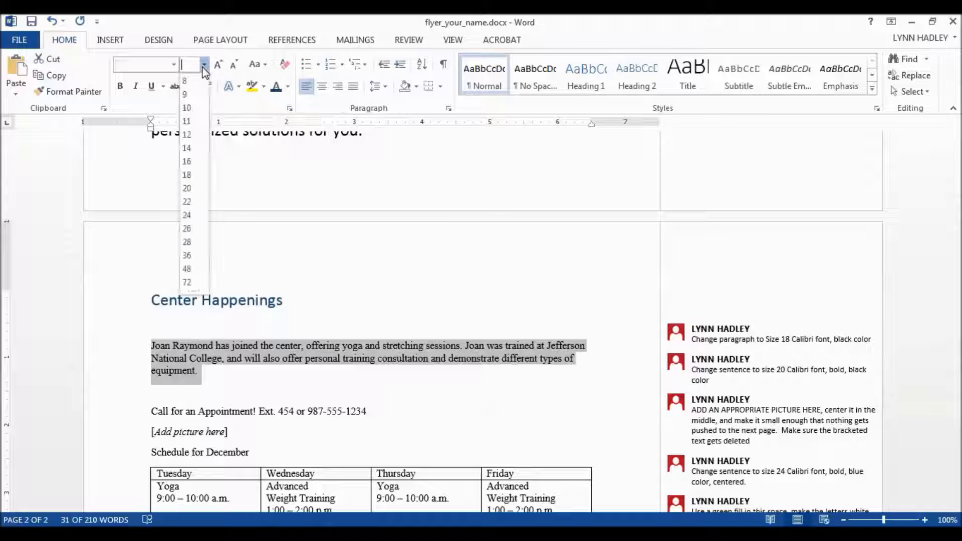
pyautogui.click(191, 177)
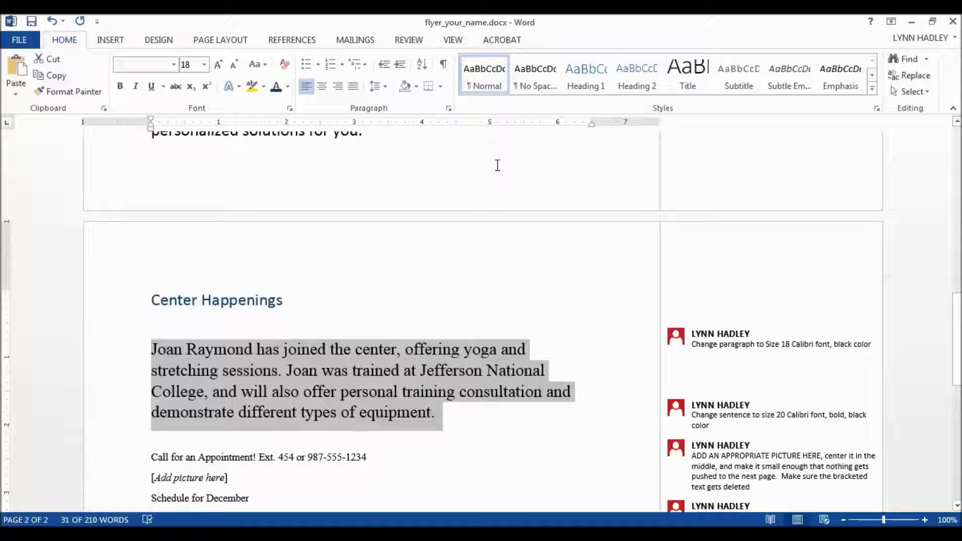
pyautogui.click(174, 64)
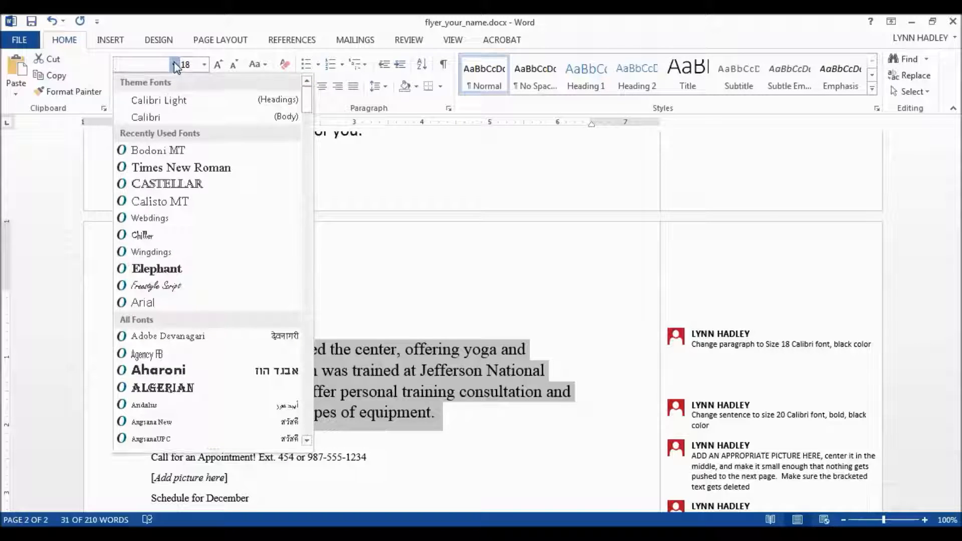
pyautogui.click(150, 116)
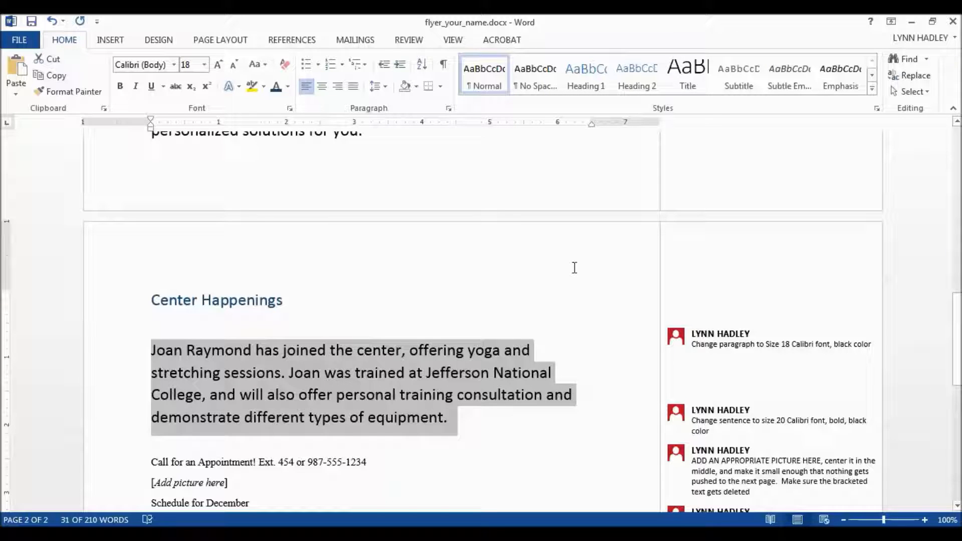
# - Delete the comment on the instructor paragraph that asks for size 18 Calibri in black
pyautogui.tripleClick(768, 344)
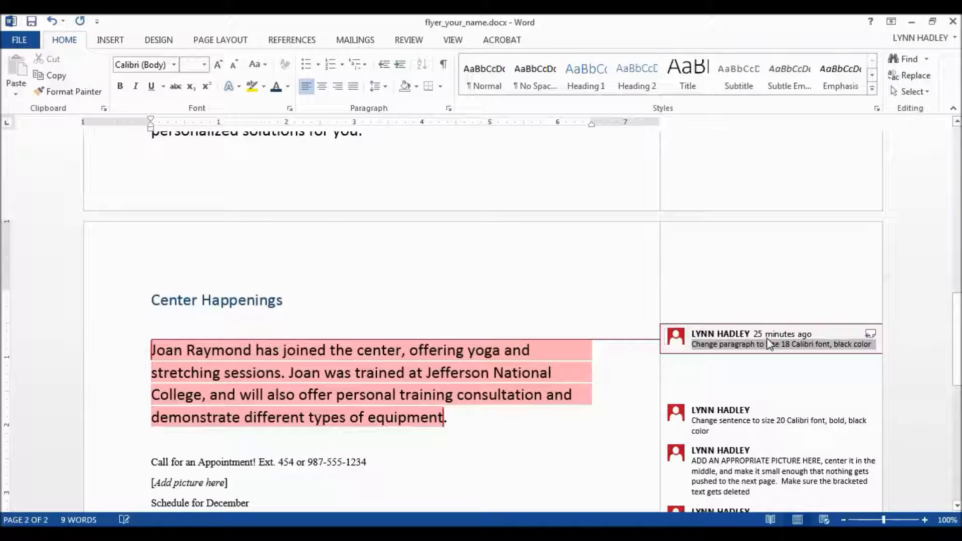
pyautogui.rightClick(769, 344)
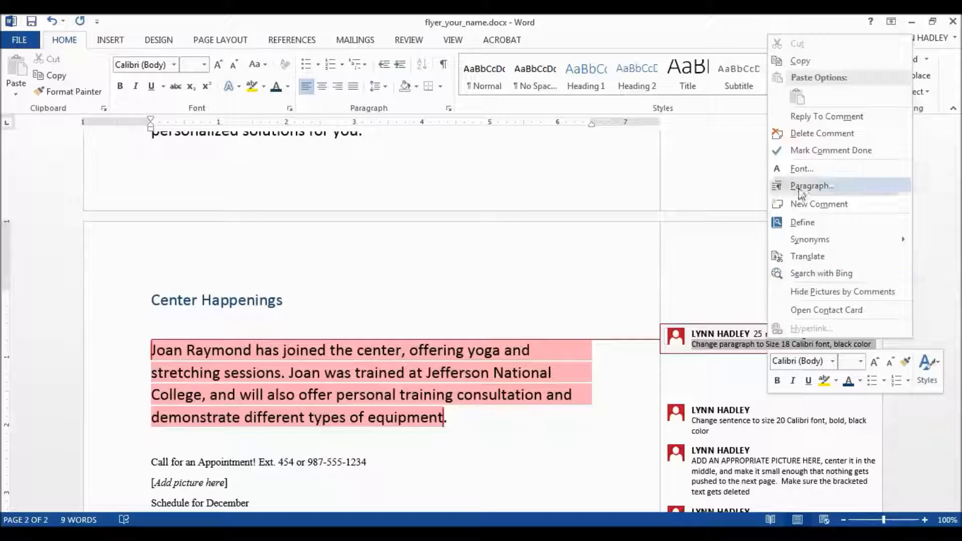
pyautogui.click(809, 134)
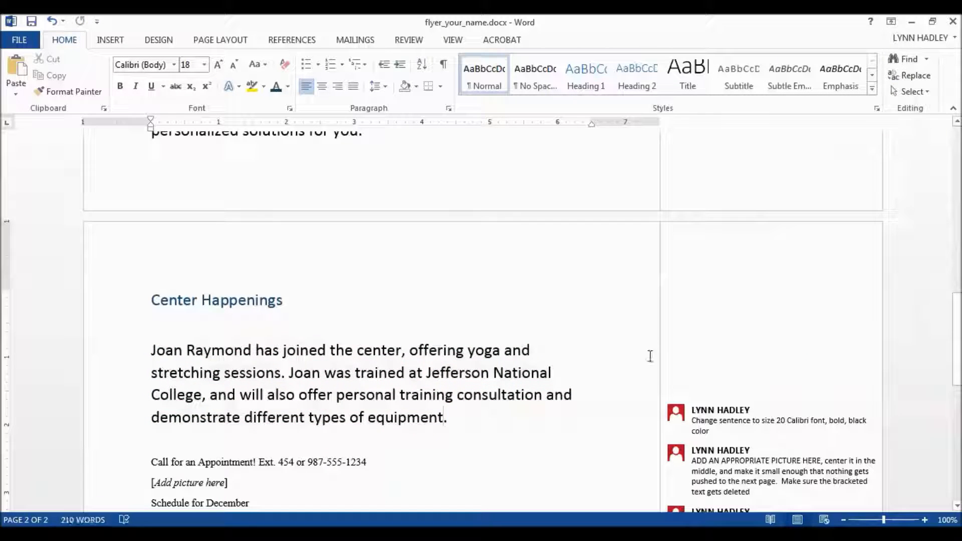
# - Format the "Call for an Appointment!" line in bold 20-point Calibri, following its comment
pyautogui.moveTo(709, 431); pyautogui.dragTo(625, 404)
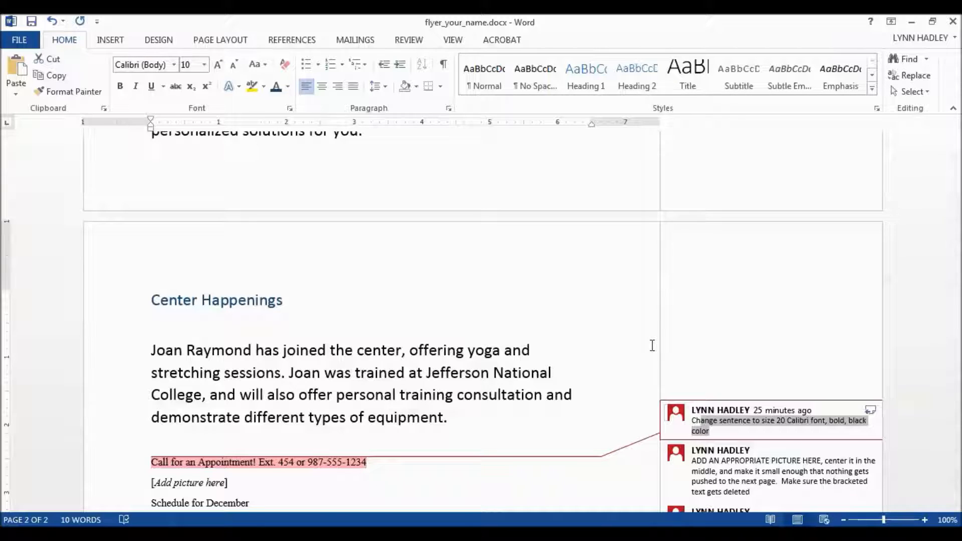
pyautogui.click(106, 464)
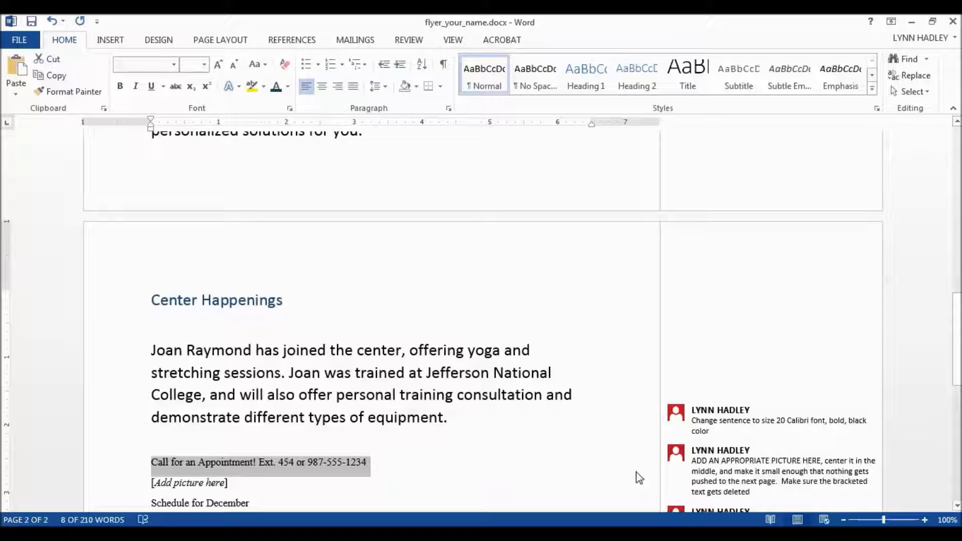
pyautogui.click(203, 64)
pyautogui.click(193, 188)
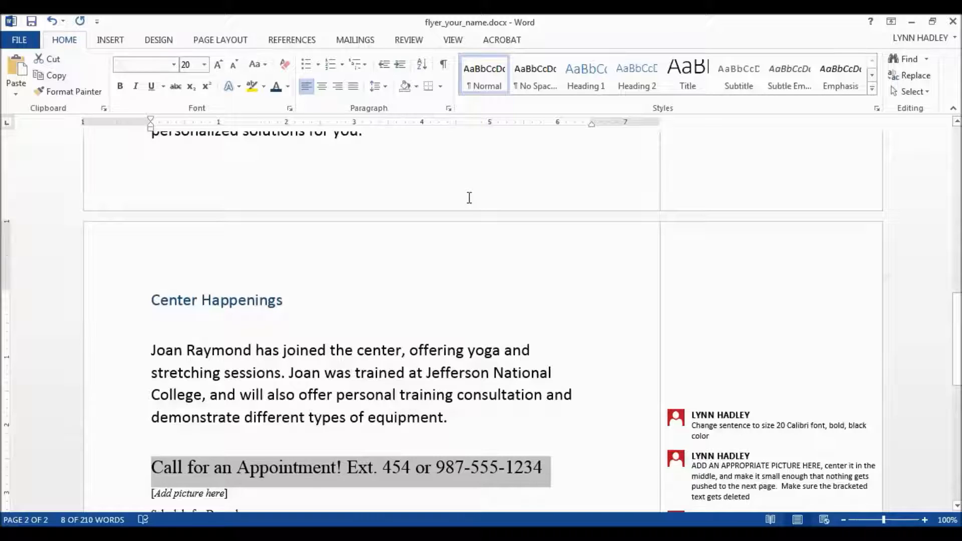
pyautogui.click(173, 65)
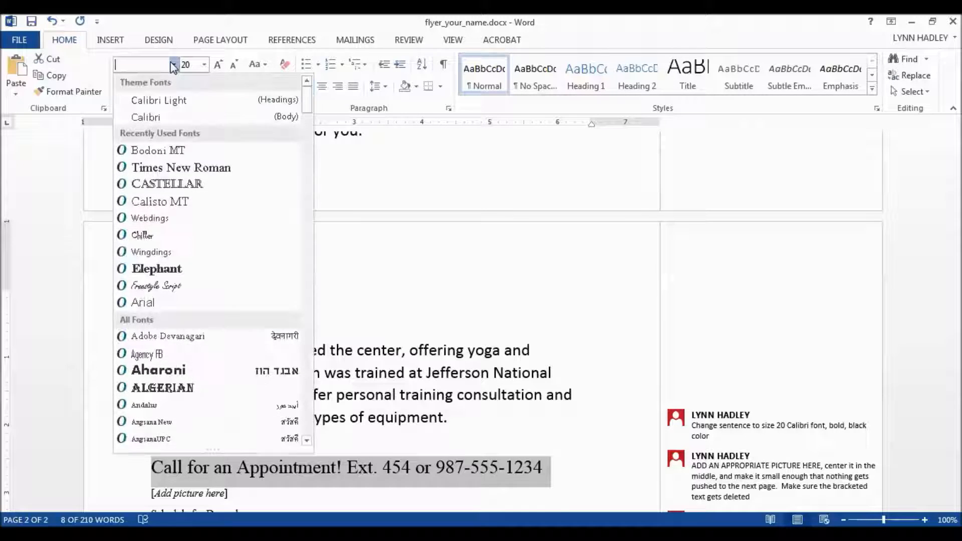
pyautogui.click(146, 118)
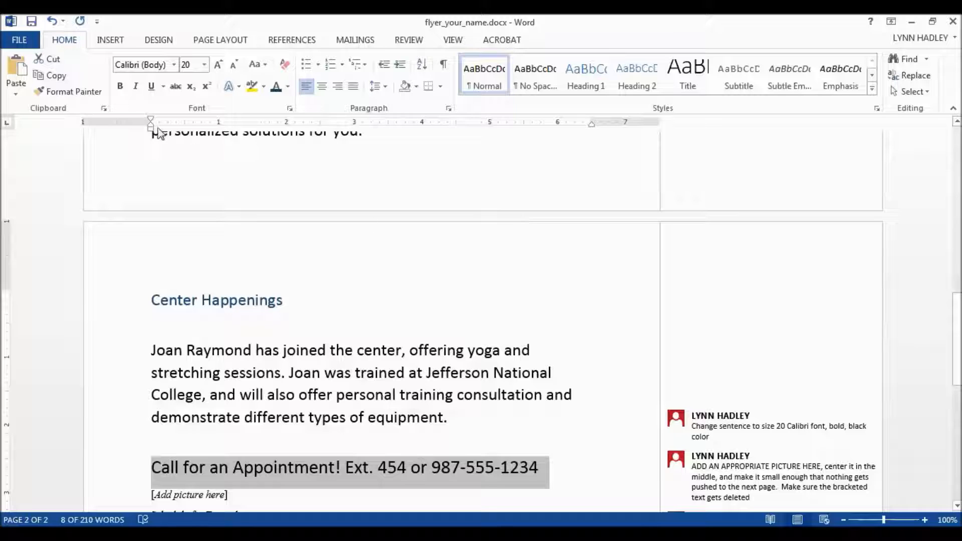
pyautogui.click(119, 88)
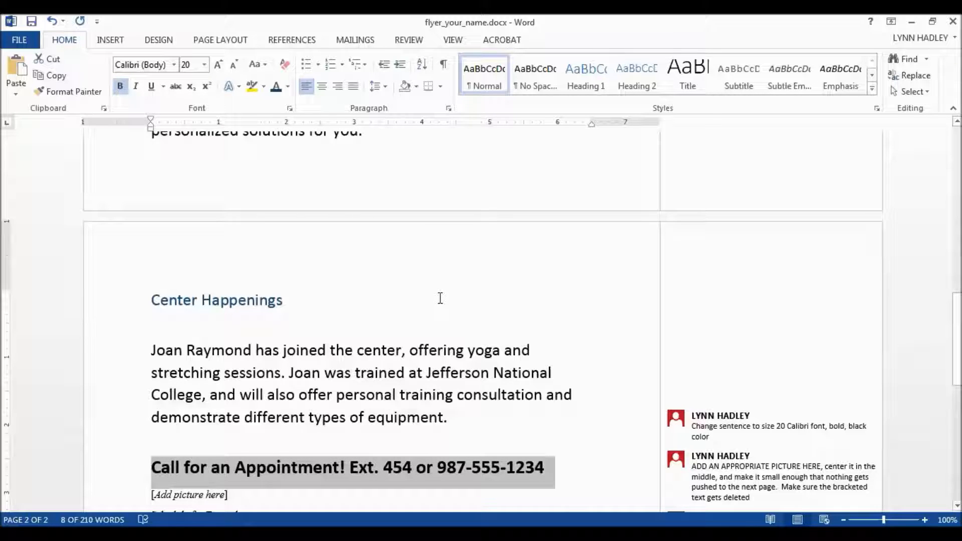
# - Delete the comment on the "Call for an Appointment!" line
pyautogui.click(796, 426)
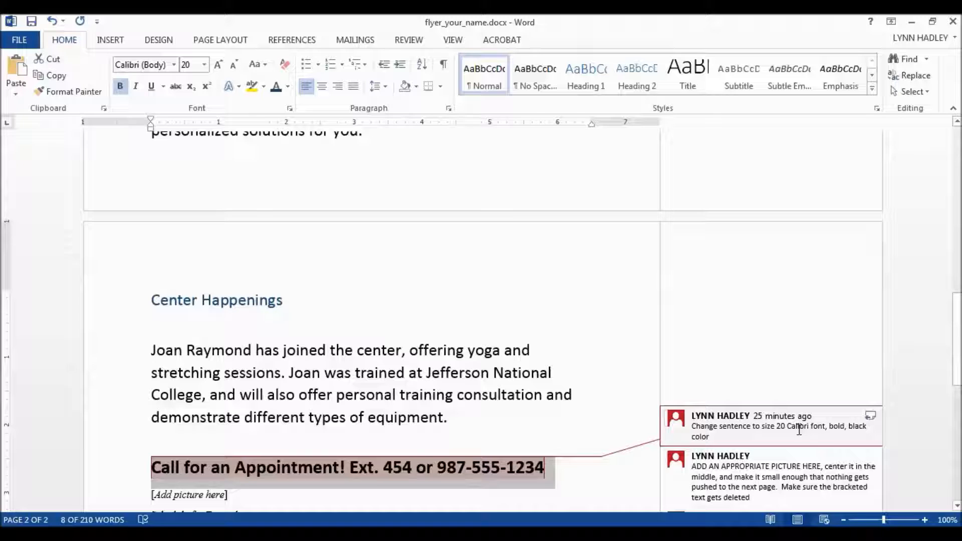
pyautogui.rightClick(741, 423)
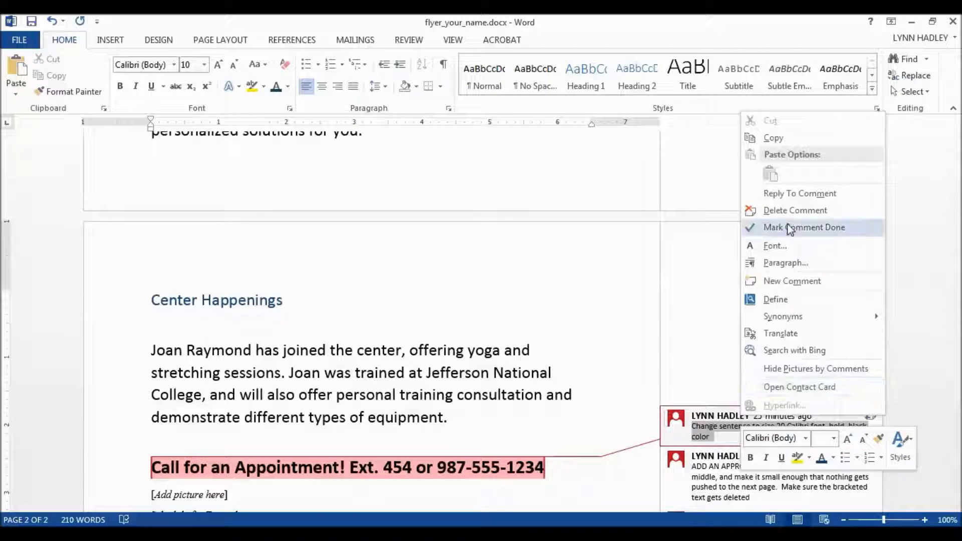
pyautogui.click(795, 209)
# - Check the picture comment, place the insertion point right after the [Add picture here] placeholder, and bring up the insert options
pyautogui.scroll(-2, 464, 354)
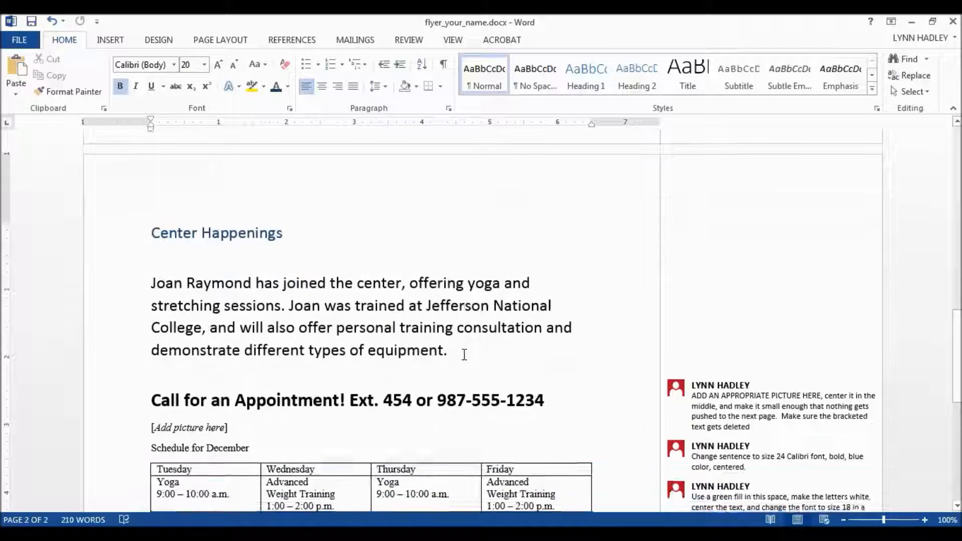
pyautogui.click(201, 429)
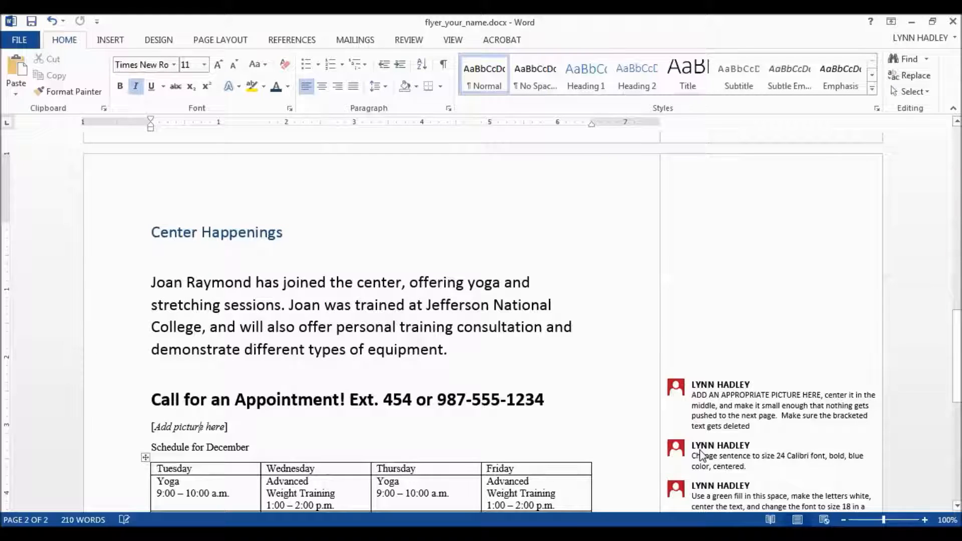
pyautogui.click(751, 416)
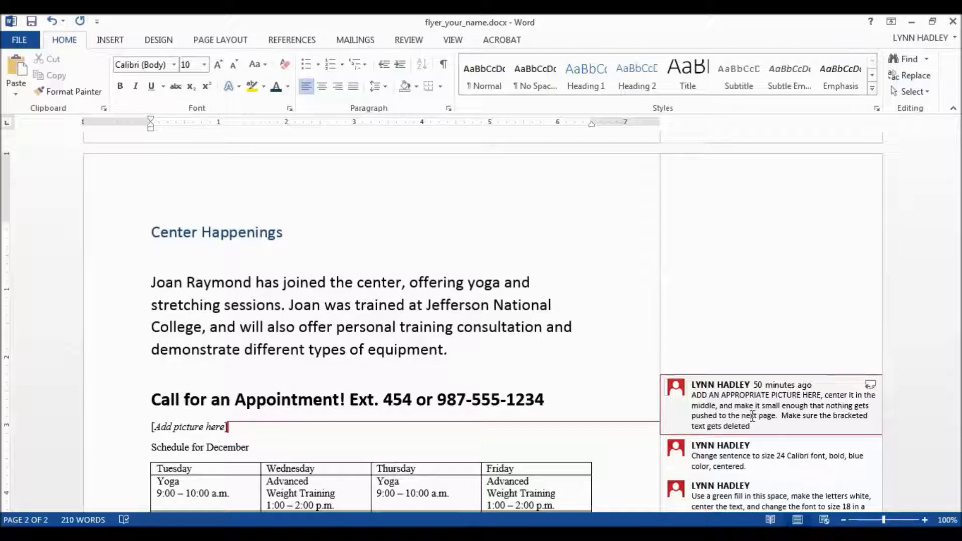
pyautogui.click(244, 431)
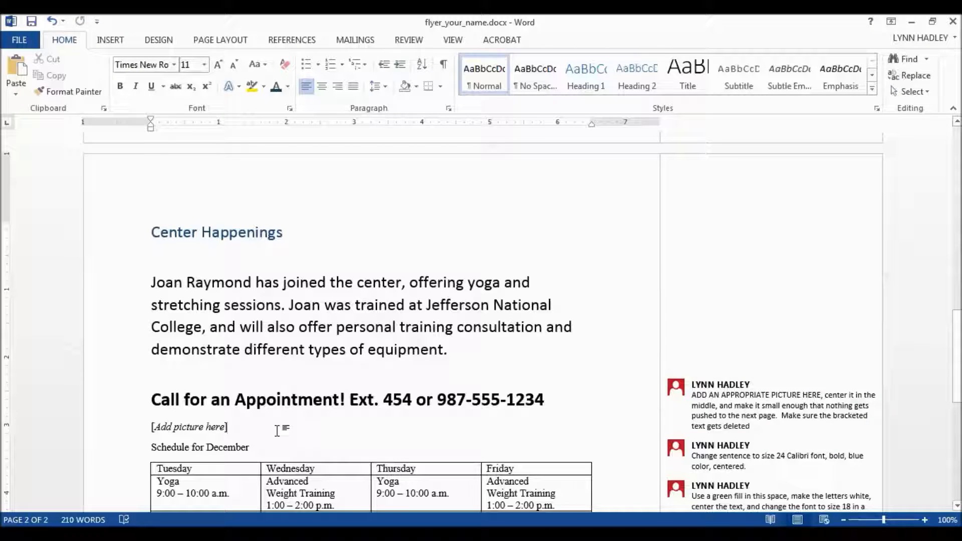
pyautogui.click(111, 40)
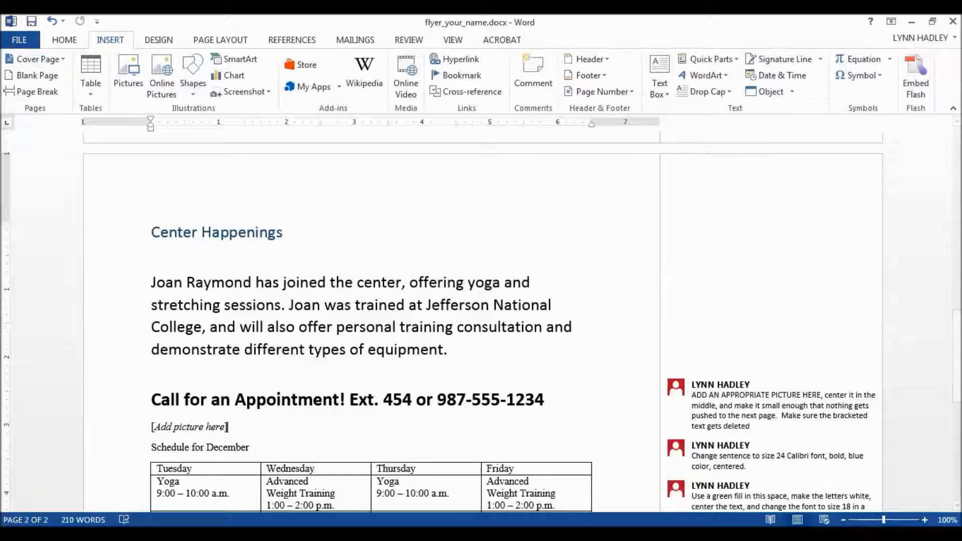
# - Switch to the Chrome browser and open a new tab
pyautogui.click(958, 534)
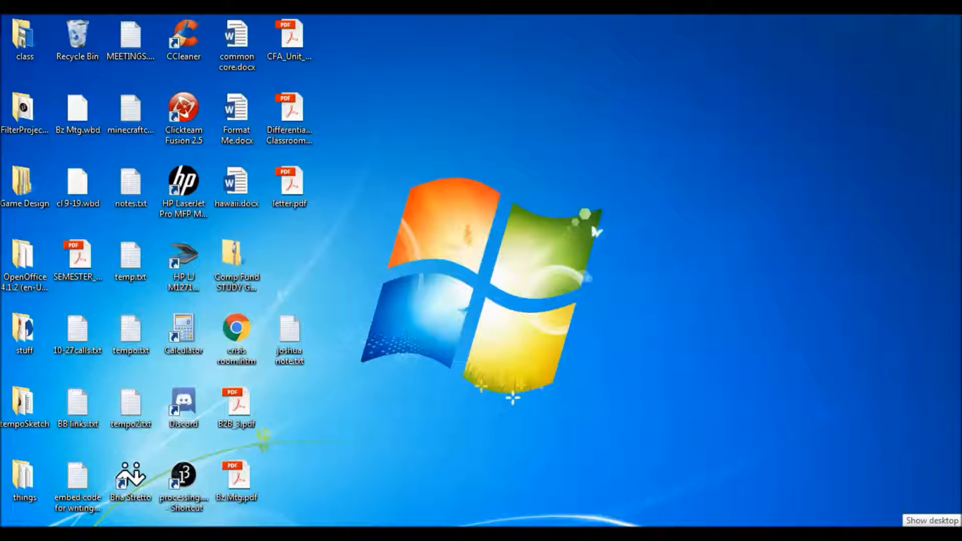
pyautogui.moveTo(236, 534)
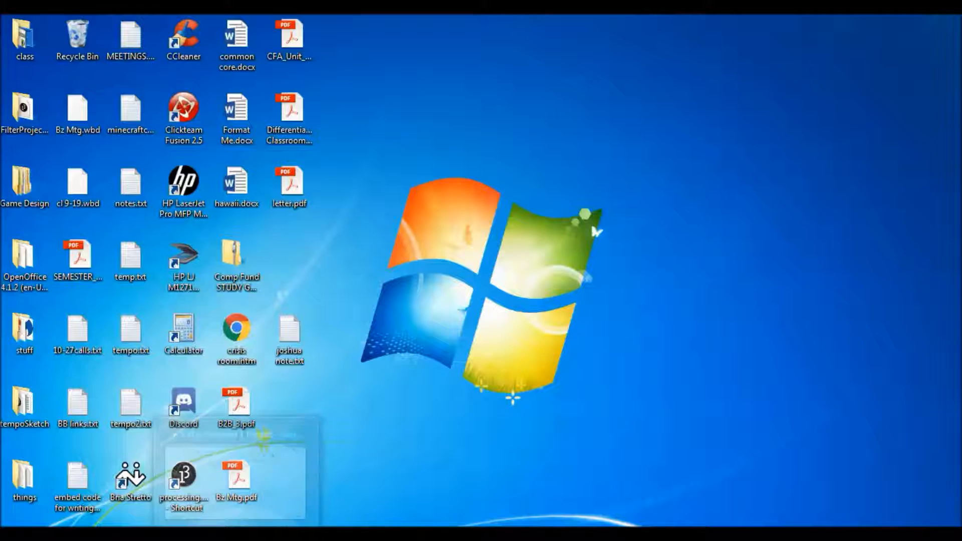
pyautogui.click(236, 471)
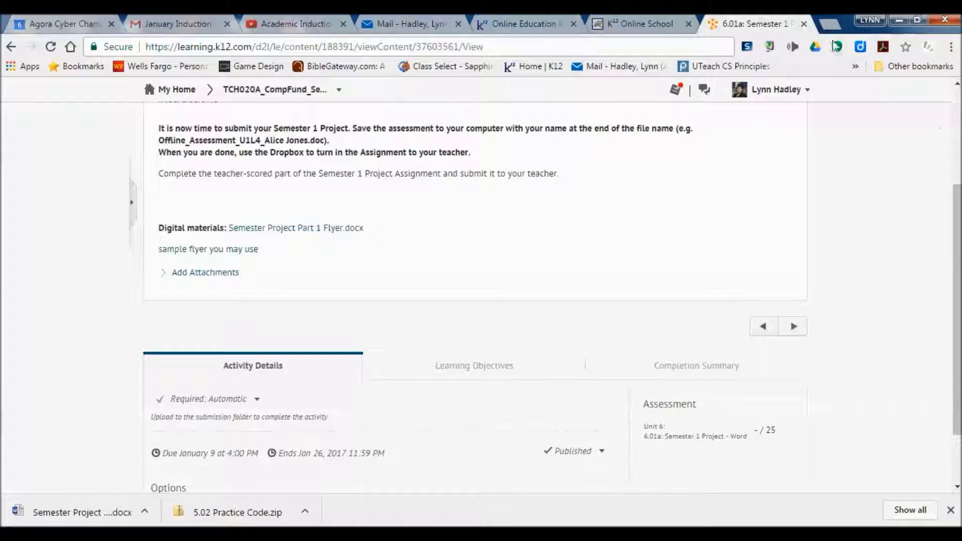
pyautogui.click(831, 26)
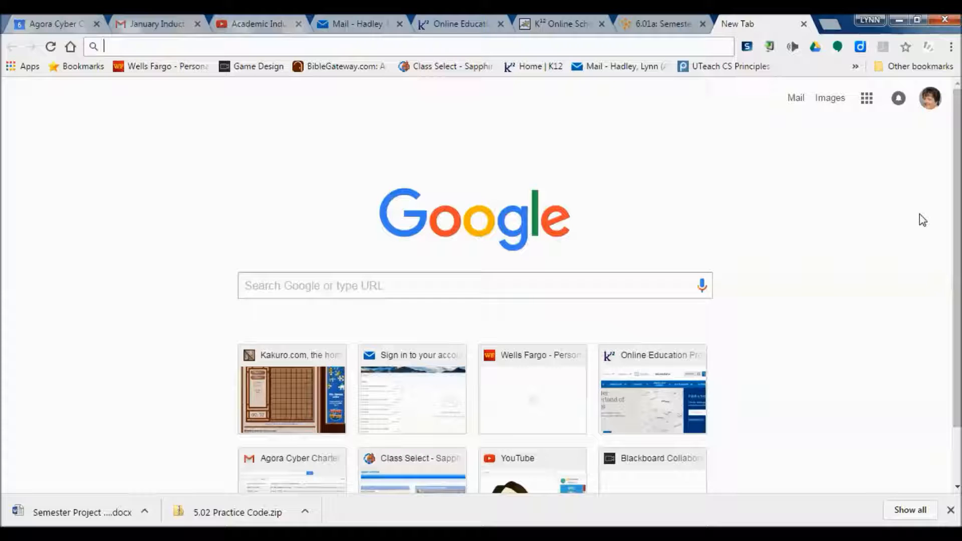
# - Search Google Images for "exercise"
pyautogui.click(825, 103)
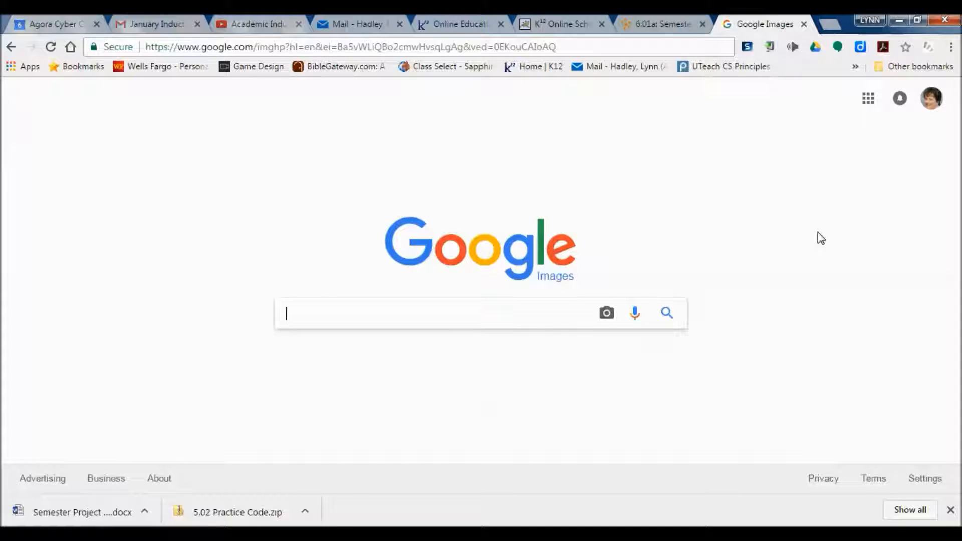
pyautogui.write('exe')
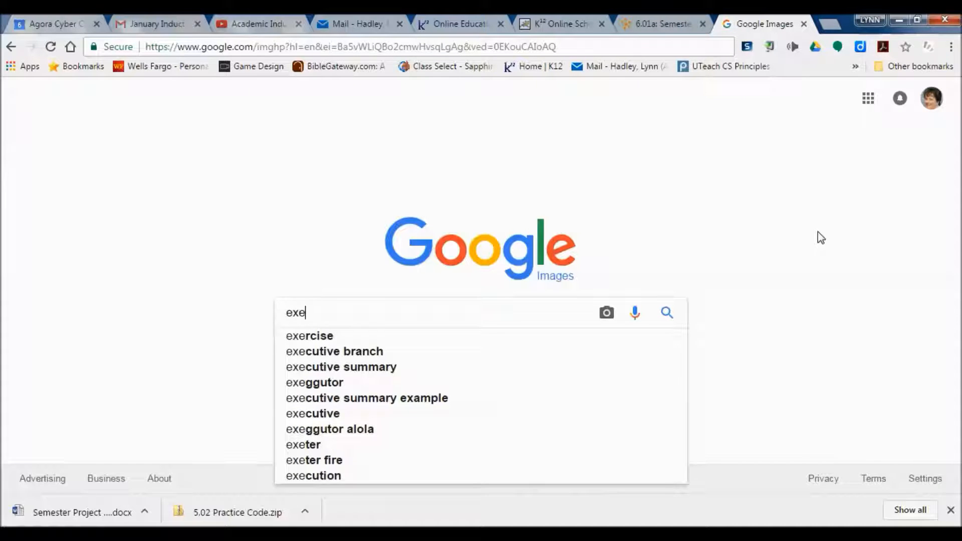
pyautogui.write('rcise')
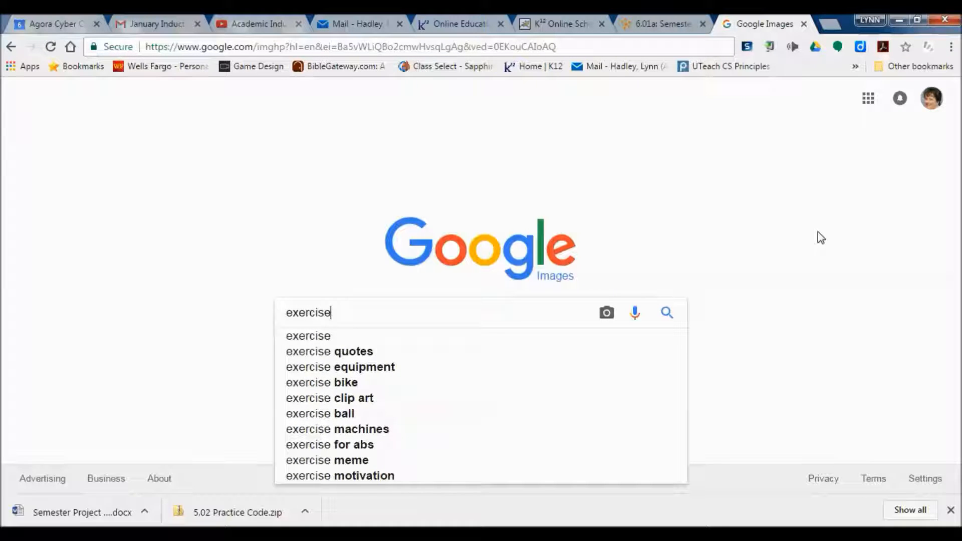
pyautogui.press('Return')
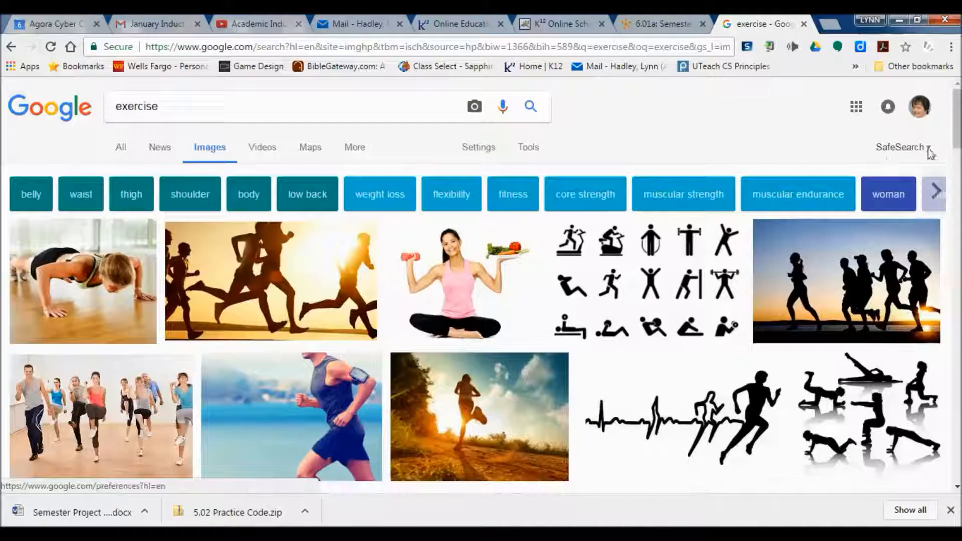
# - Find the red heart lifting dumbbells among the image results and open its larger preview
pyautogui.scroll(-3, 481, 286)
pyautogui.scroll(-1, 484, 235)
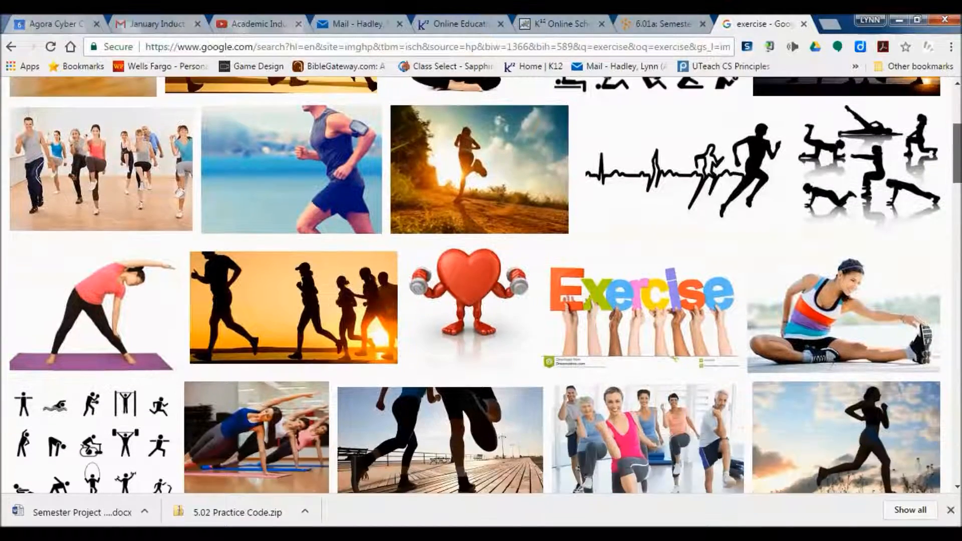
pyautogui.rightClick(484, 235)
pyautogui.press('Escape')
pyautogui.click(455, 300)
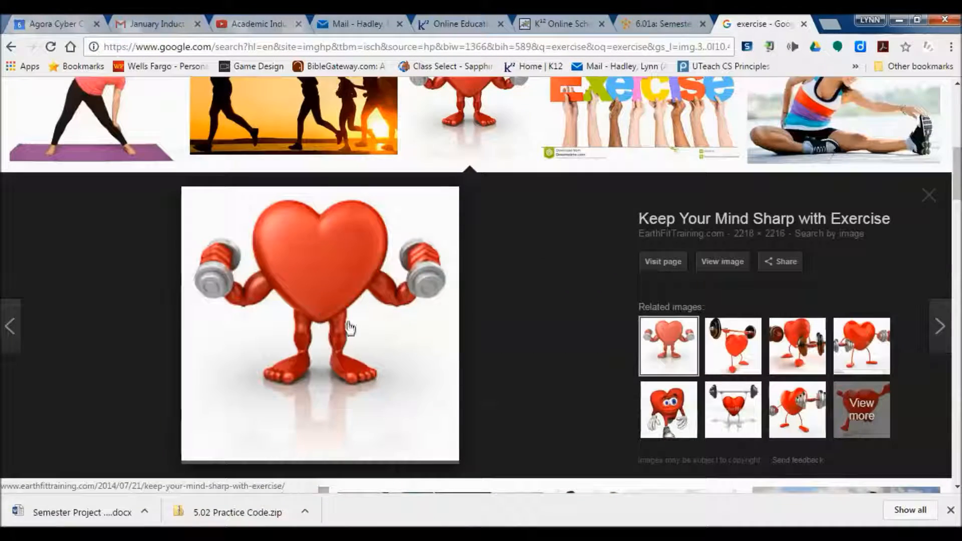
# - Save the heart image to the Pictures library as Heart-Exercise-1.jpg
pyautogui.rightClick(312, 293)
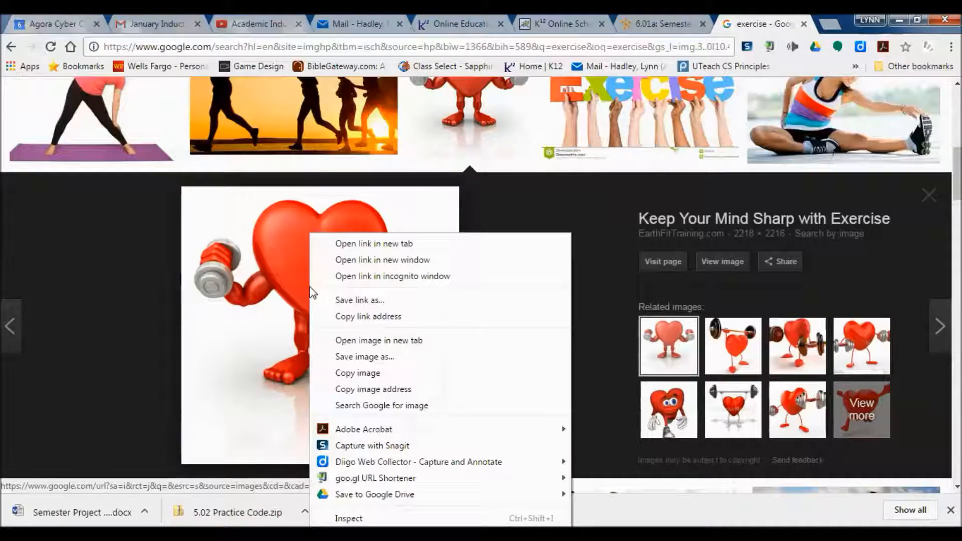
pyautogui.click(366, 355)
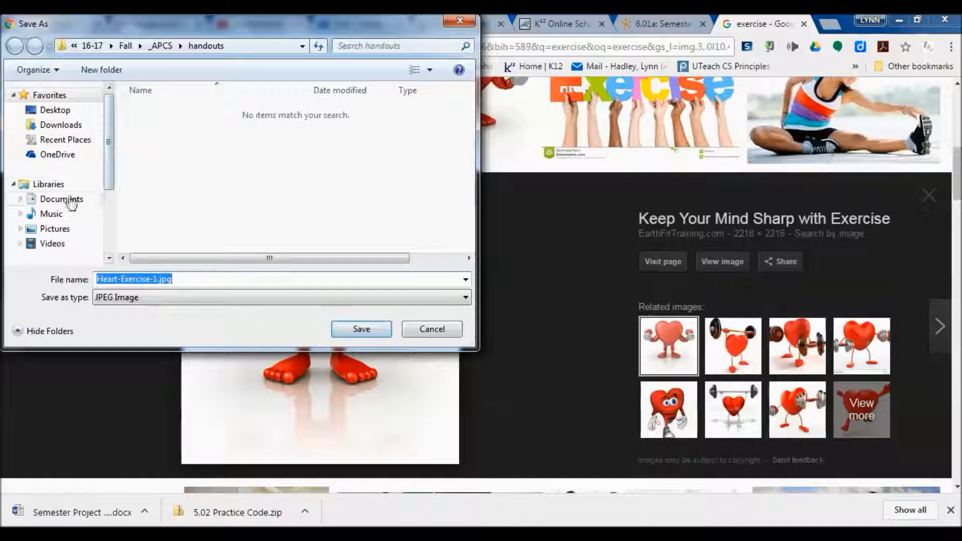
pyautogui.click(56, 228)
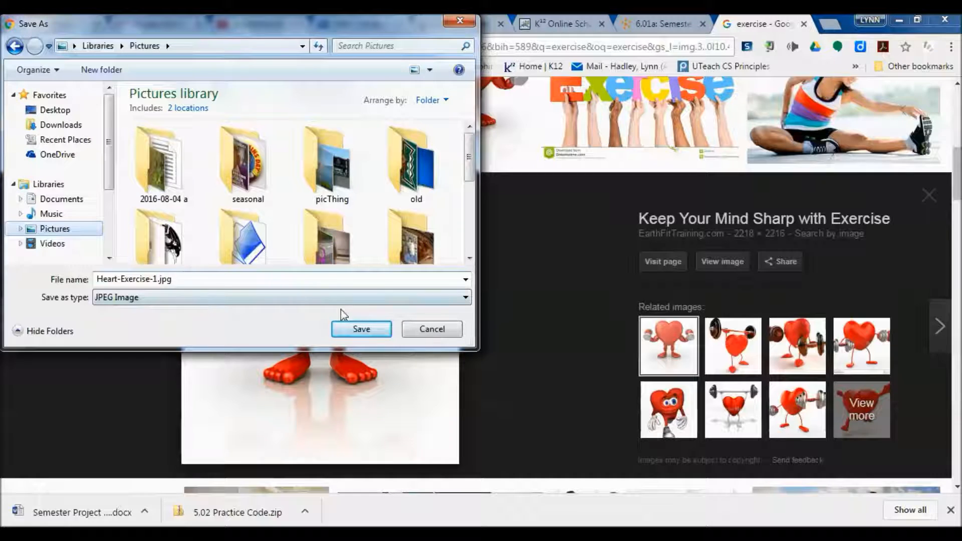
pyautogui.click(362, 330)
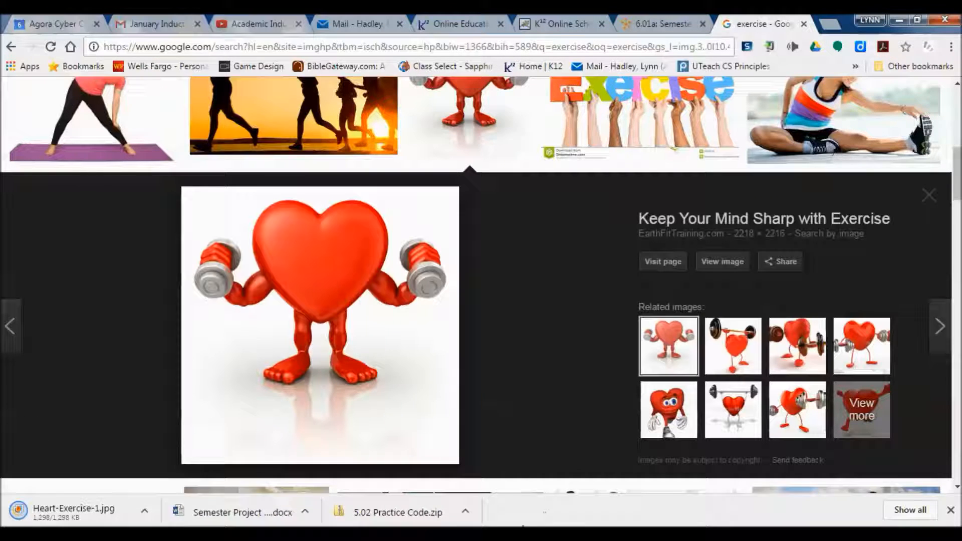
# - Switch back to flyer_your_name.docx in Word and insert Heart-Exercise-1.jpg from the Pictures library after the [Add picture here] placeholder
pyautogui.click(499, 535)
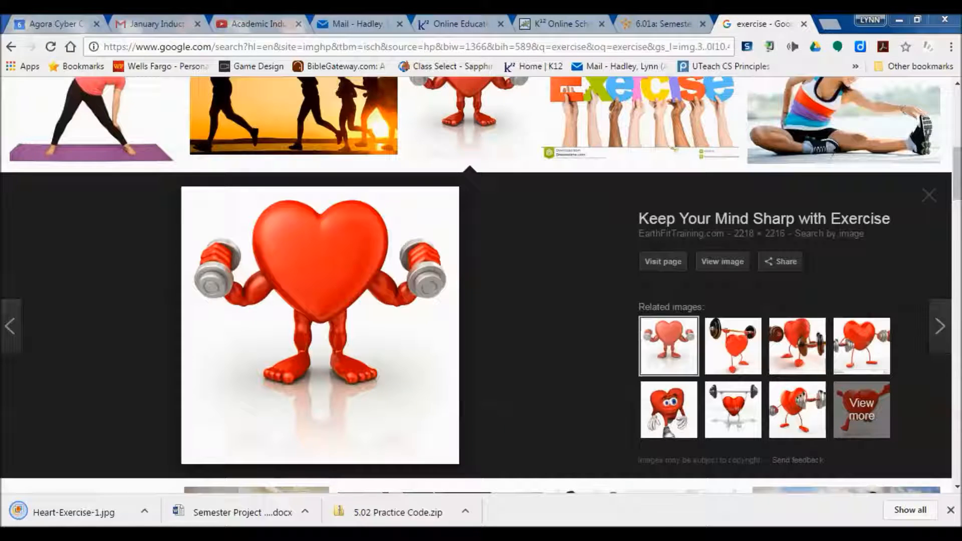
pyautogui.moveTo(542, 494)
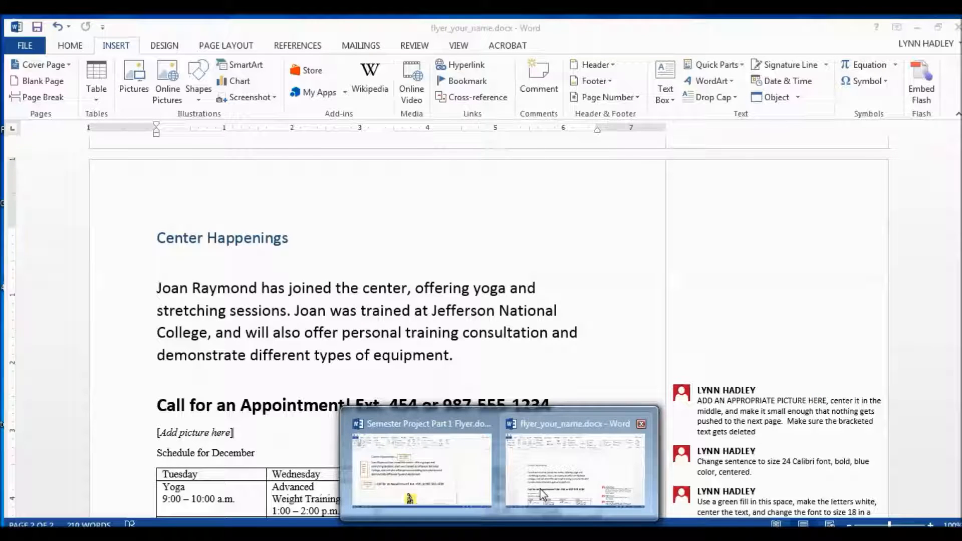
pyautogui.click(542, 494)
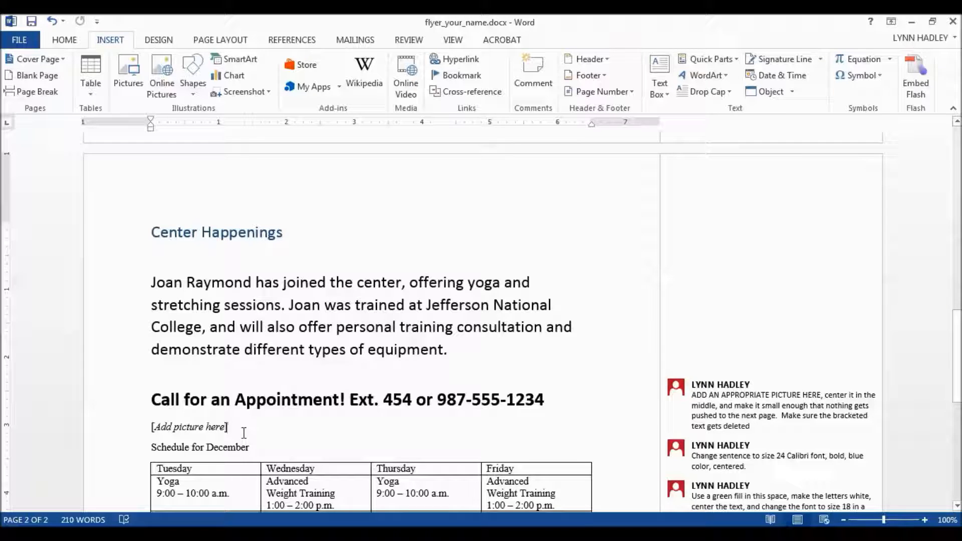
pyautogui.click(134, 80)
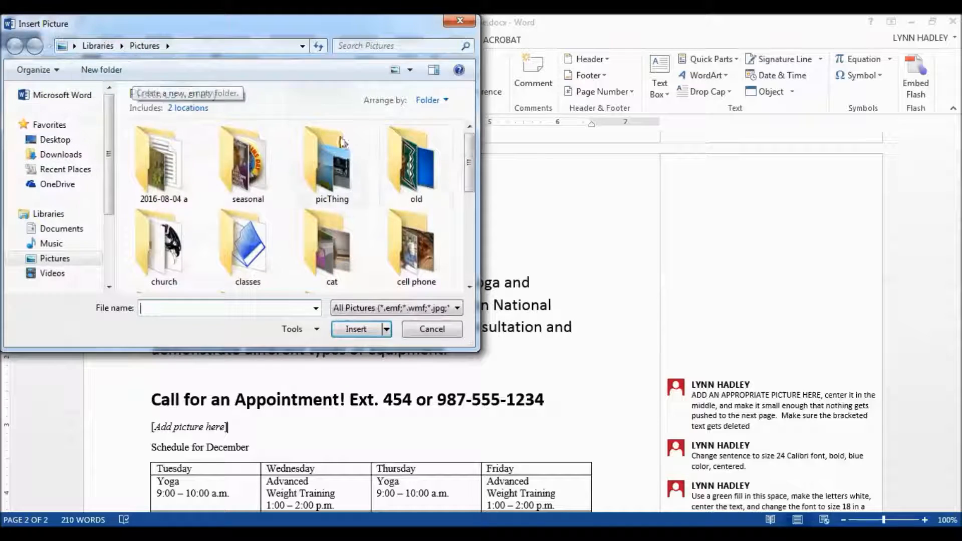
pyautogui.scroll(-2, 426, 175)
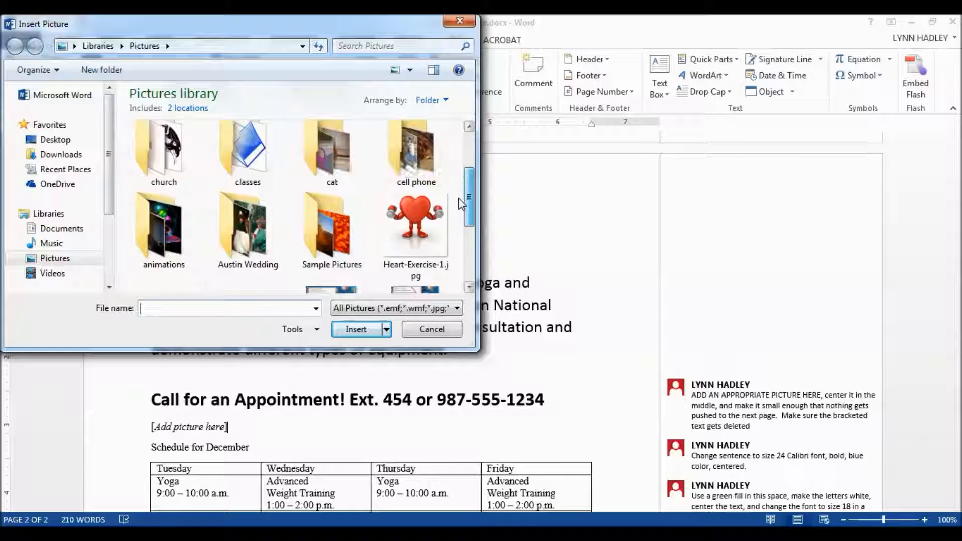
pyautogui.click(415, 211)
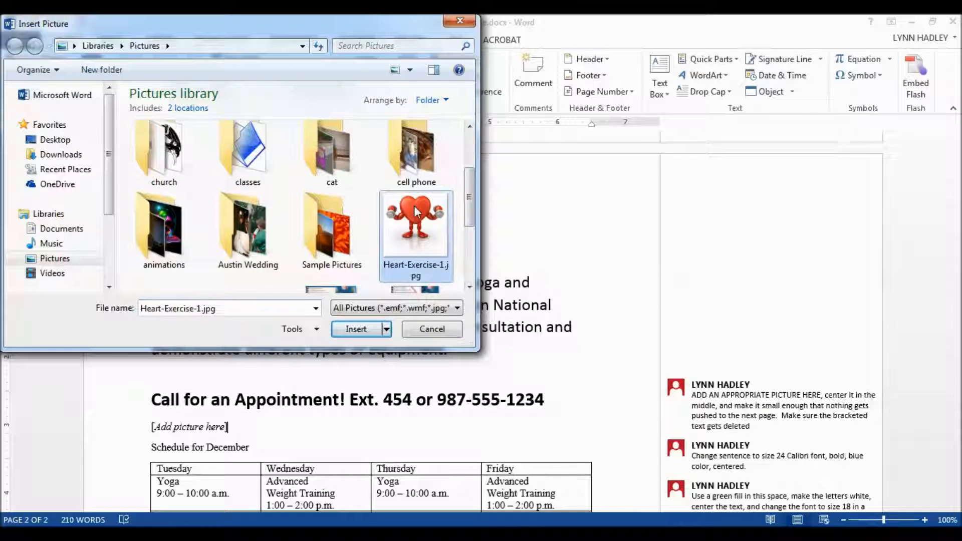
pyautogui.click(352, 329)
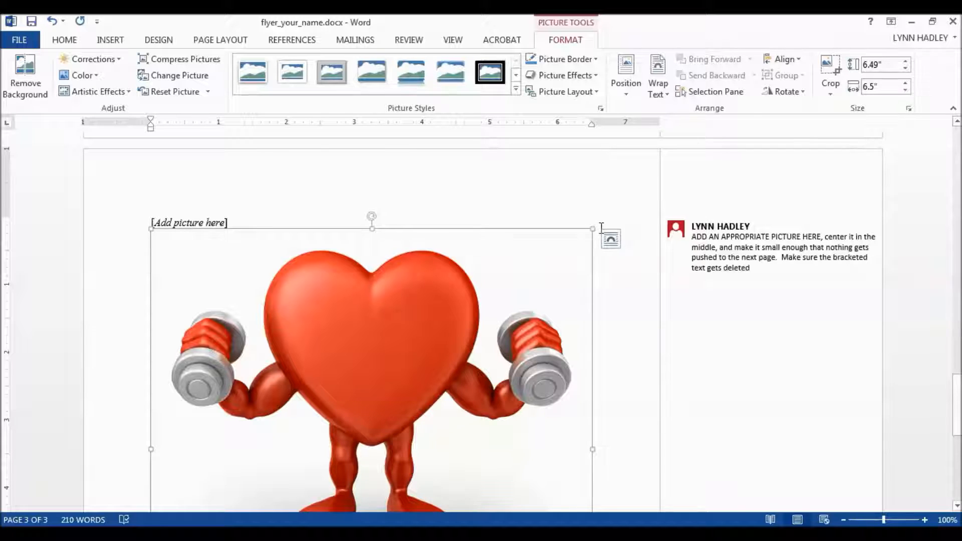
# - Shrink the heart picture proportionally to about 1.59 inches square and center its line on the page
pyautogui.moveTo(591, 228); pyautogui.dragTo(351, 363)
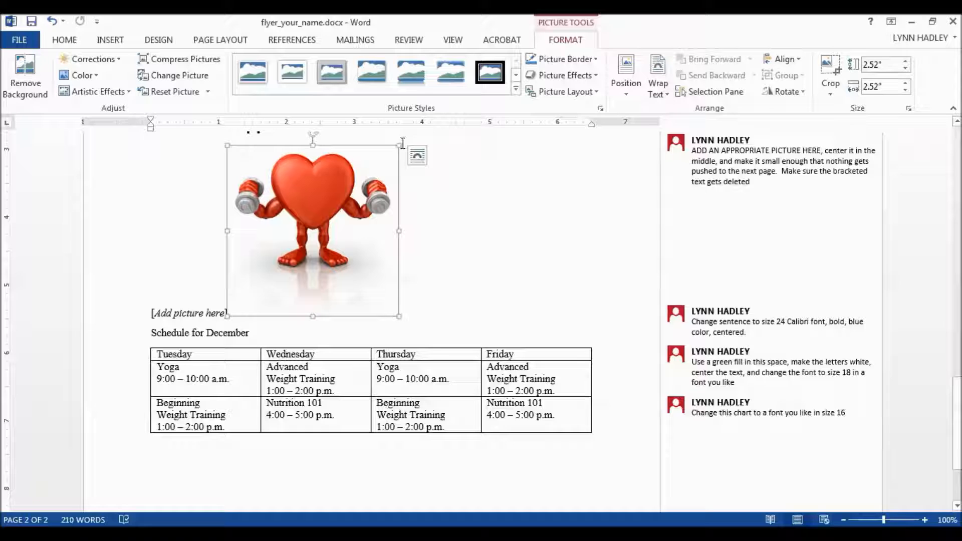
pyautogui.moveTo(400, 145); pyautogui.dragTo(318, 217)
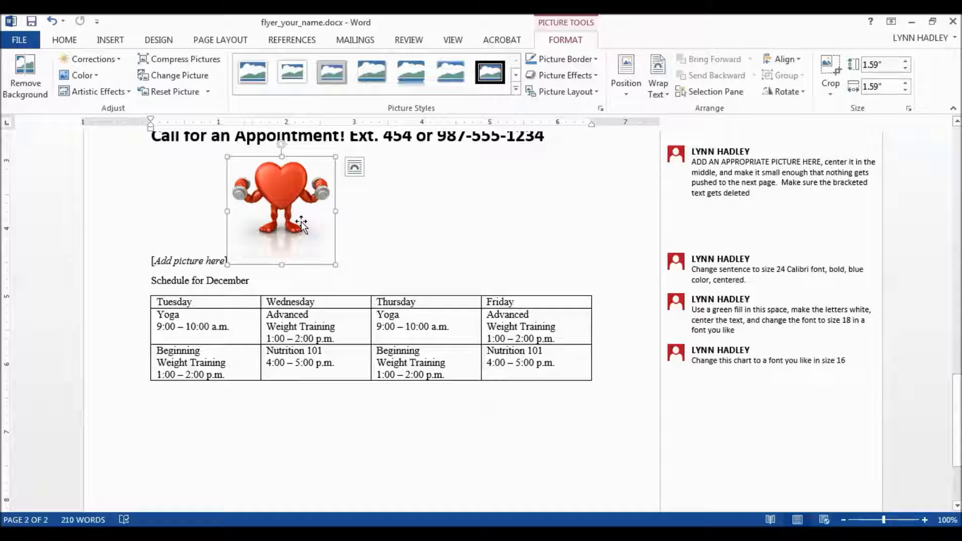
pyautogui.click(65, 40)
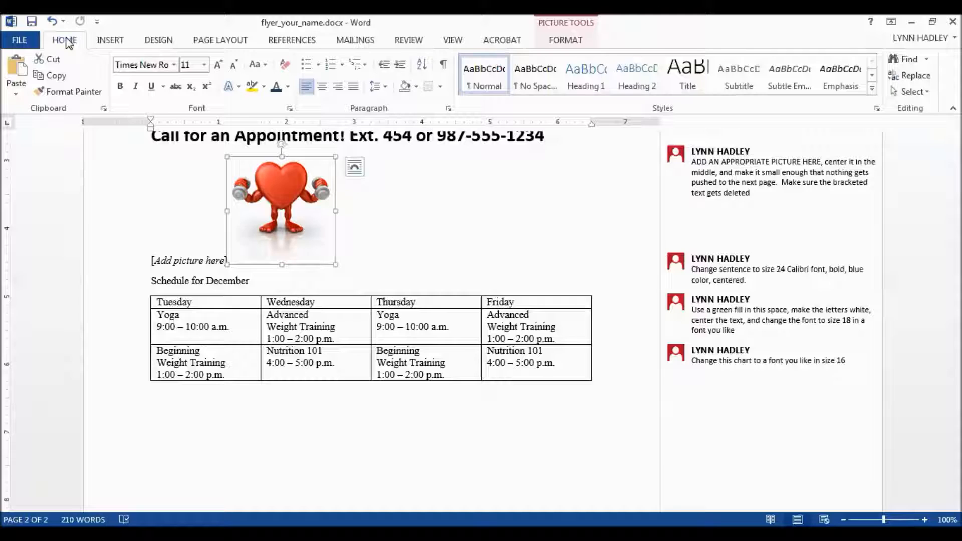
pyautogui.click(322, 87)
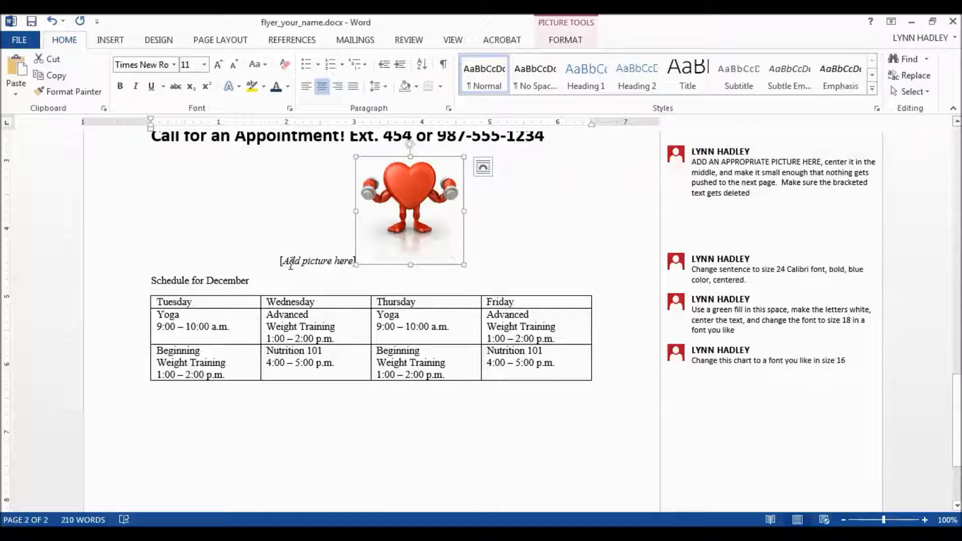
# - Delete the bracketed [Add picture here] placeholder text beside the heart picture
pyautogui.moveTo(280, 261); pyautogui.dragTo(353, 260)
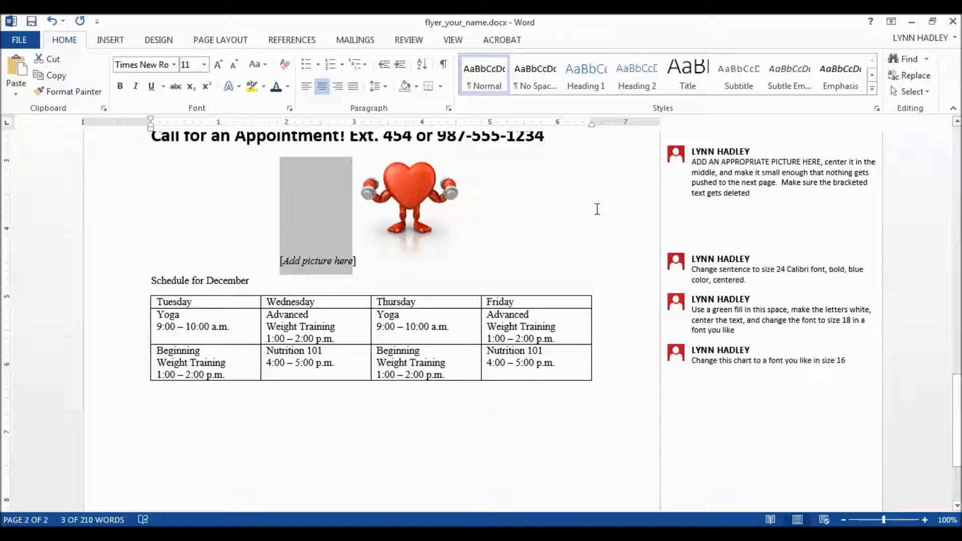
pyautogui.press('Delete')
pyautogui.press('Delete')
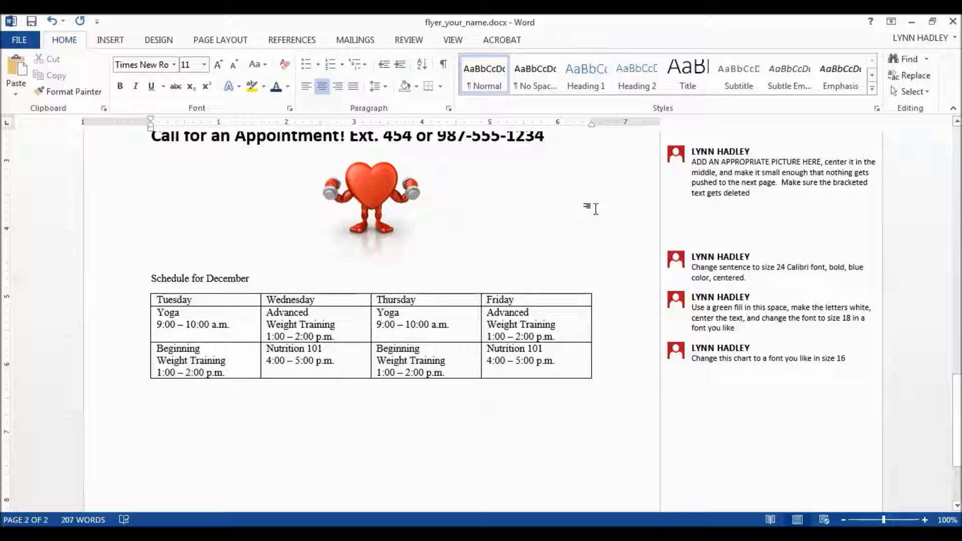
# - Delete the comment asking for an appropriate picture
pyautogui.click(711, 172)
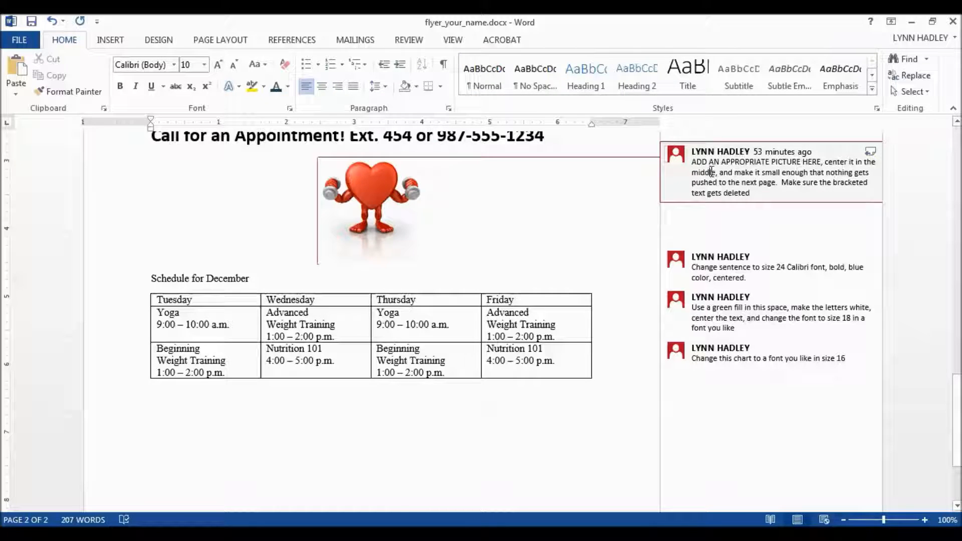
pyautogui.rightClick(738, 191)
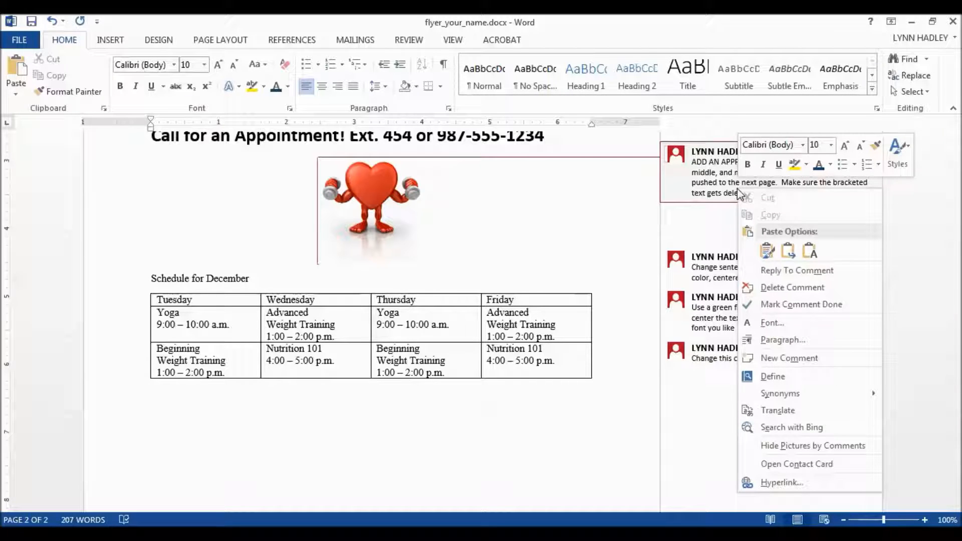
pyautogui.click(792, 288)
# - Check the comment on the "Schedule for December" line and set that line to 24-point Calibri
pyautogui.click(741, 267)
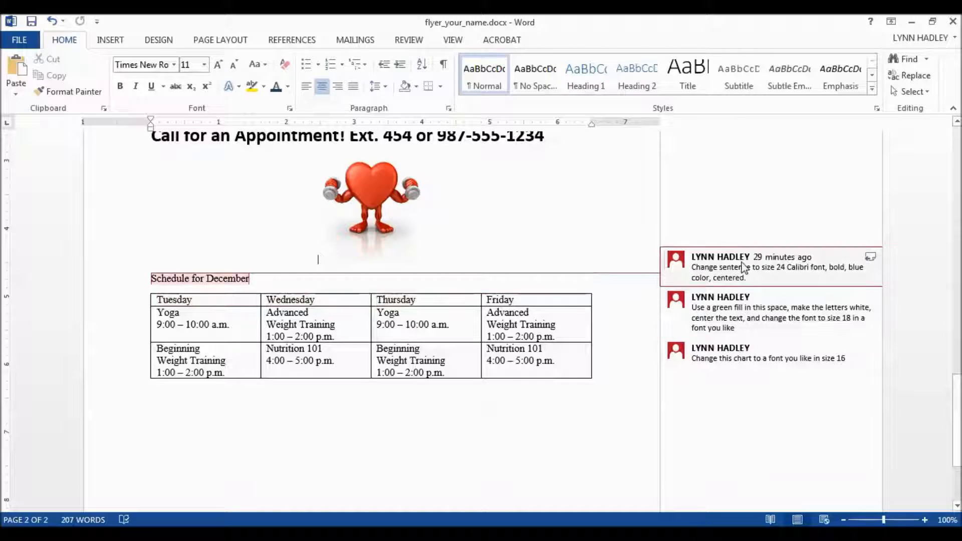
pyautogui.tripleClick(740, 267)
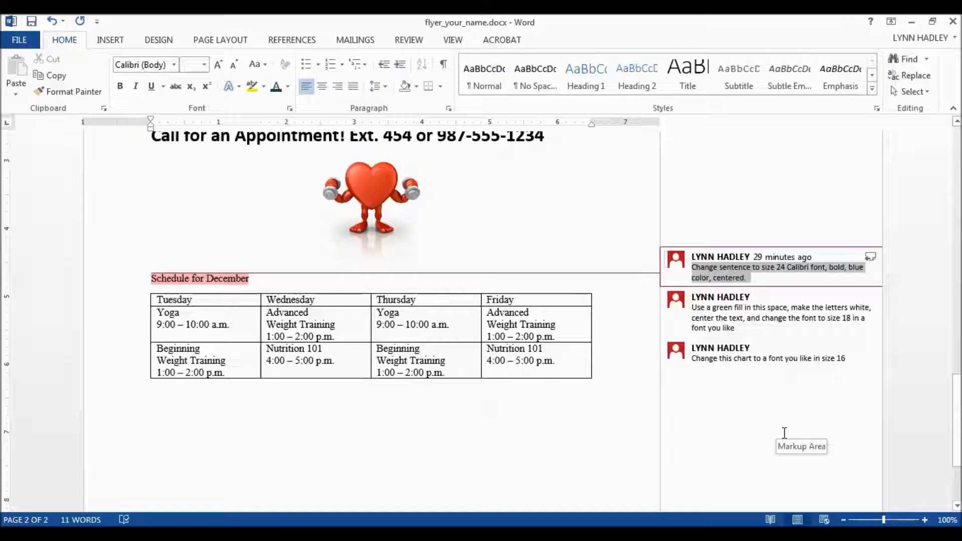
pyautogui.click(104, 284)
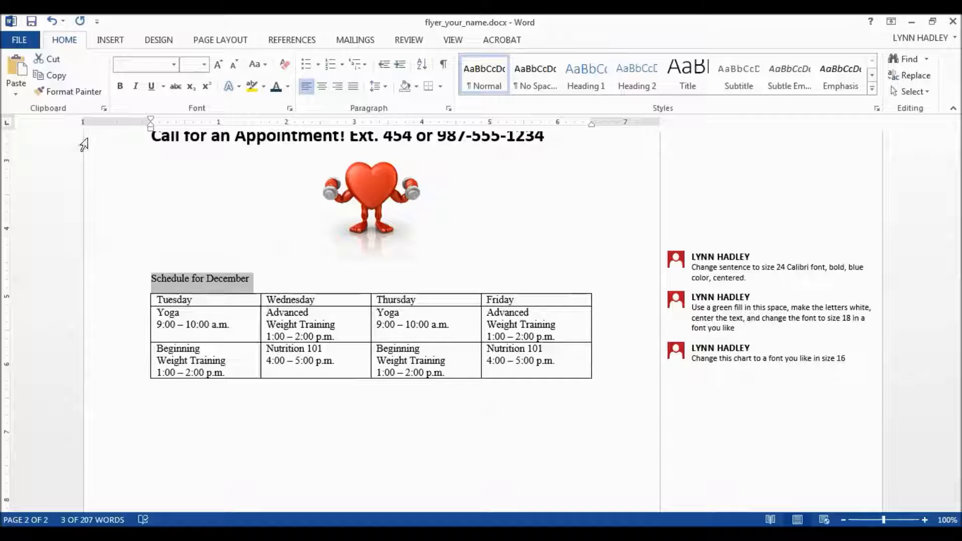
pyautogui.click(202, 69)
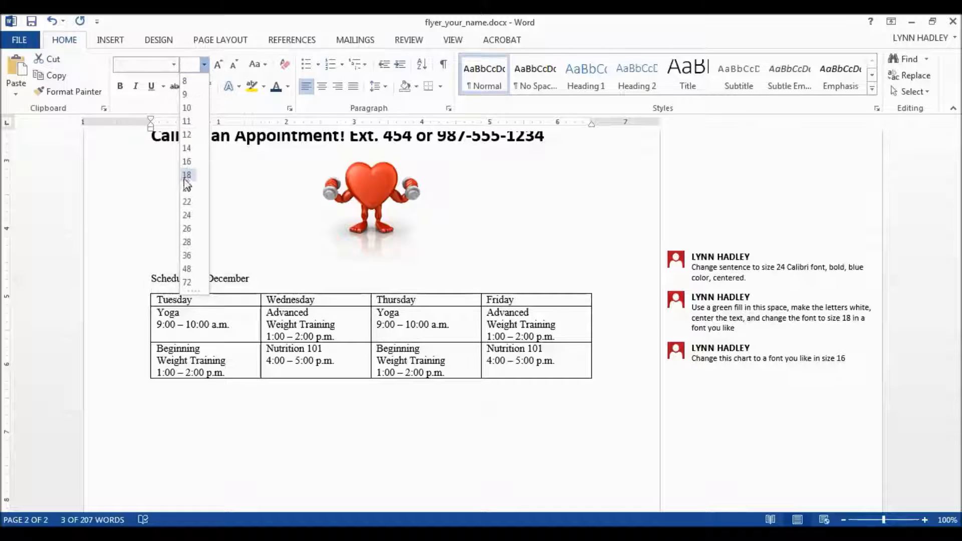
pyautogui.click(186, 215)
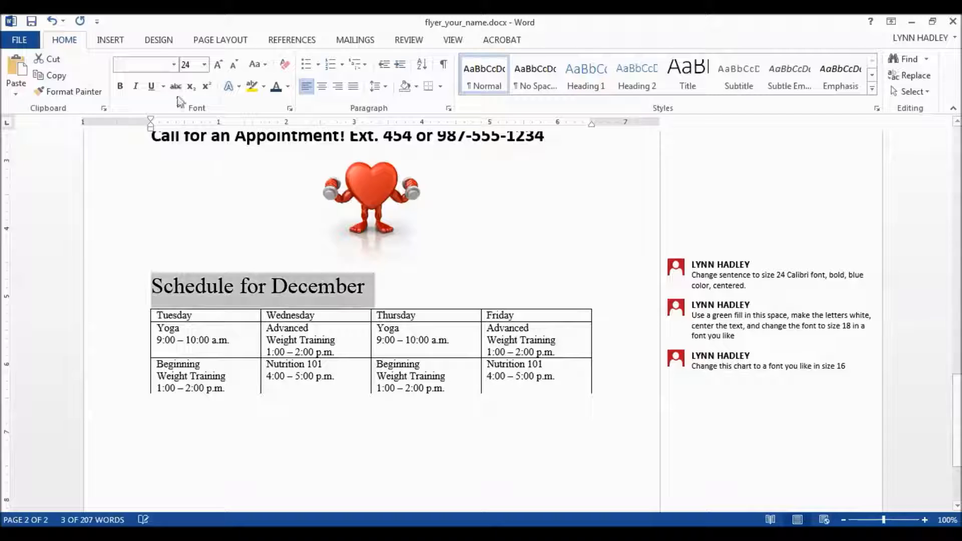
pyautogui.click(174, 65)
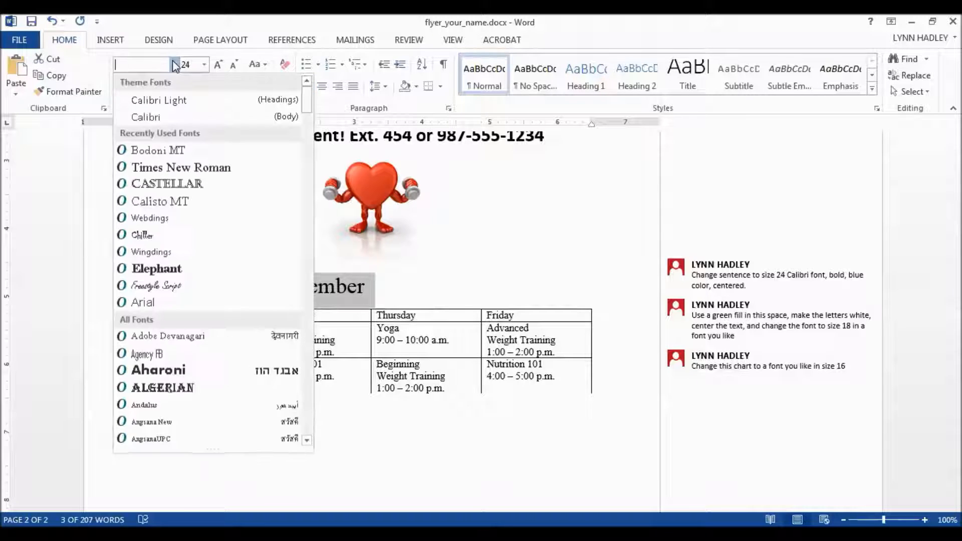
pyautogui.click(153, 123)
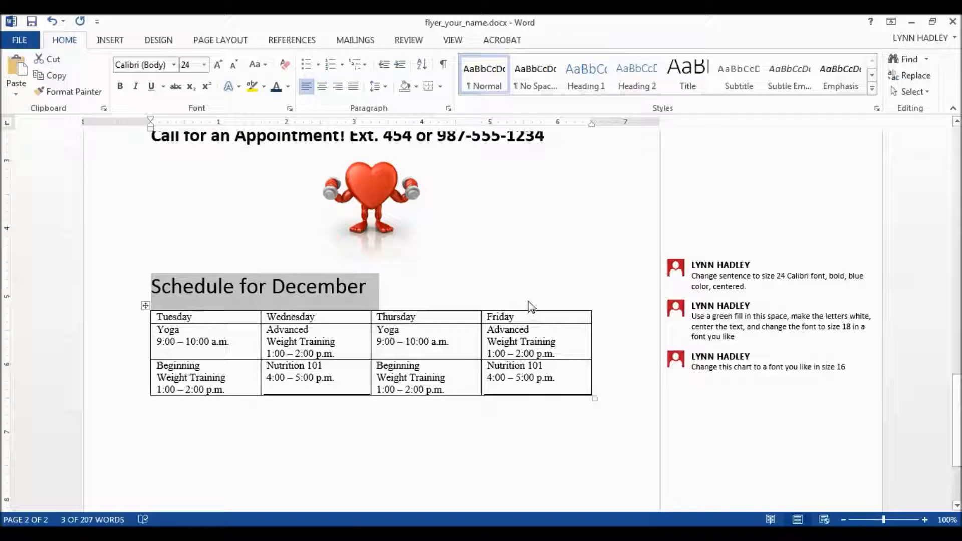
# - Color the "Schedule for December" line dark blue and center it
pyautogui.click(288, 86)
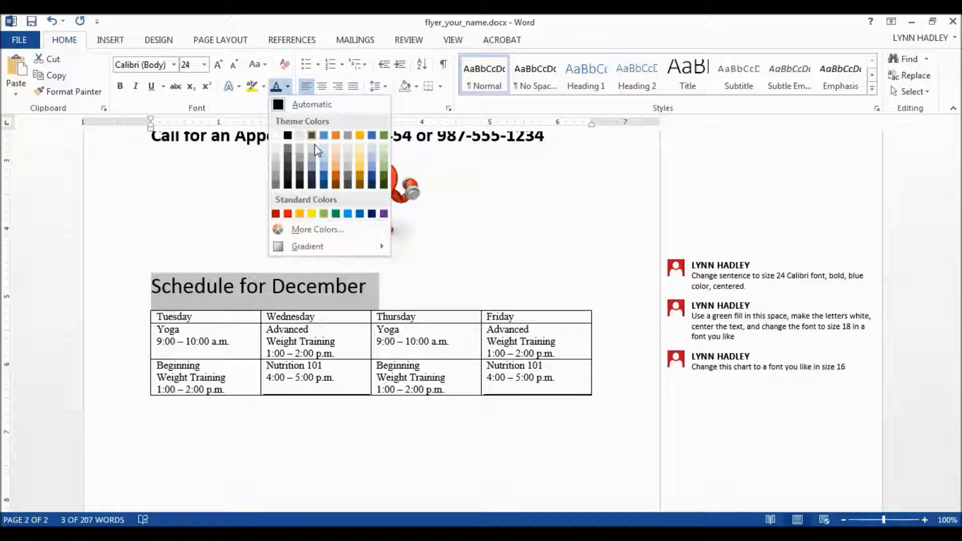
pyautogui.click(323, 176)
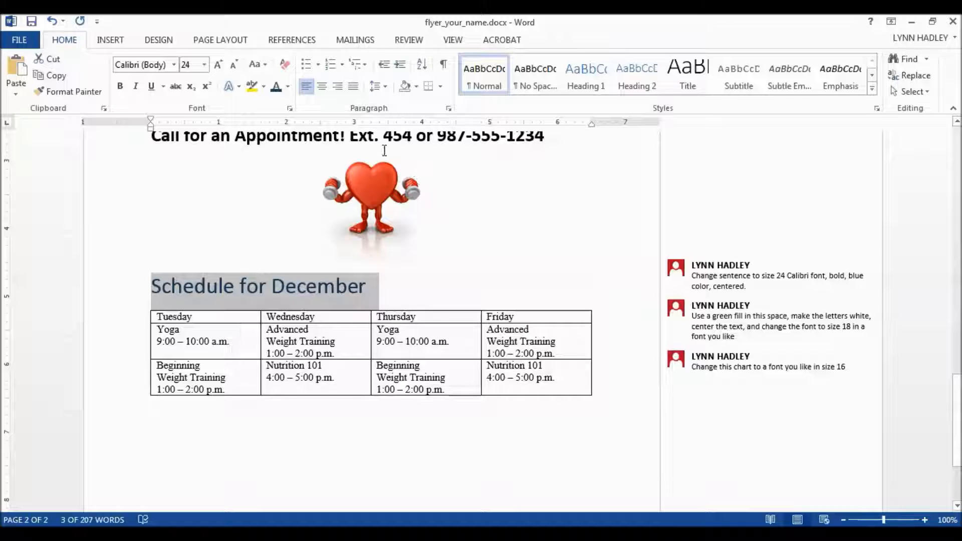
pyautogui.click(322, 86)
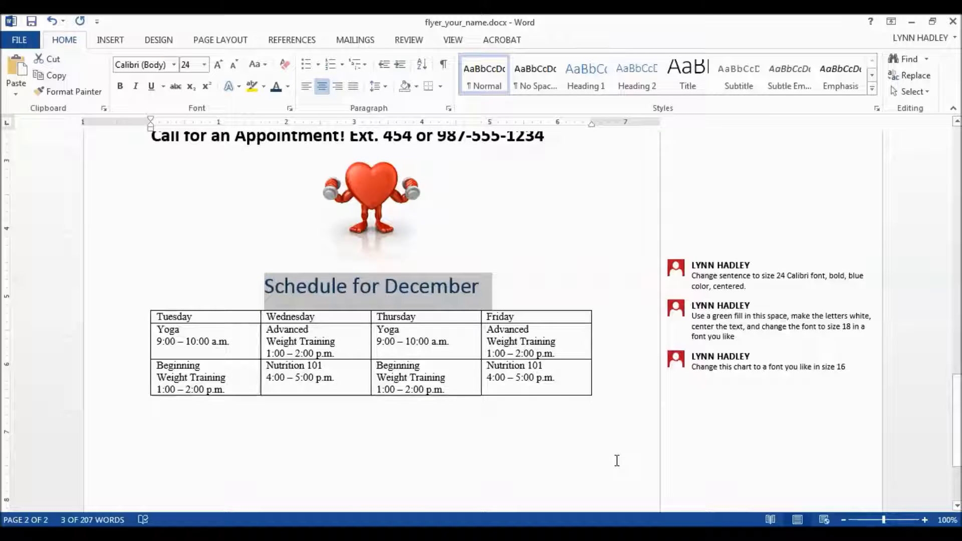
# - Delete the comment on the "Schedule for December" line
pyautogui.click(746, 286)
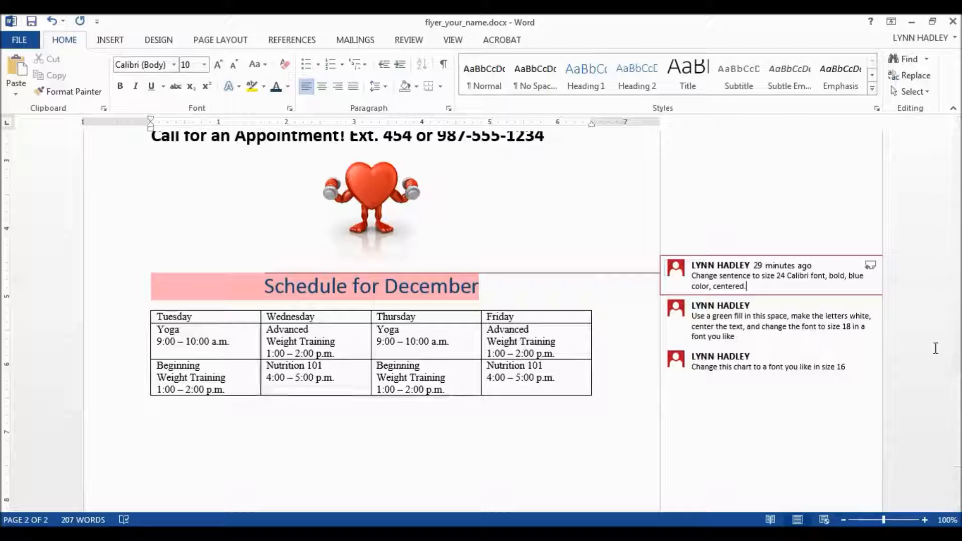
pyautogui.rightClick(705, 280)
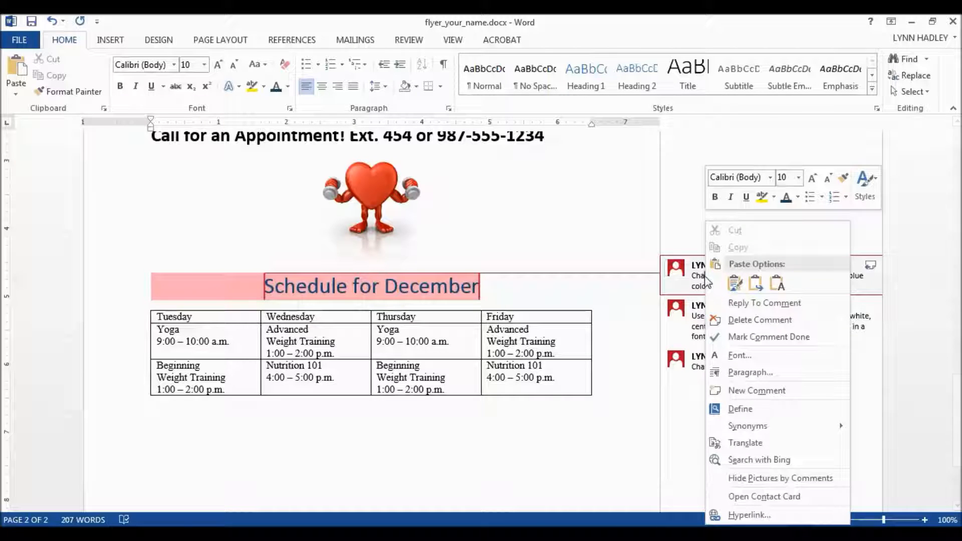
pyautogui.click(756, 320)
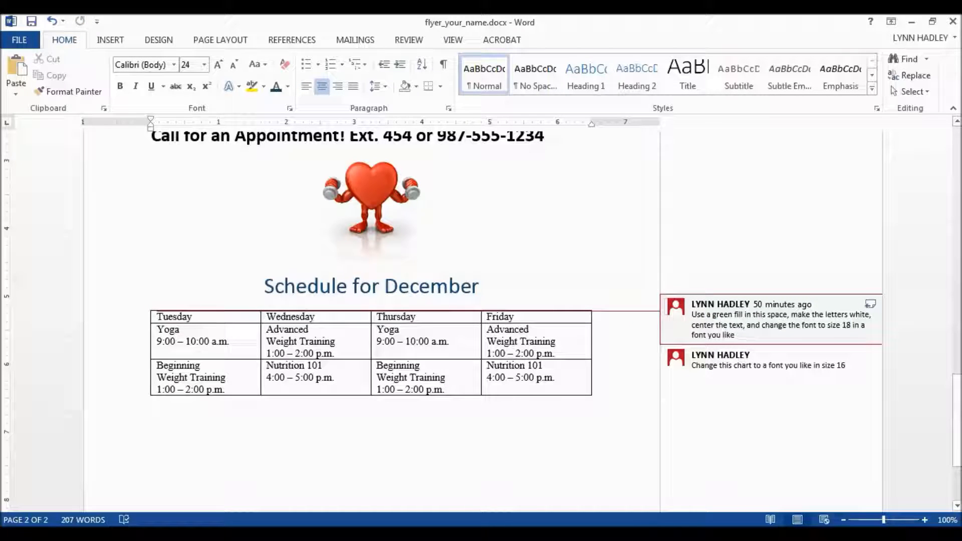
# - Check the comment on the schedule table's weekday header row and shade that row with the green theme color
pyautogui.click(791, 326)
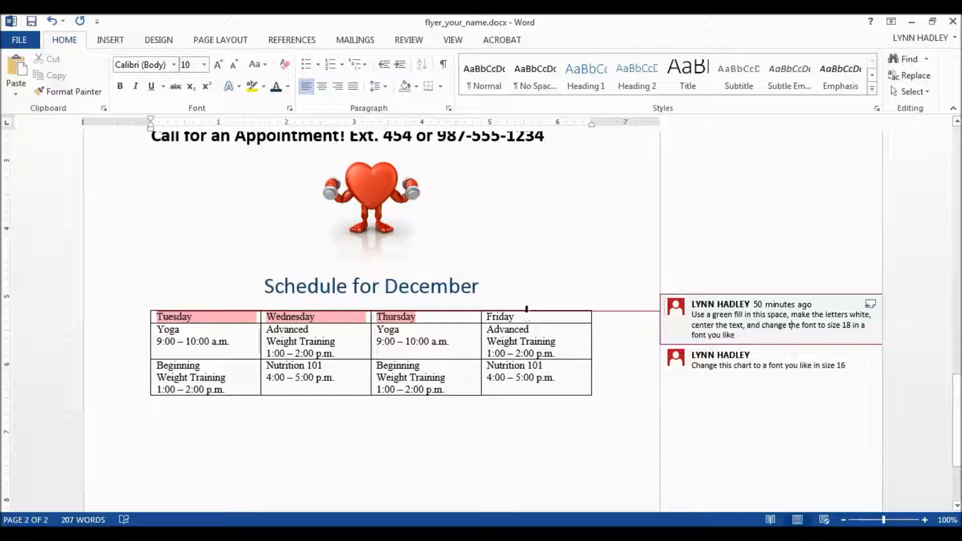
pyautogui.moveTo(527, 313); pyautogui.dragTo(211, 317)
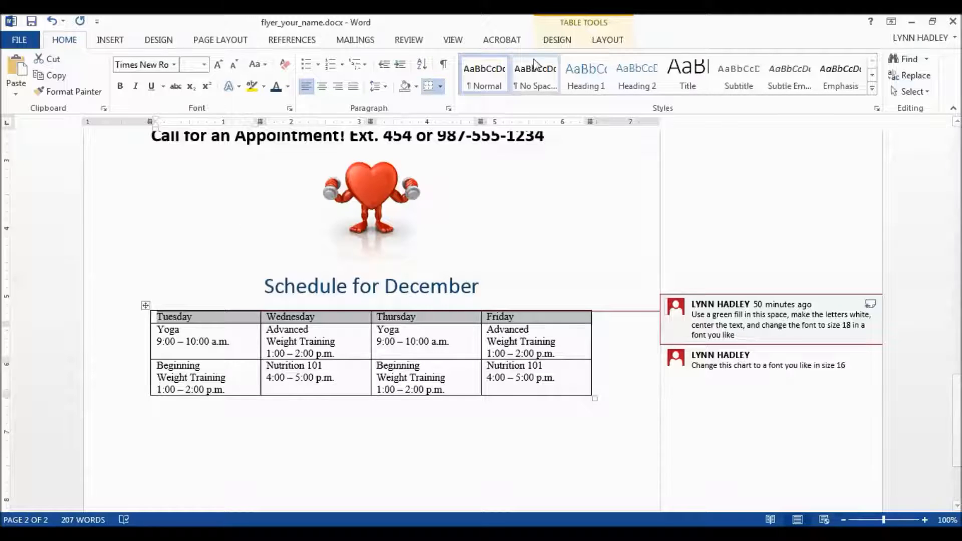
pyautogui.click(554, 39)
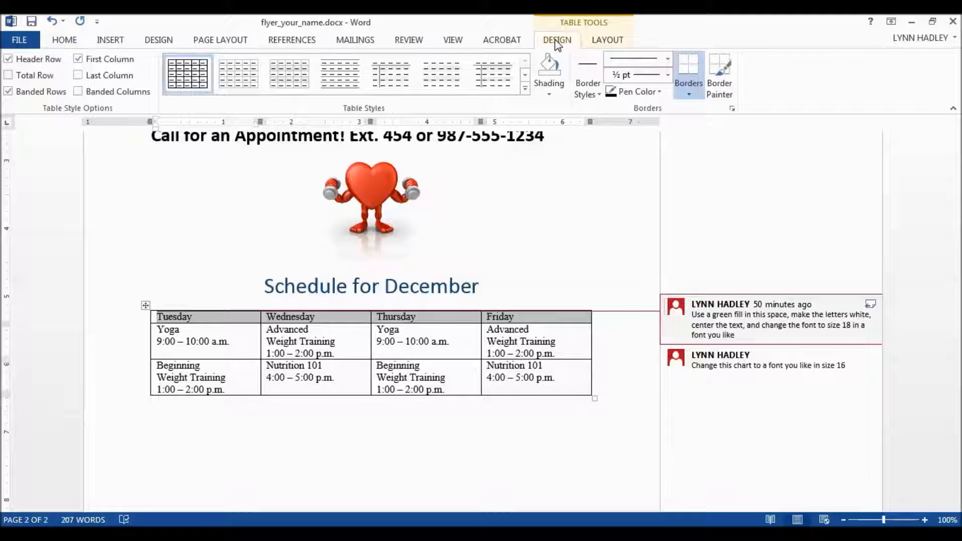
pyautogui.click(549, 95)
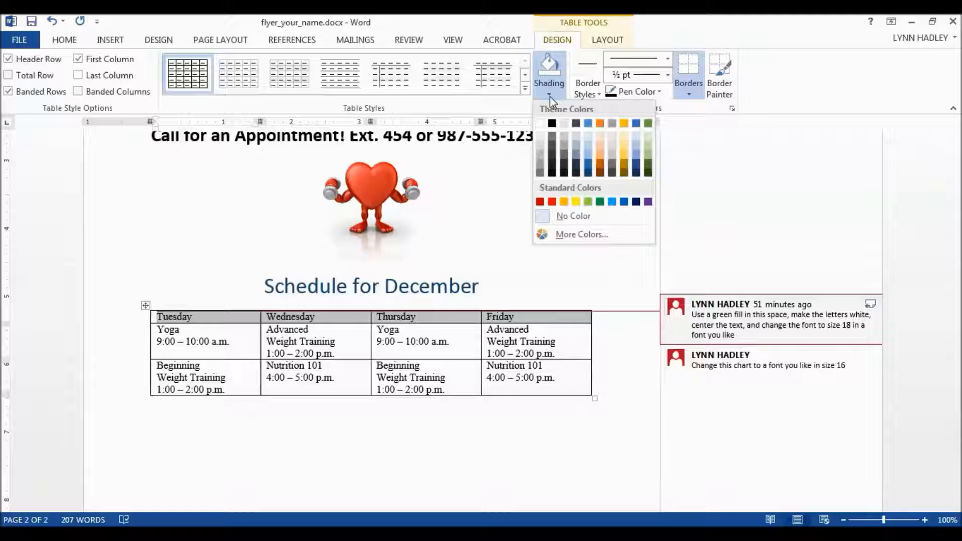
pyautogui.click(647, 123)
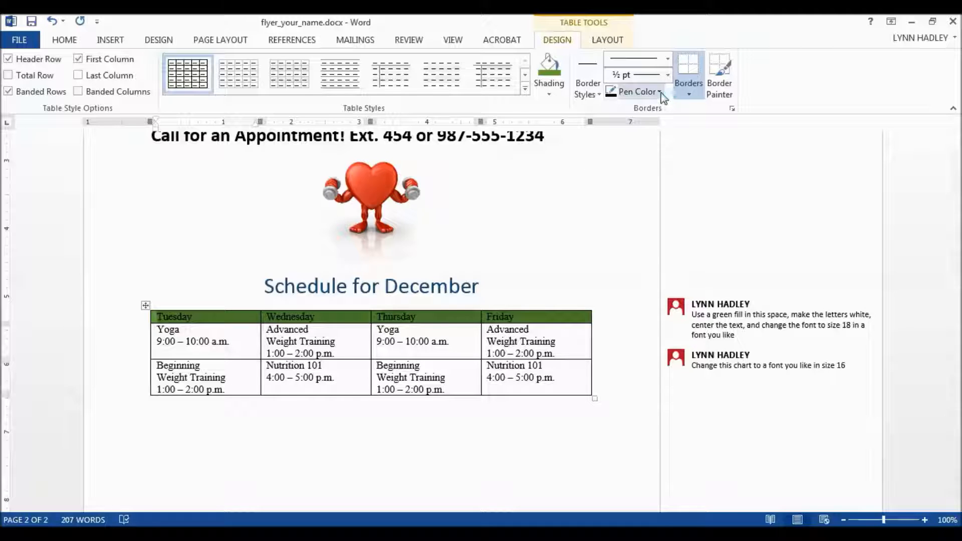
# - Color the text of the weekday header row white
pyautogui.click(63, 40)
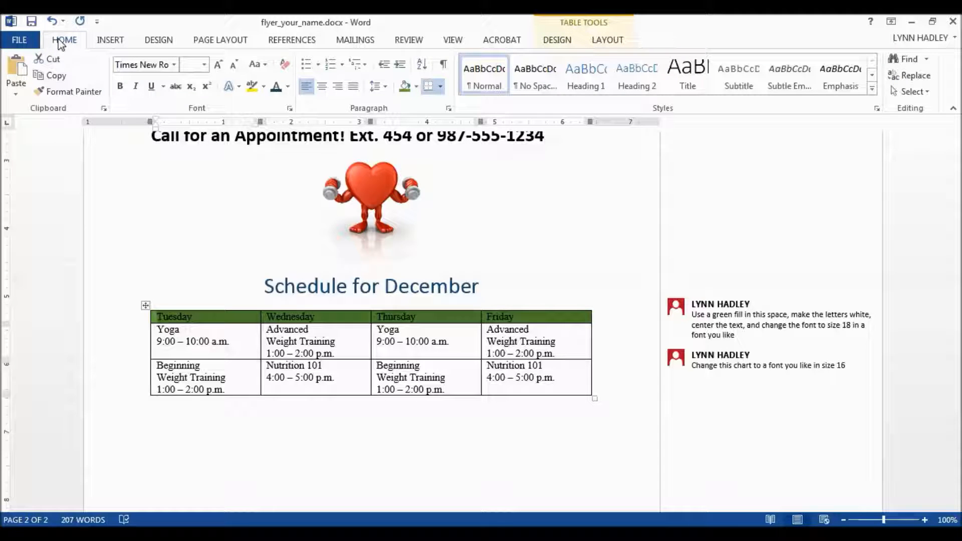
pyautogui.click(290, 88)
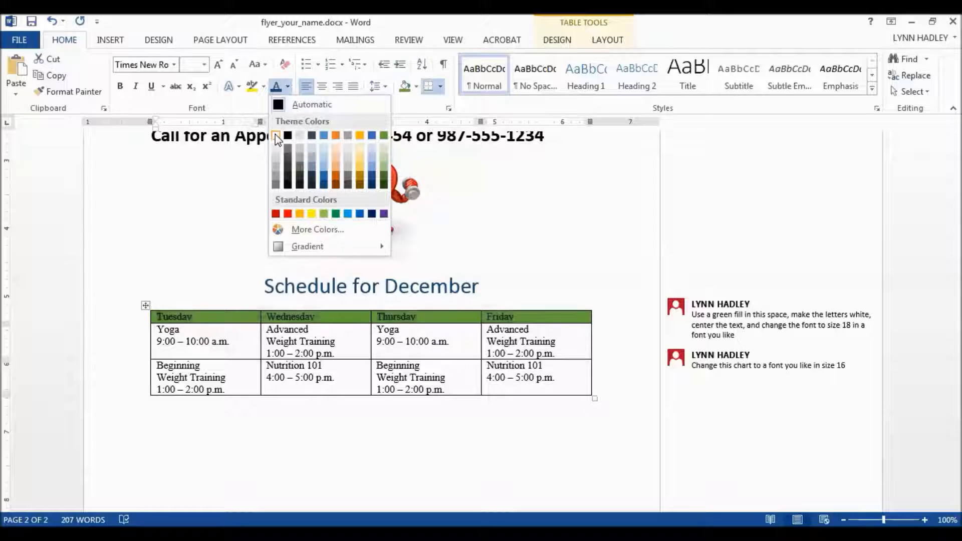
pyautogui.click(275, 135)
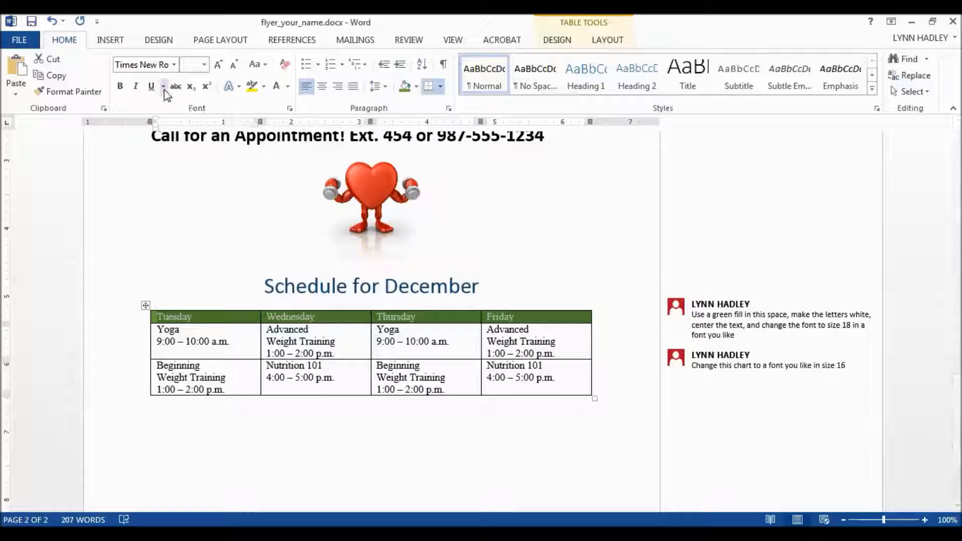
# - Set the weekday header row to 18-point Chiller and center its text
pyautogui.click(204, 64)
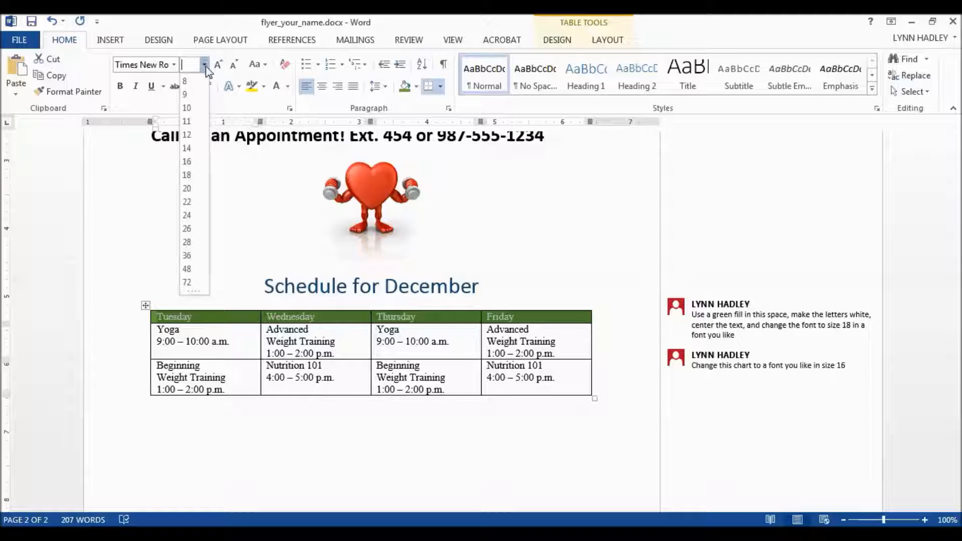
pyautogui.click(193, 173)
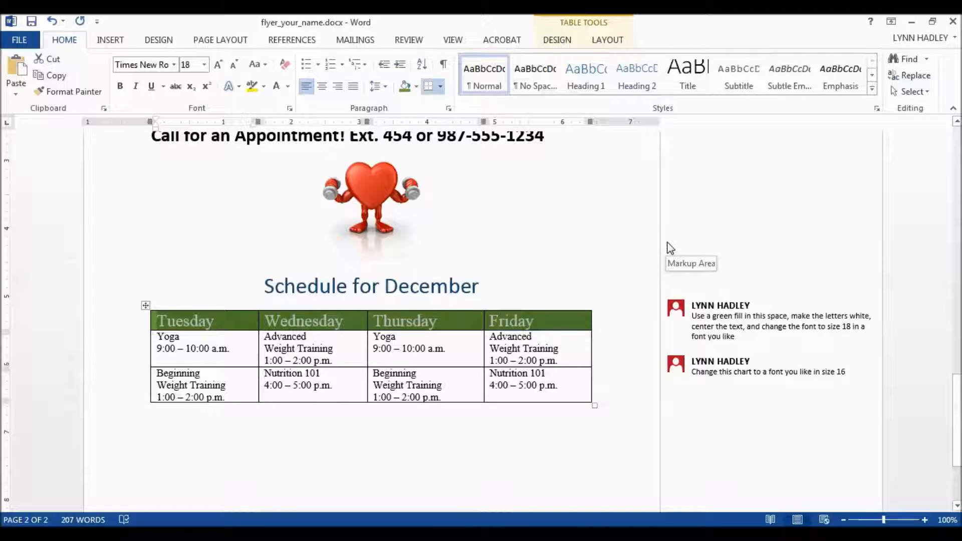
pyautogui.click(322, 86)
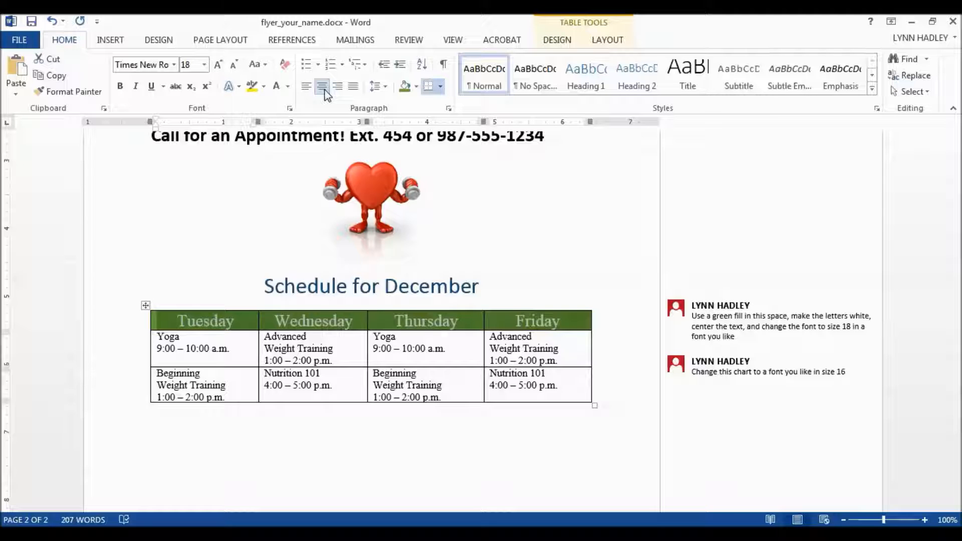
pyautogui.click(173, 65)
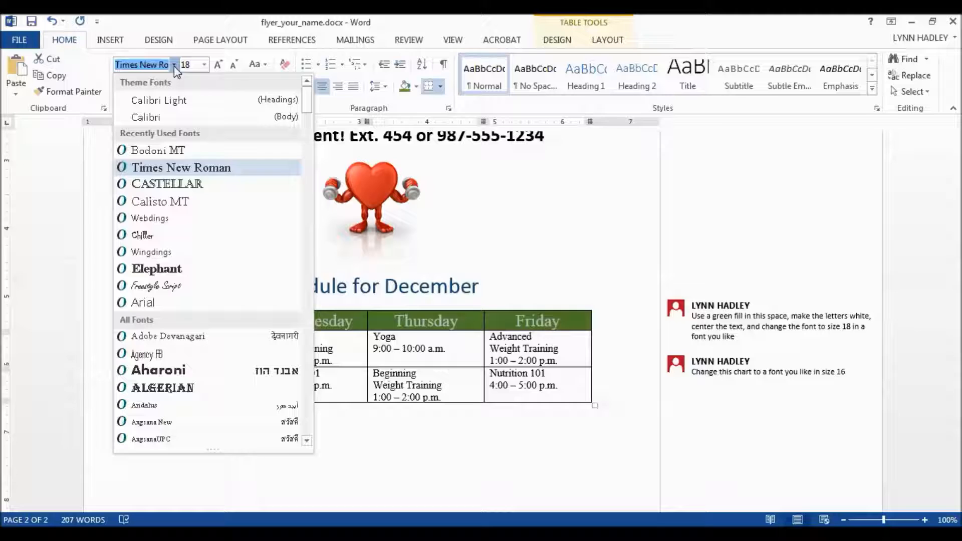
pyautogui.click(157, 235)
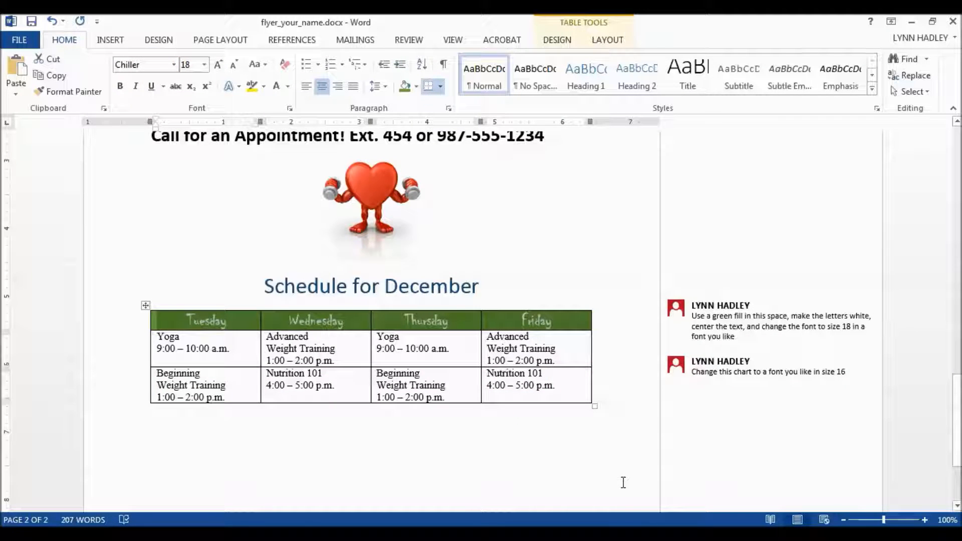
# - Delete the comment asking for a green fill and white centered letters in the header row
pyautogui.click(765, 316)
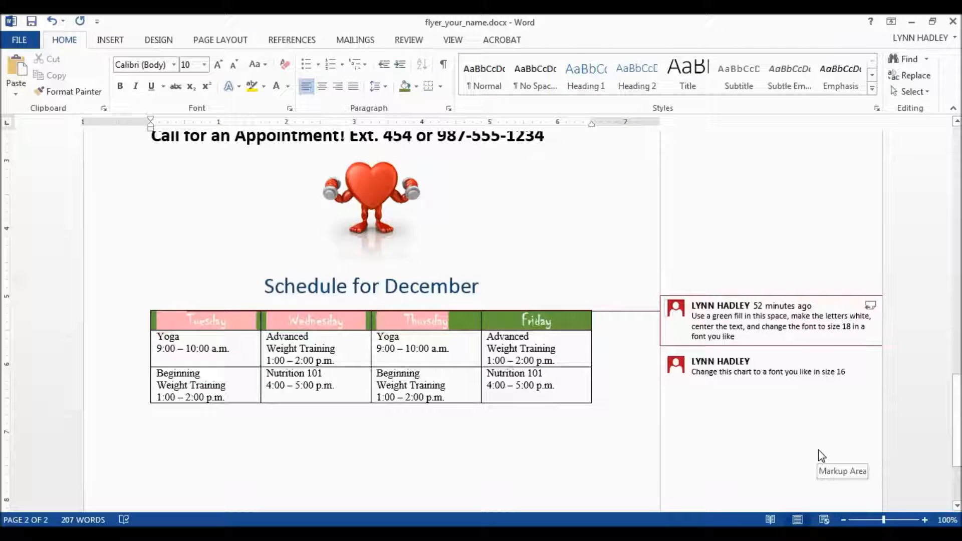
pyautogui.rightClick(737, 321)
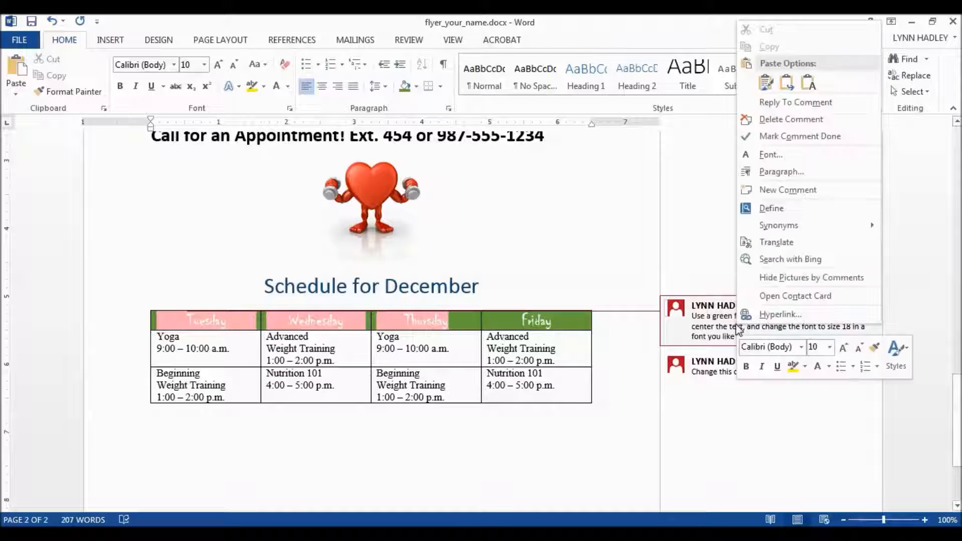
pyautogui.click(790, 118)
# - Check the comment on the schedule chart and set the class rows below the weekday header to 16-point Calibri
pyautogui.click(721, 371)
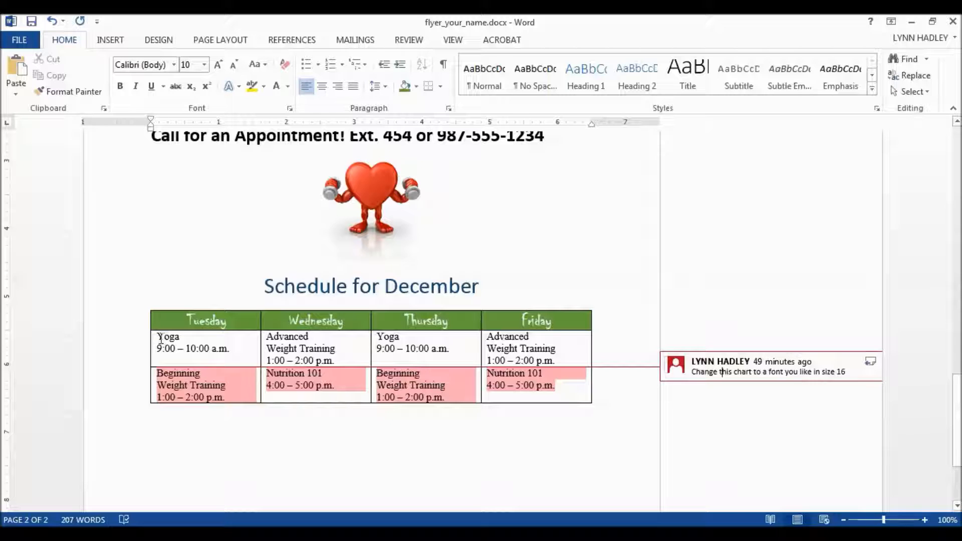
pyautogui.moveTo(159, 338)
pyautogui.mouseDown()
pyautogui.moveTo(346, 386)
pyautogui.moveTo(532, 393)
pyautogui.mouseUp()
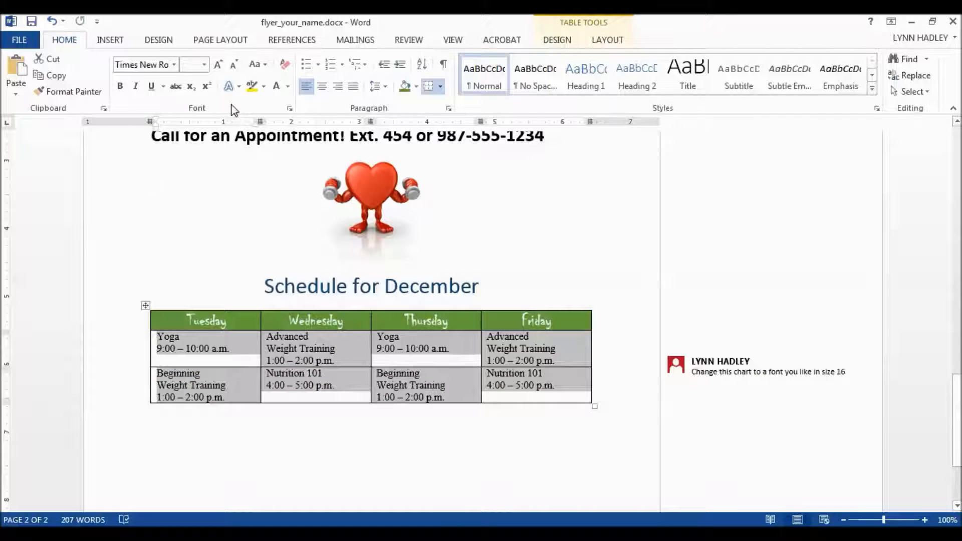
pyautogui.click(204, 64)
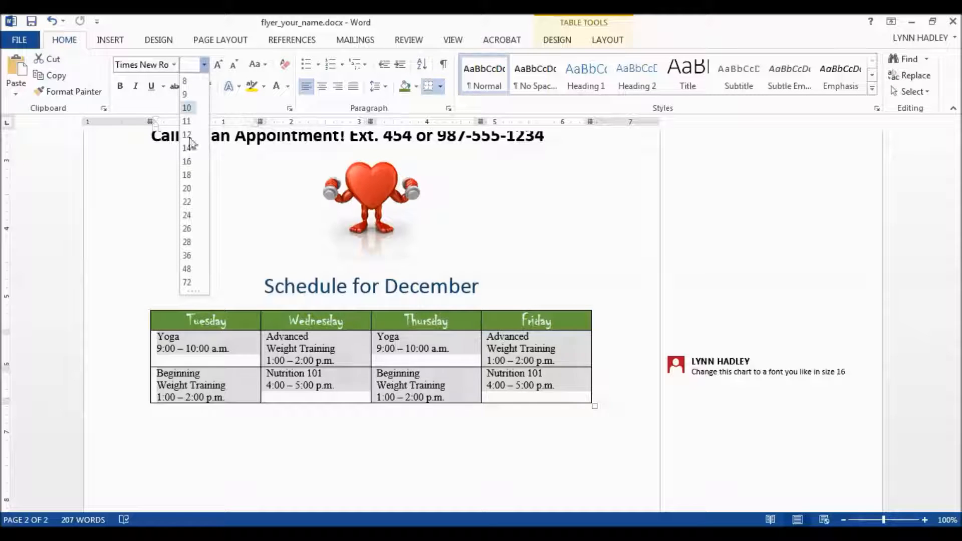
pyautogui.click(194, 163)
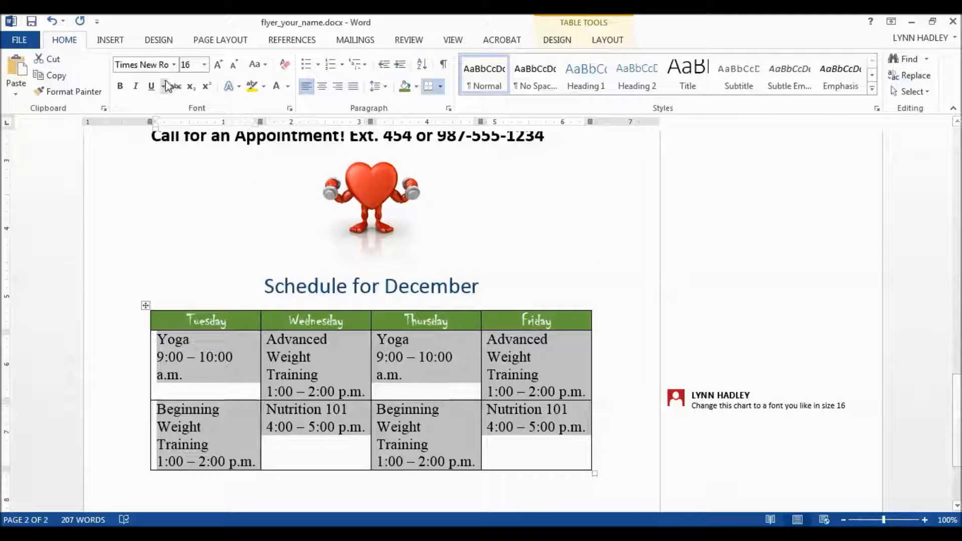
pyautogui.click(173, 65)
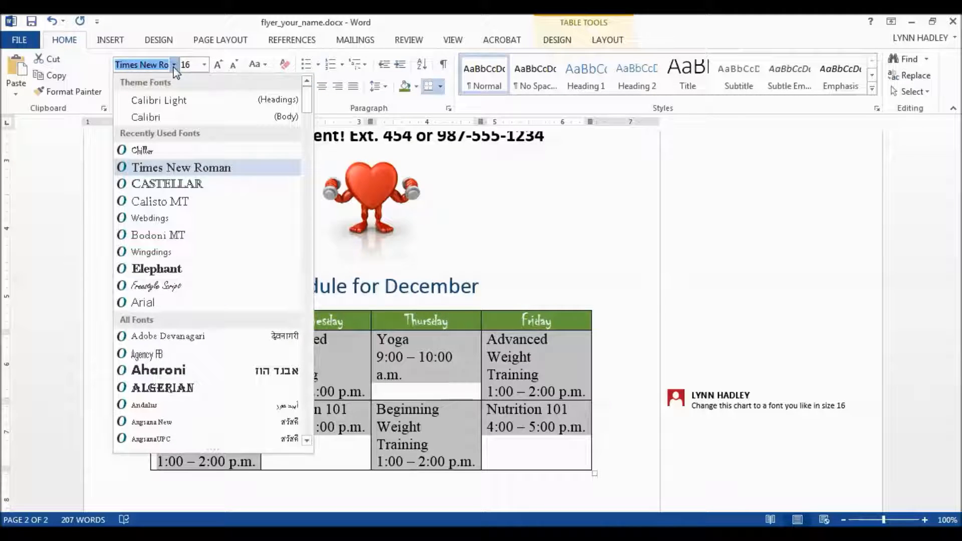
pyautogui.click(150, 118)
pyautogui.click(605, 236)
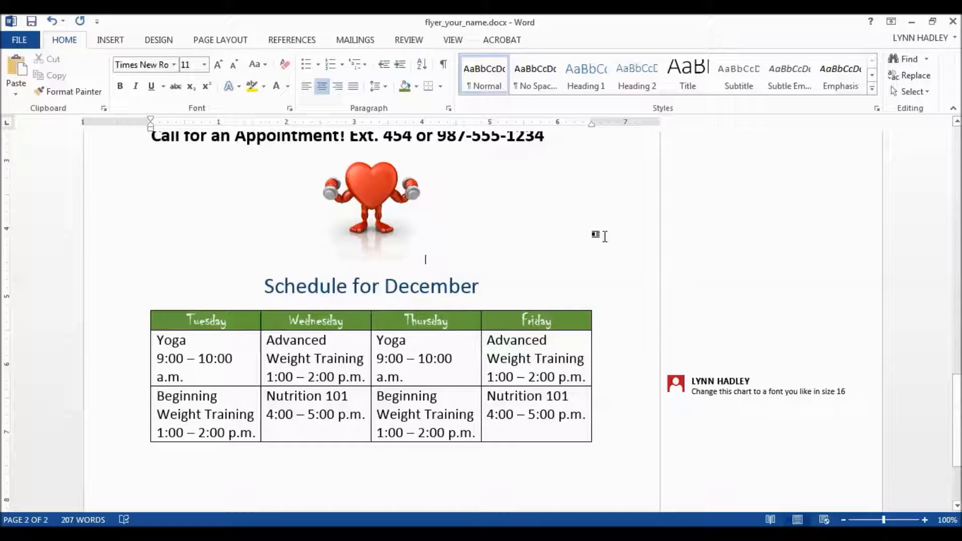
# - Delete the comment asking for a size 16 font in the schedule chart
pyautogui.click(713, 388)
pyautogui.rightClick(713, 388)
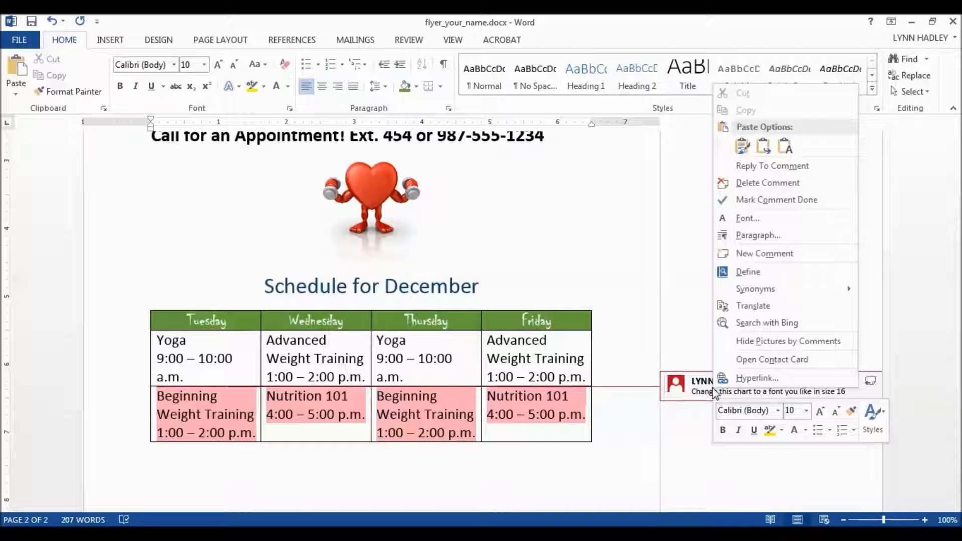
pyautogui.click(753, 184)
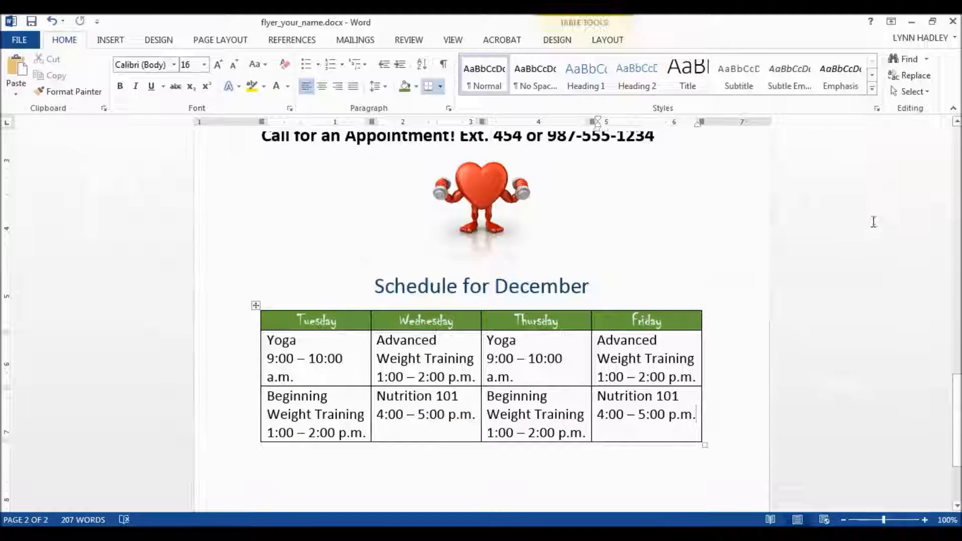
# - Switch to Semester Project Part 1 Flyer.docx and review its sample formatting for both flyer pages against the finished flyer
pyautogui.moveTo(956, 398); pyautogui.dragTo(953, 349)
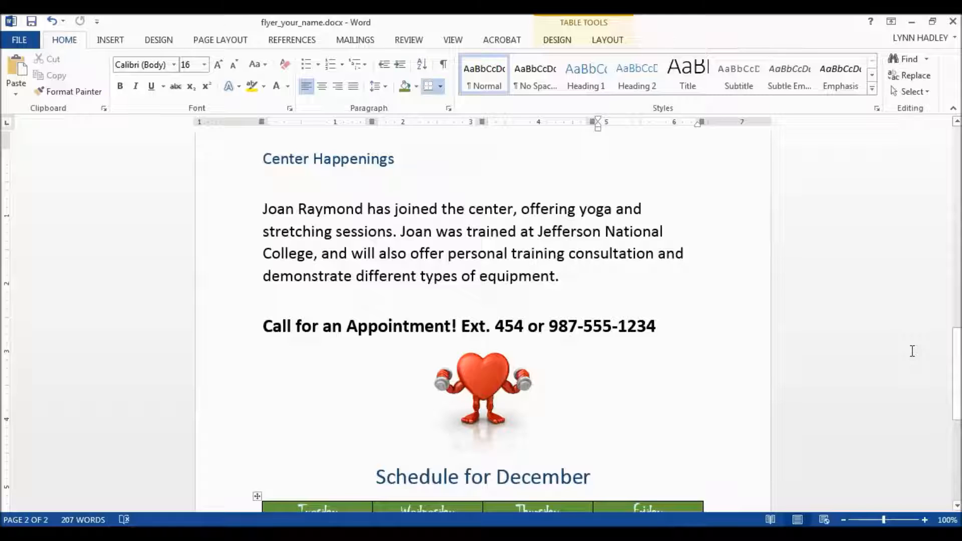
pyautogui.moveTo(483, 531)
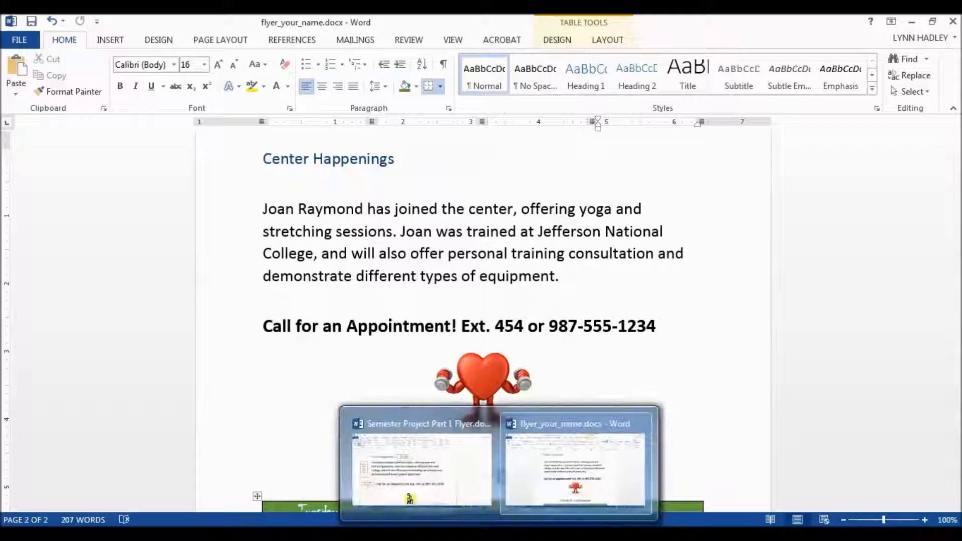
pyautogui.click(484, 507)
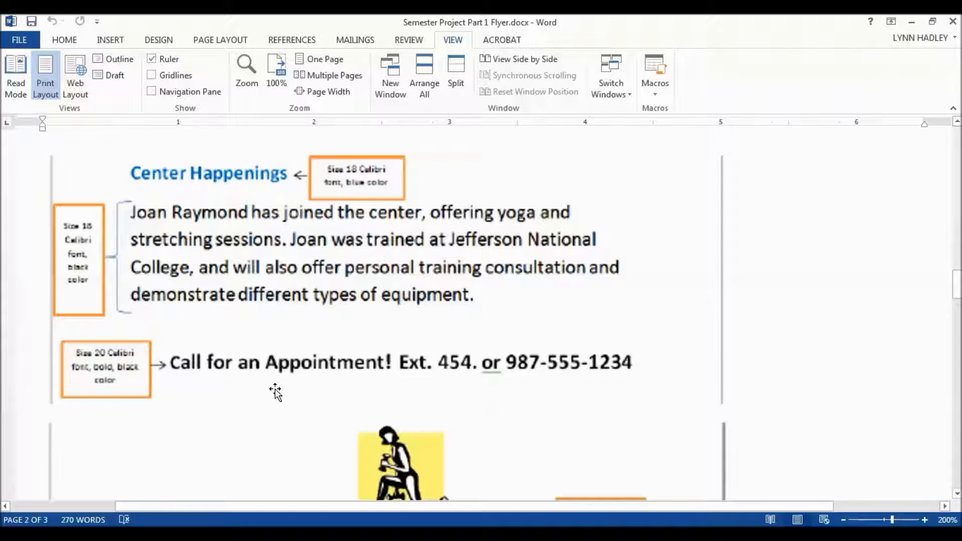
pyautogui.moveTo(956, 293); pyautogui.dragTo(957, 320)
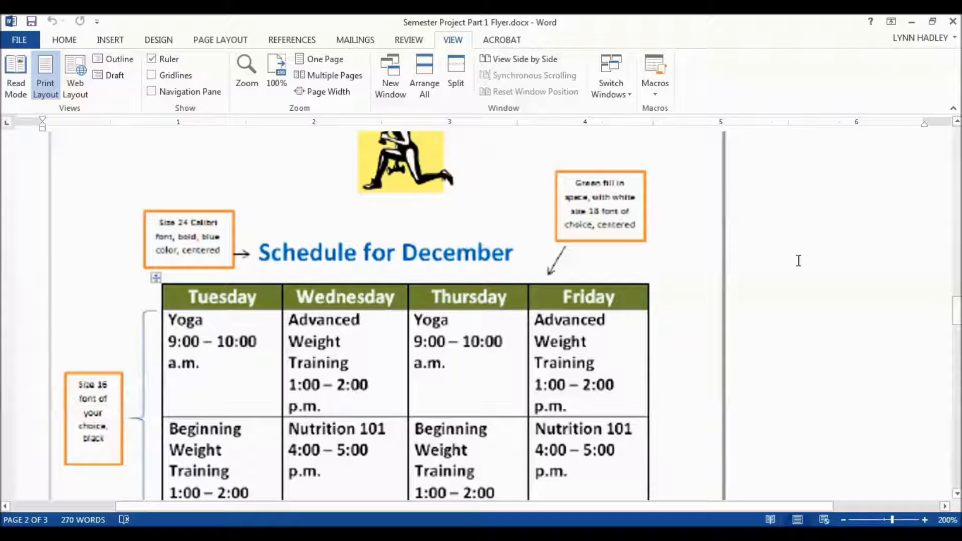
pyautogui.moveTo(956, 318); pyautogui.dragTo(956, 200)
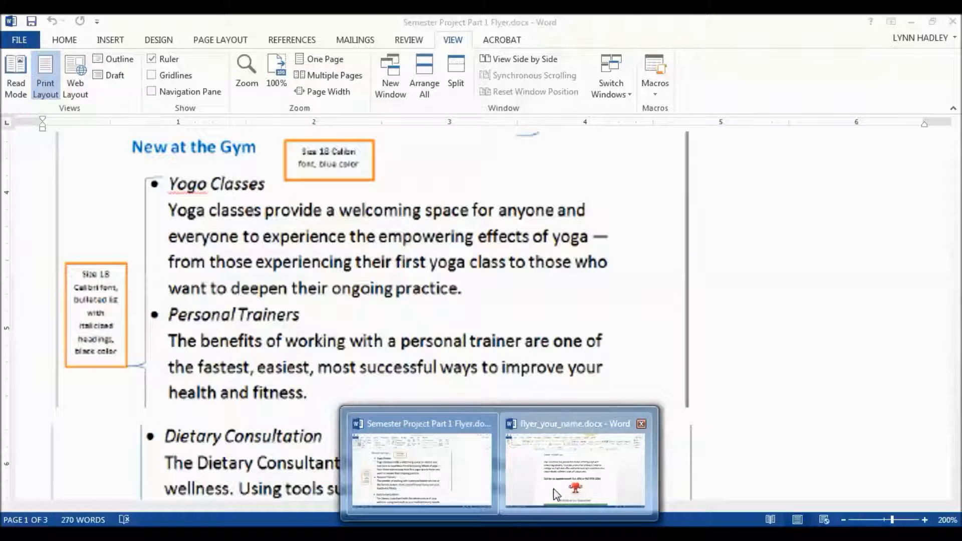
# - Switch back to flyer_your_name.docx and save it as a Word document in the CF folder, named Flyer_ followed by the author's name
pyautogui.click(554, 484)
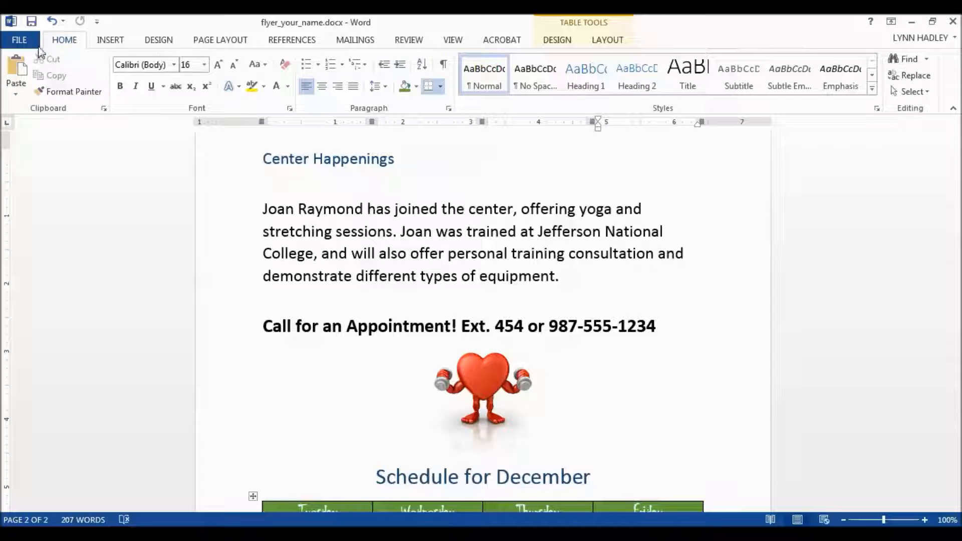
pyautogui.click(19, 40)
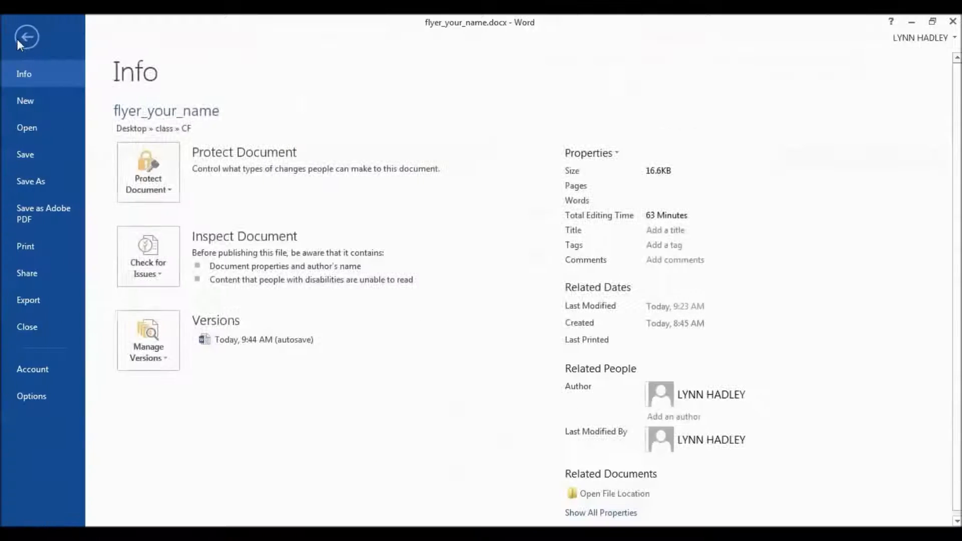
pyautogui.click(37, 181)
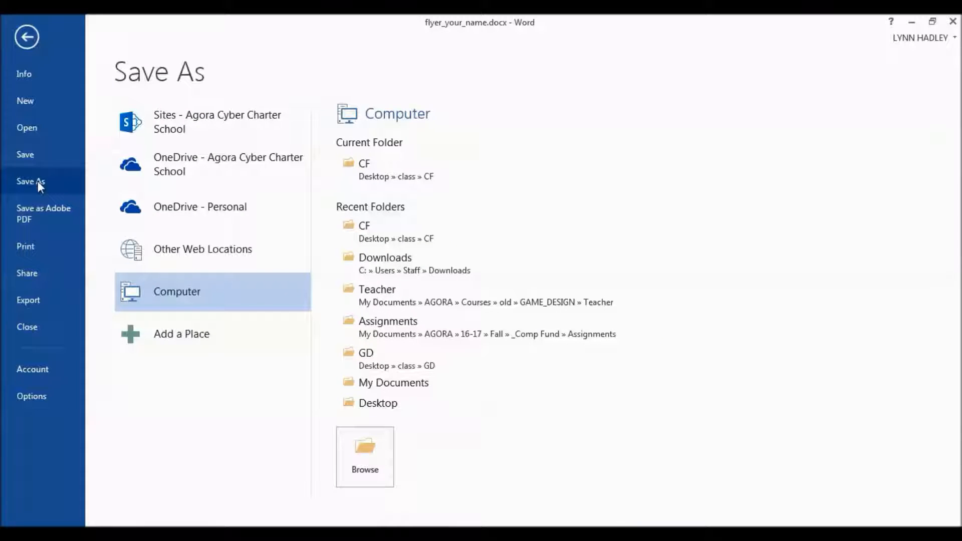
pyautogui.click(356, 172)
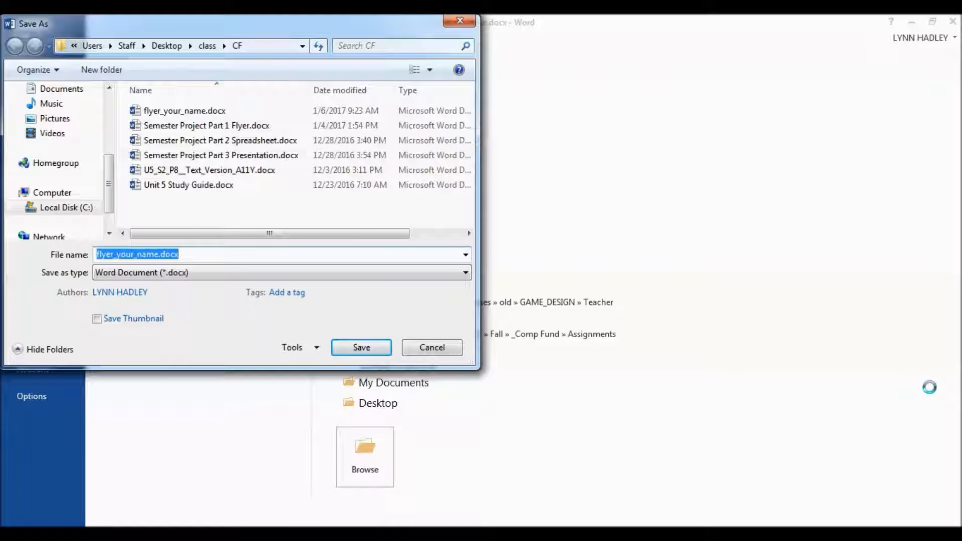
pyautogui.write('Flyer')
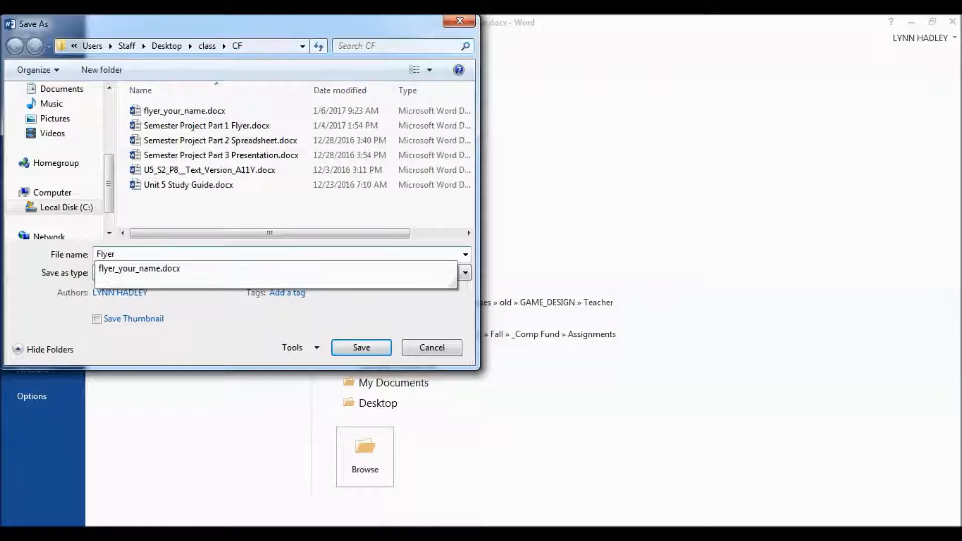
pyautogui.write('_M')
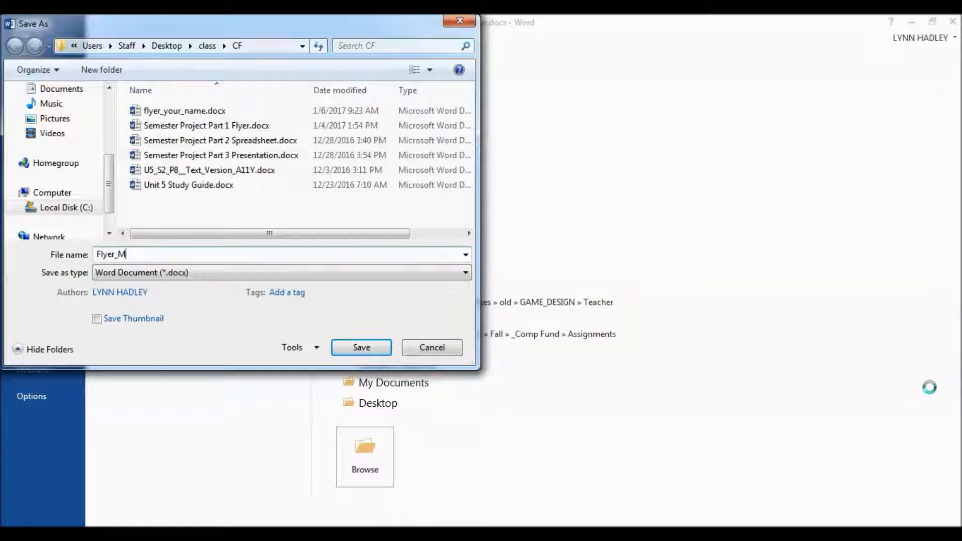
pyautogui.write('s. Hadley')
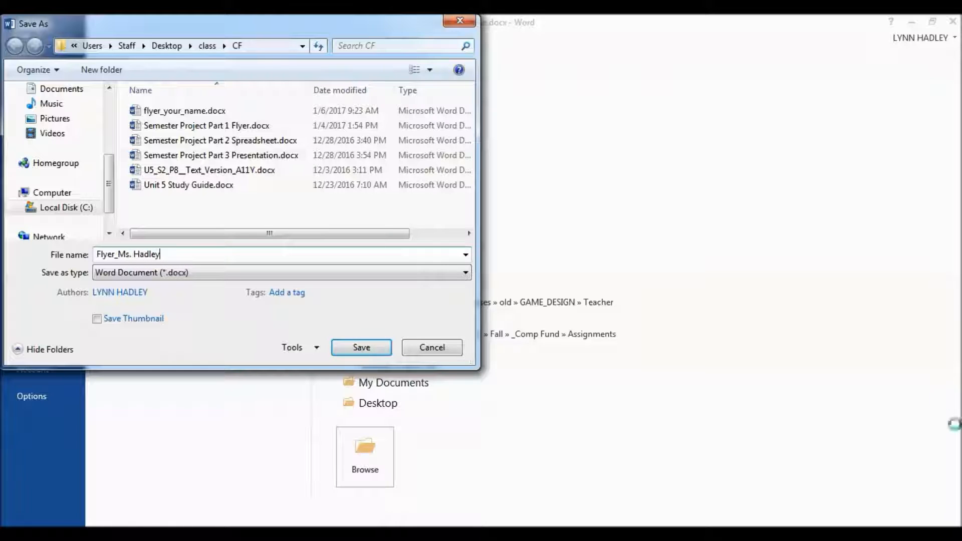
pyautogui.click(365, 350)
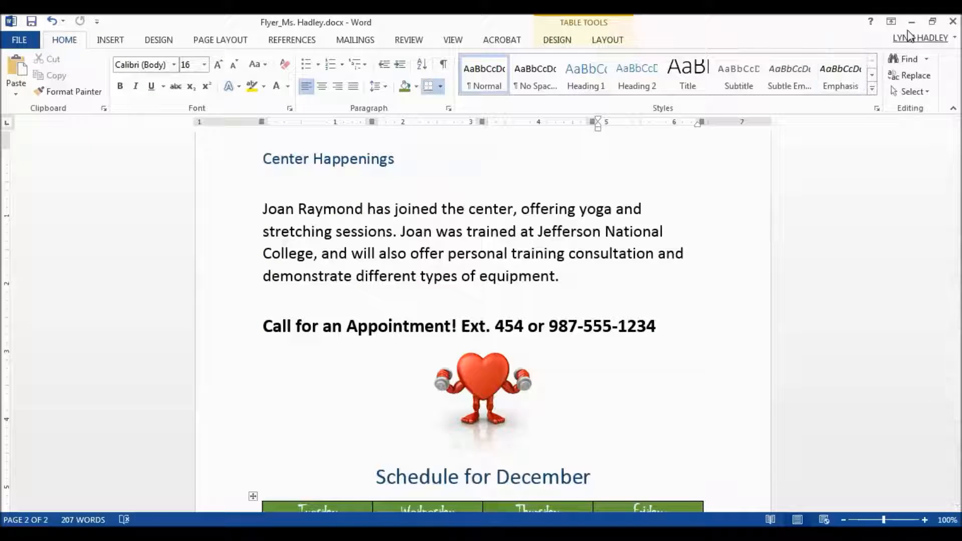
# - Switch to Chrome and return to the 6.01a: Semester 1 Project - Word instructions page of the course
pyautogui.click(956, 520)
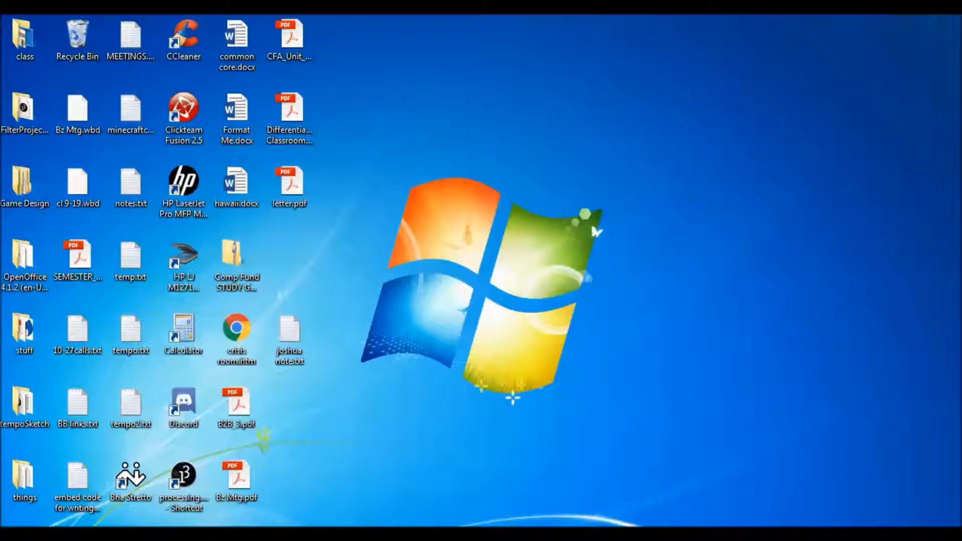
pyautogui.click(125, 533)
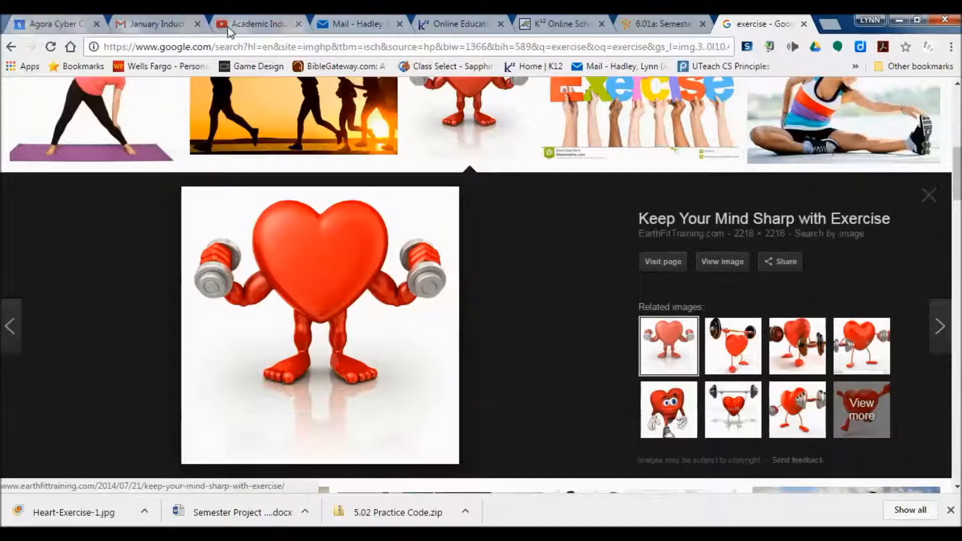
pyautogui.click(650, 28)
pyautogui.moveTo(957, 225); pyautogui.dragTo(957, 130)
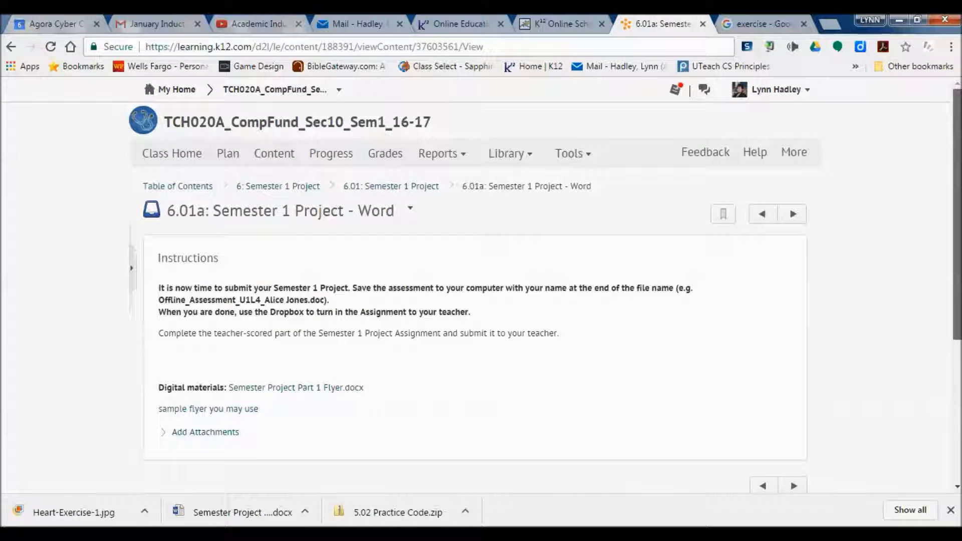
# - Go to the course's assignment submission folders and open the 6.01a: Semester 1 Project - Word folder
pyautogui.click(571, 159)
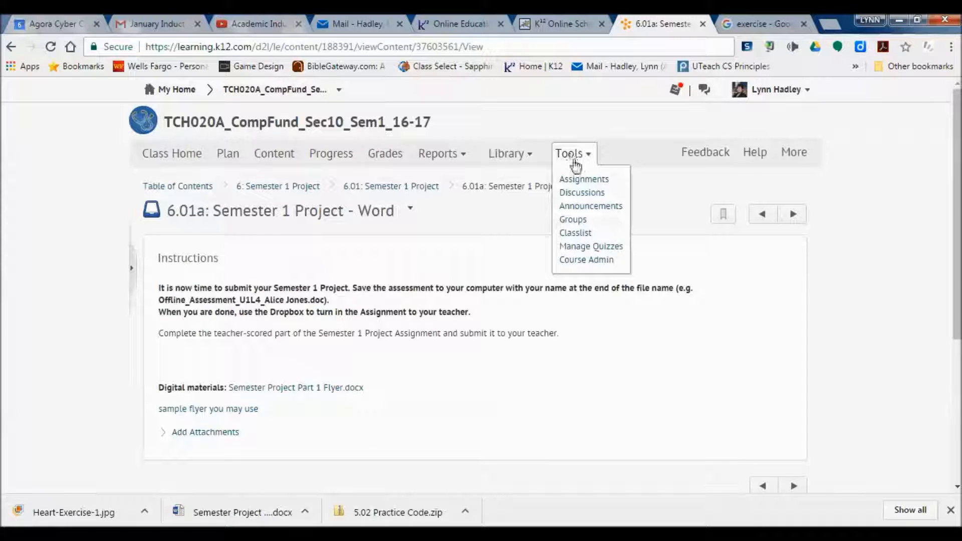
pyautogui.click(584, 181)
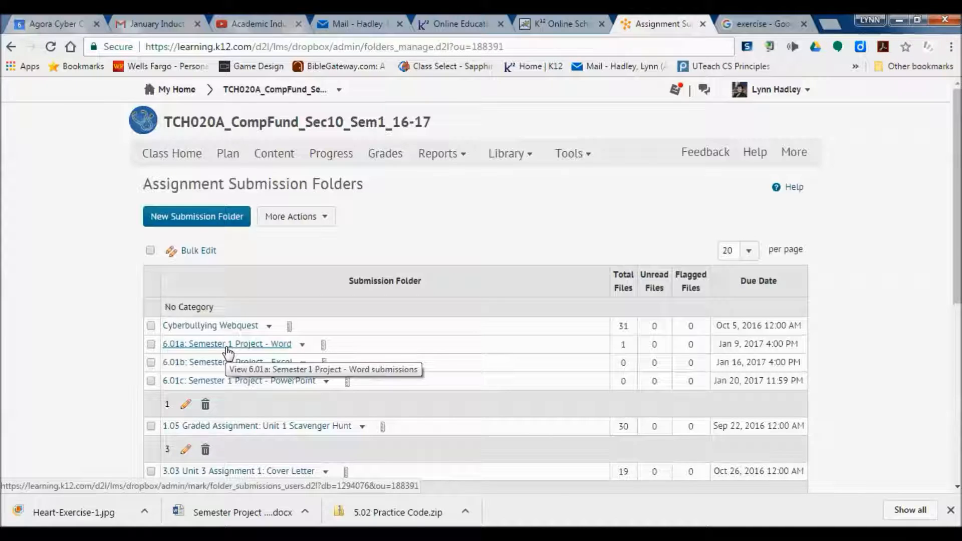
pyautogui.click(228, 353)
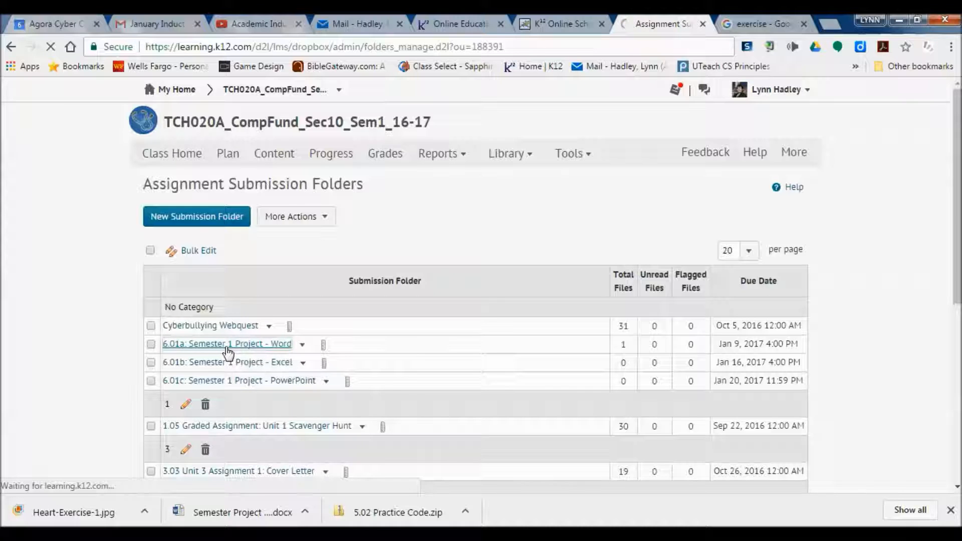